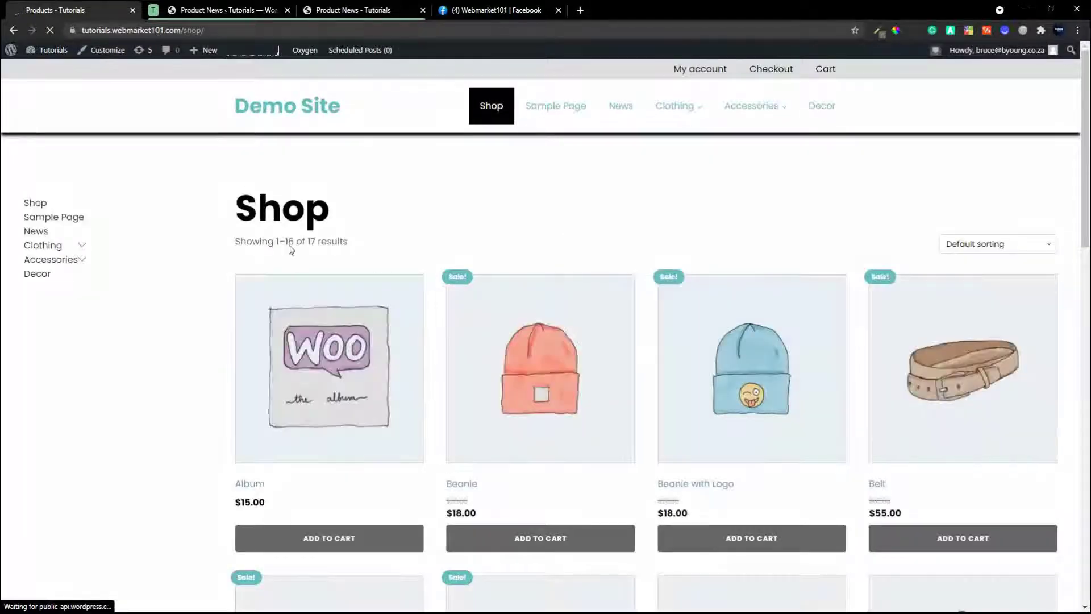
- Look over the shop's product listing and expand the Clothing category in the side navigation
{"action": "scroll", "coordinate": [202, 317], "scroll_direction": "down", "scroll_amount": 10}
{"action": "scroll", "coordinate": [196, 285], "scroll_direction": "up", "scroll_amount": 10}
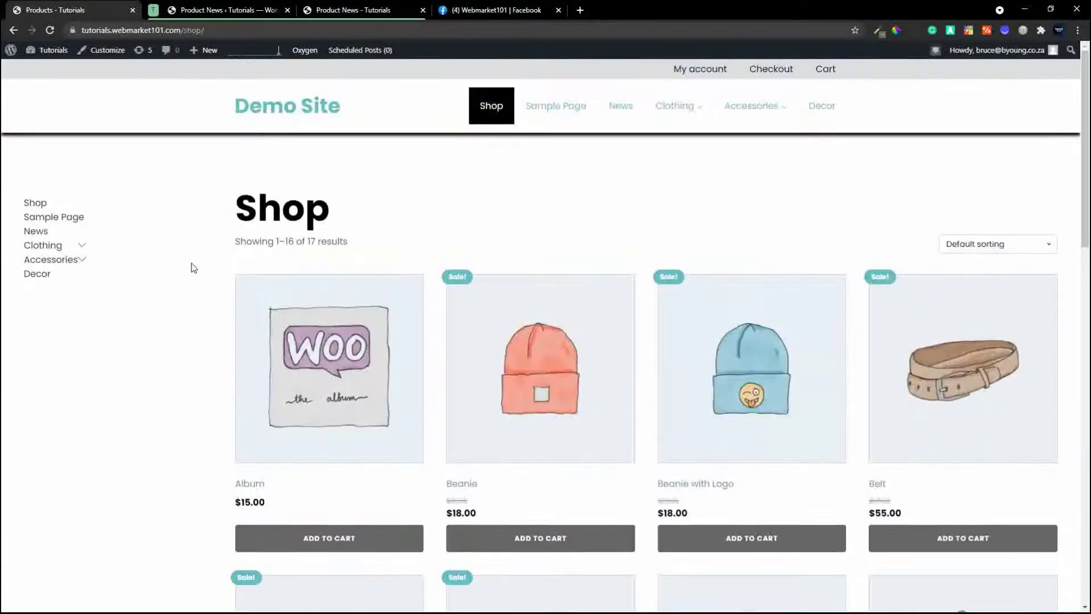
{"action": "left_click", "coordinate": [80, 244]}
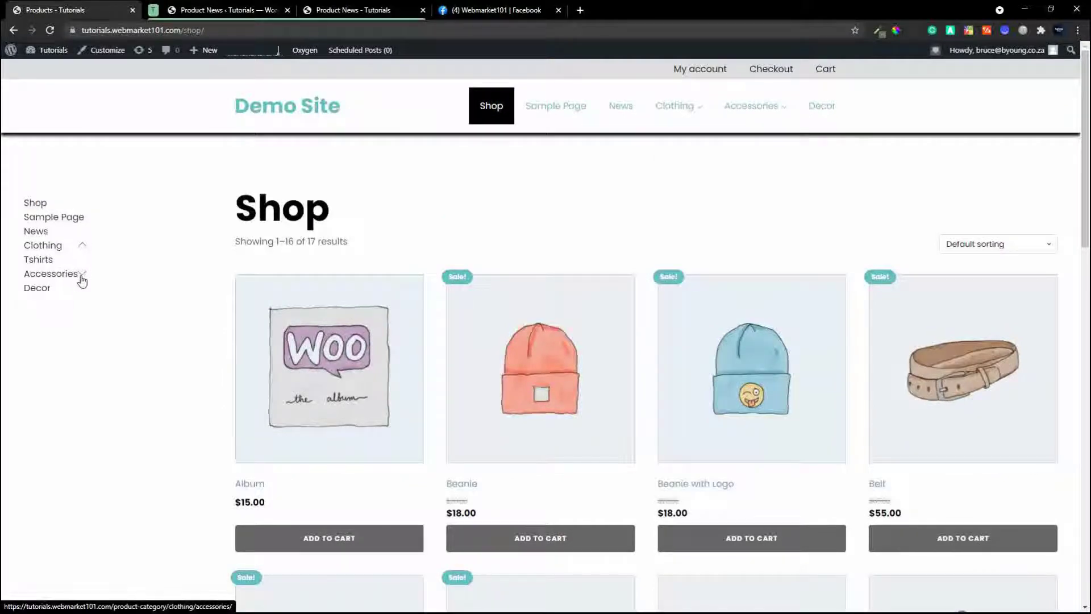
{"action": "left_click", "coordinate": [82, 244]}
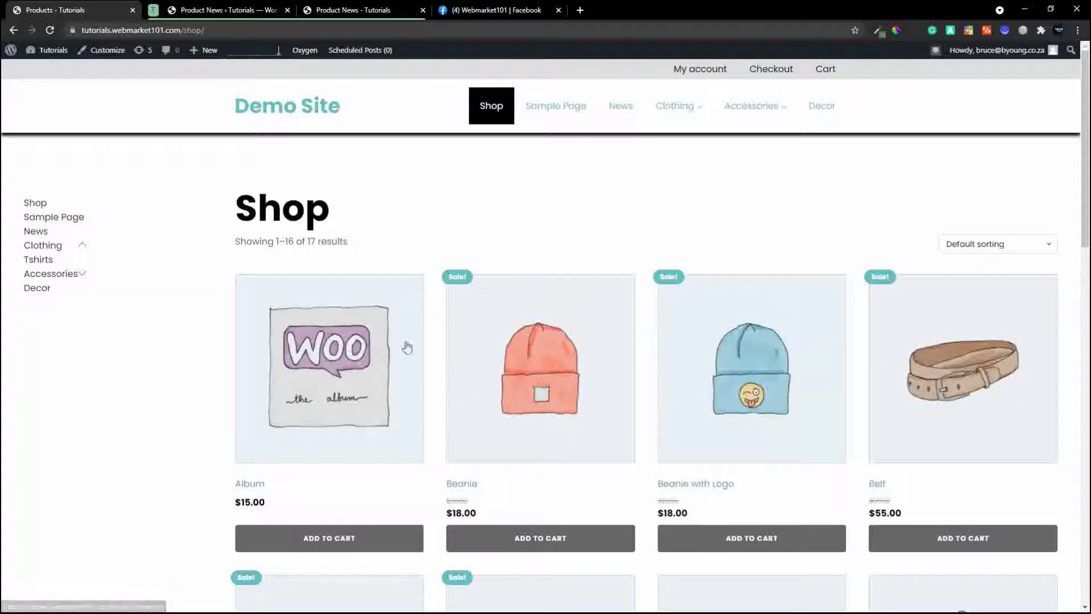
- Check the Product News page and the Product News post list in the site admin, ending on the Create Posts page
{"action": "left_click", "coordinate": [13, 30]}
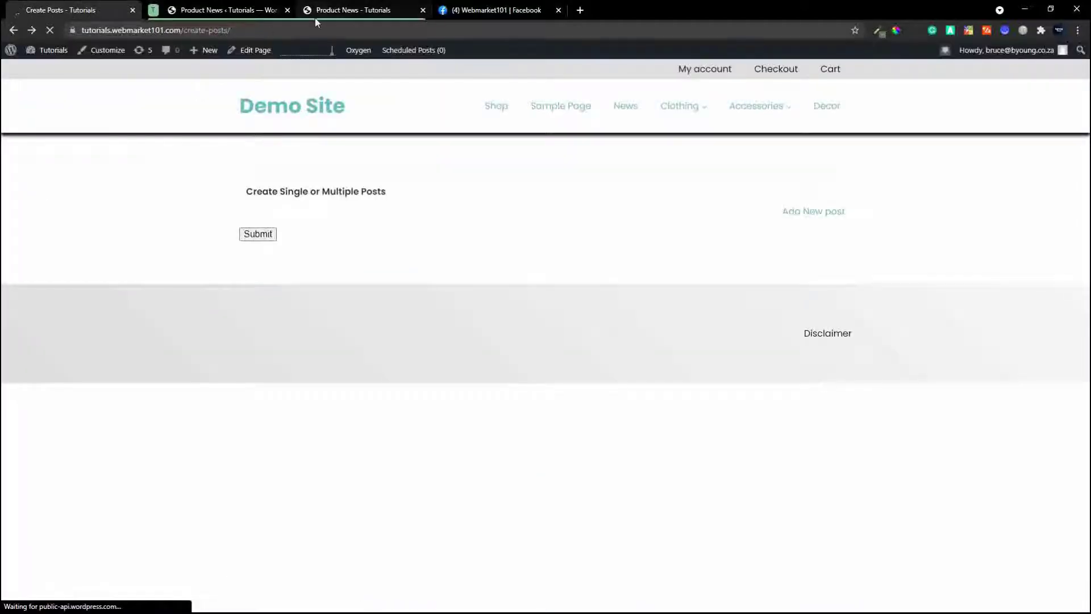
{"action": "left_click", "coordinate": [336, 10]}
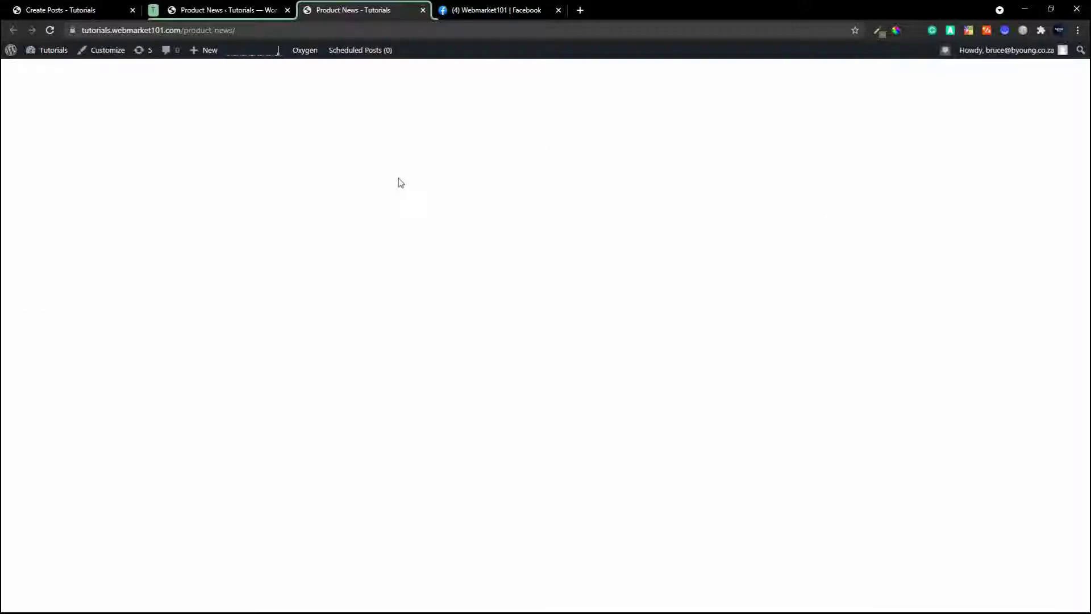
{"action": "left_click", "coordinate": [219, 12]}
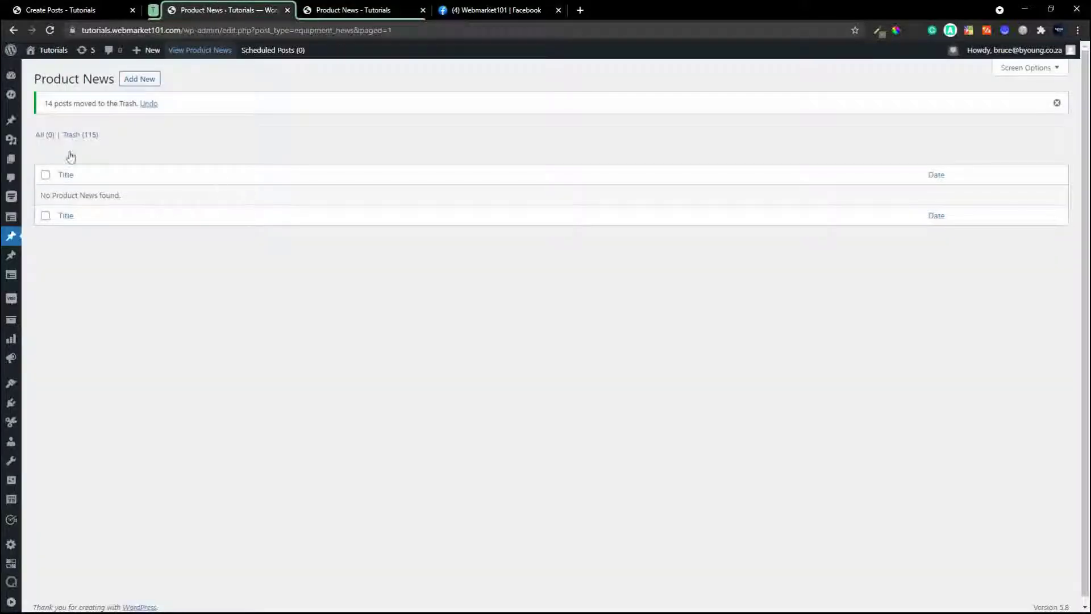
{"action": "left_click", "coordinate": [60, 9]}
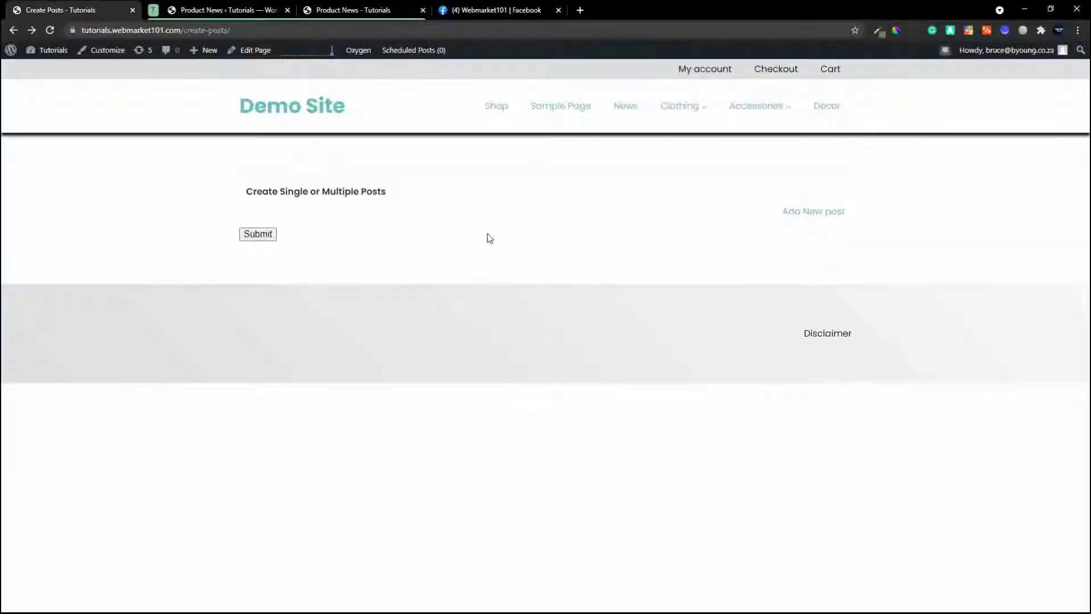
- Add a new post to the Create Single or Multiple Posts form and select the Clothing category
{"action": "left_click", "coordinate": [816, 213]}
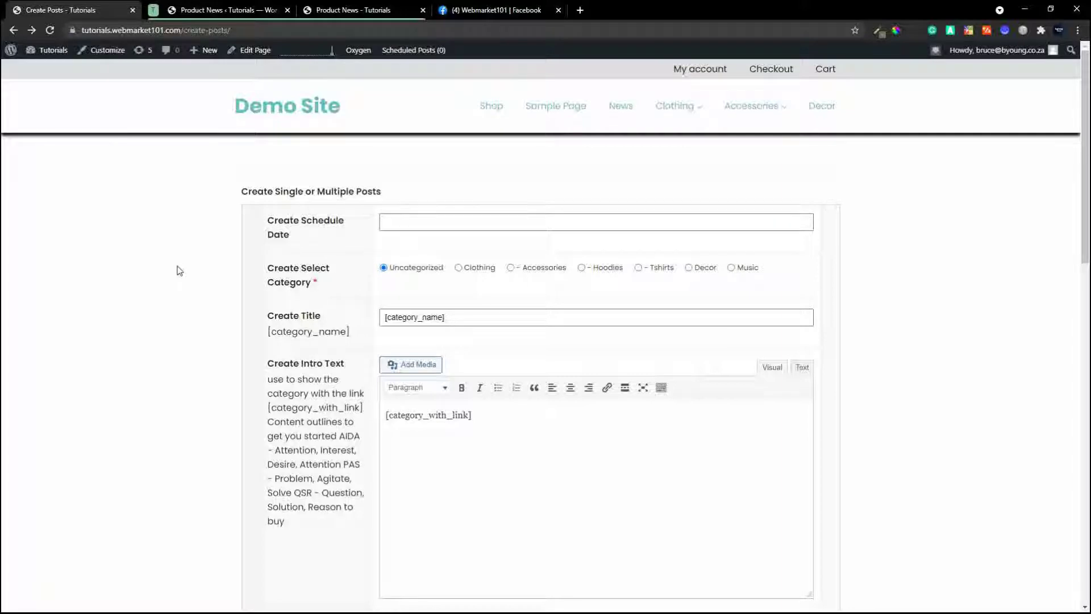
{"action": "scroll", "coordinate": [179, 271], "scroll_direction": "down", "scroll_amount": 3}
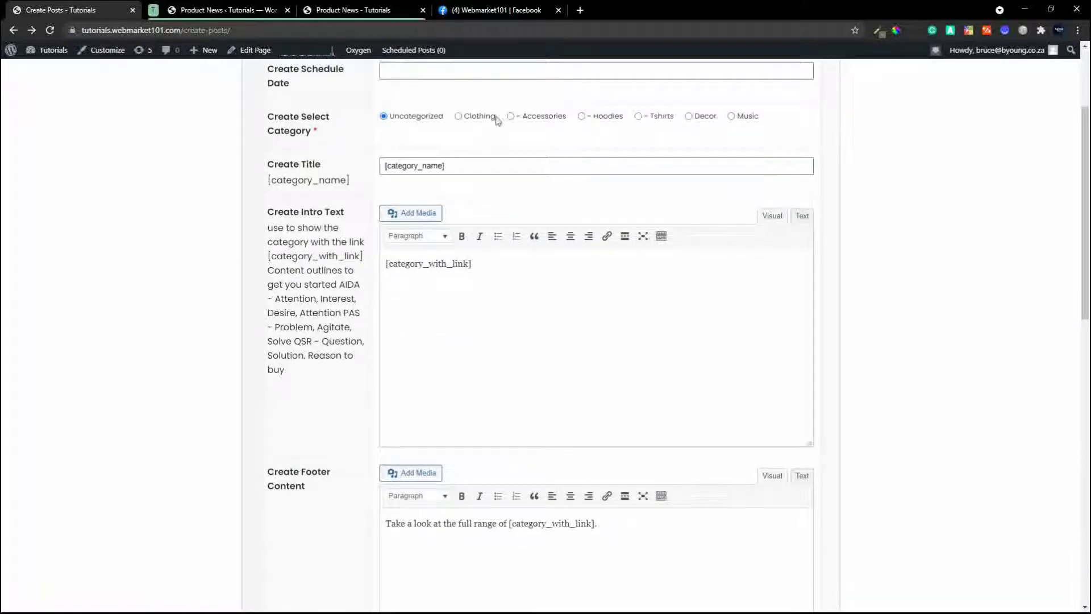
{"action": "left_click", "coordinate": [459, 117]}
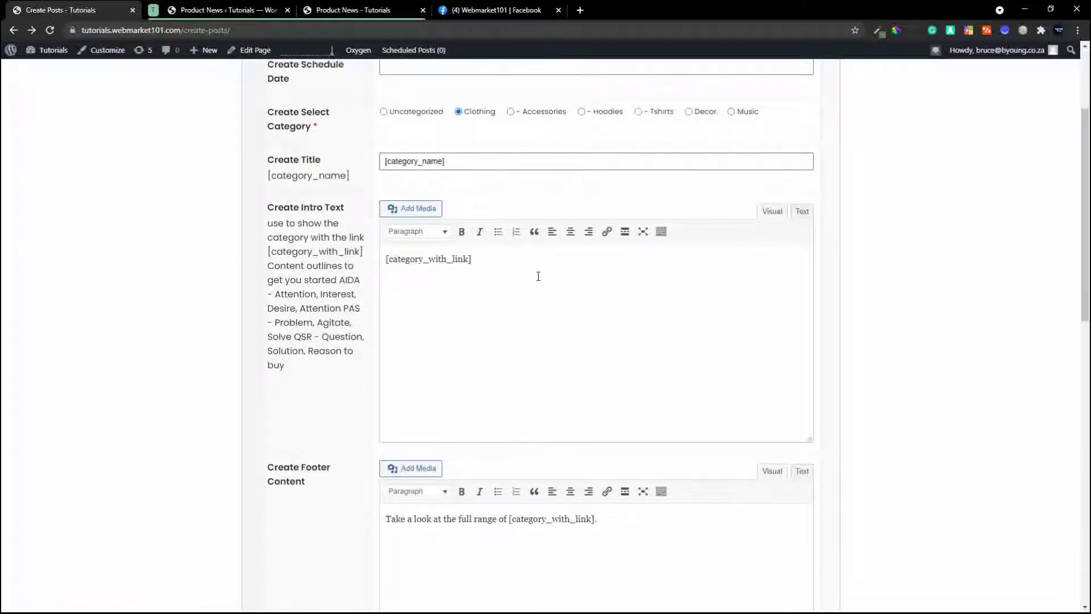
- Order the post's products by On Sale and set Create Show Price to Yes
{"action": "scroll", "coordinate": [538, 276], "scroll_direction": "down", "scroll_amount": 7}
{"action": "scroll", "coordinate": [538, 276], "scroll_direction": "down", "scroll_amount": 2}
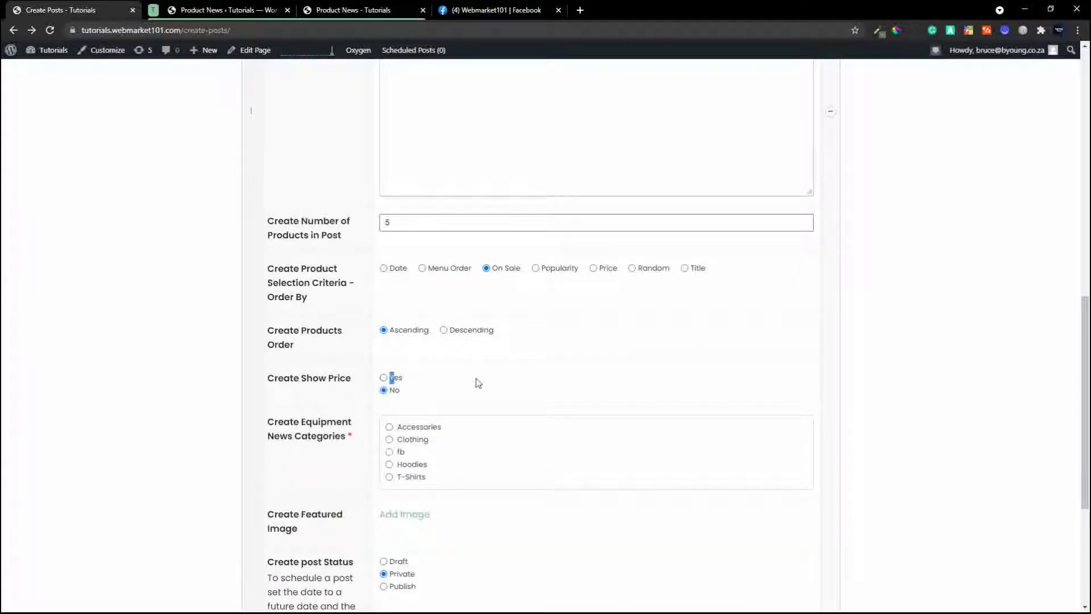
{"action": "scroll", "coordinate": [475, 383], "scroll_direction": "down", "scroll_amount": 1}
{"action": "left_click_drag", "start_coordinate": [394, 340], "coordinate": [387, 347]}
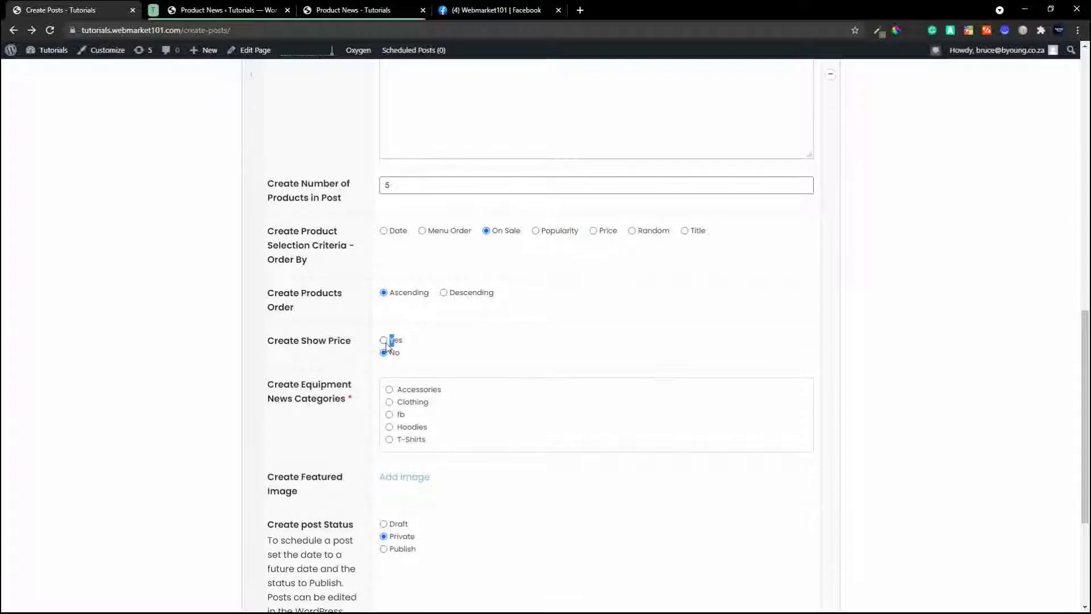
- Submit the post with the Clothing equipment news category and the Publish status
{"action": "left_click", "coordinate": [390, 403]}
{"action": "scroll", "coordinate": [535, 455], "scroll_direction": "down", "scroll_amount": 4}
{"action": "left_click", "coordinate": [391, 338]}
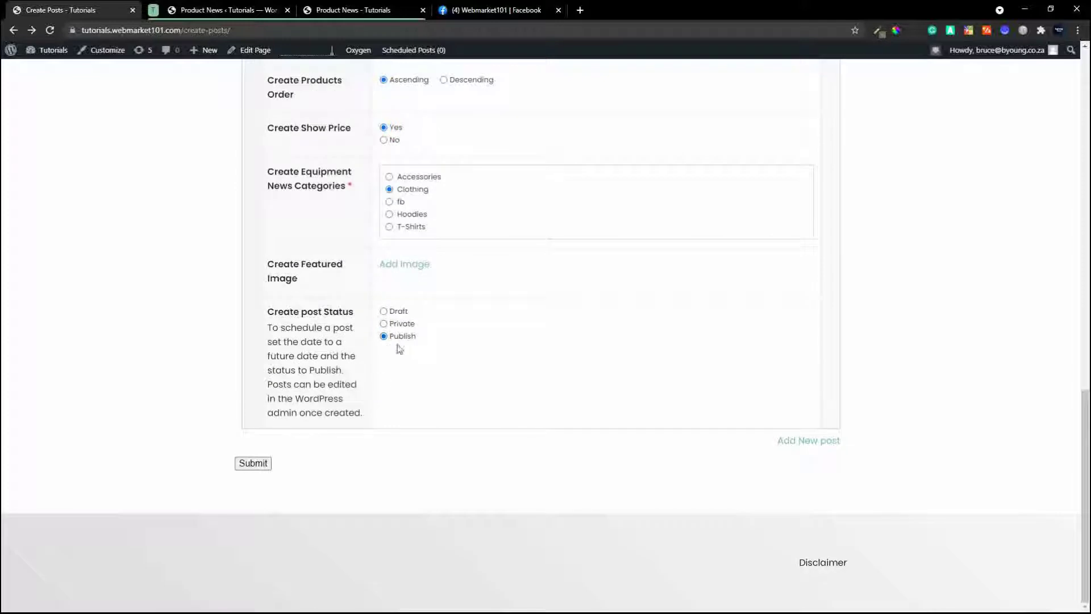
{"action": "left_click", "coordinate": [254, 465]}
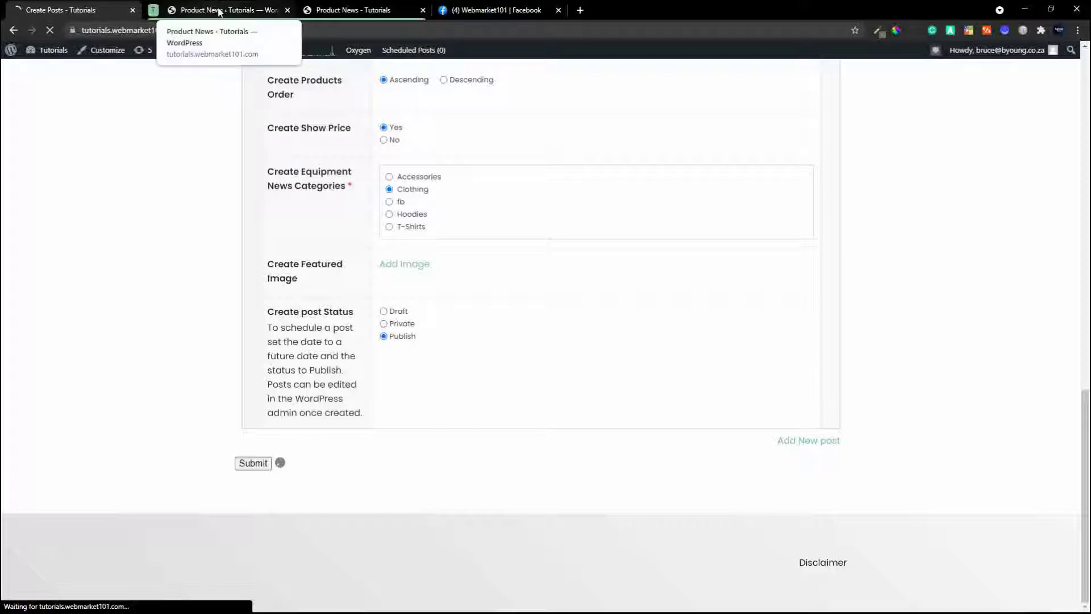
- Open the Clothing post from the Product News archive, examine its products, prices and footer links, and return to the archive
{"action": "left_click", "coordinate": [349, 11]}
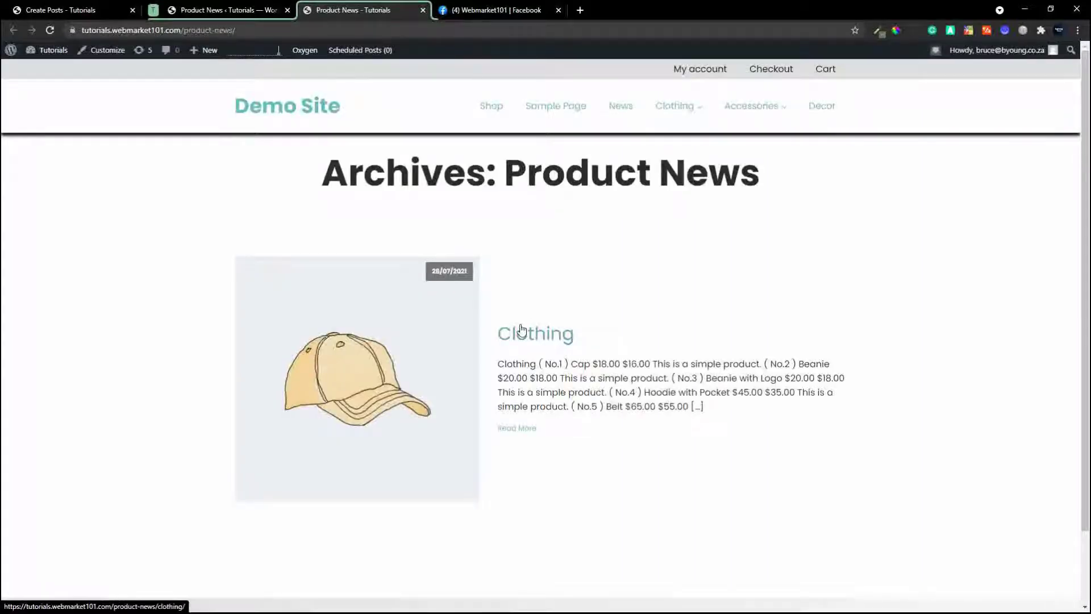
{"action": "left_click", "coordinate": [506, 337]}
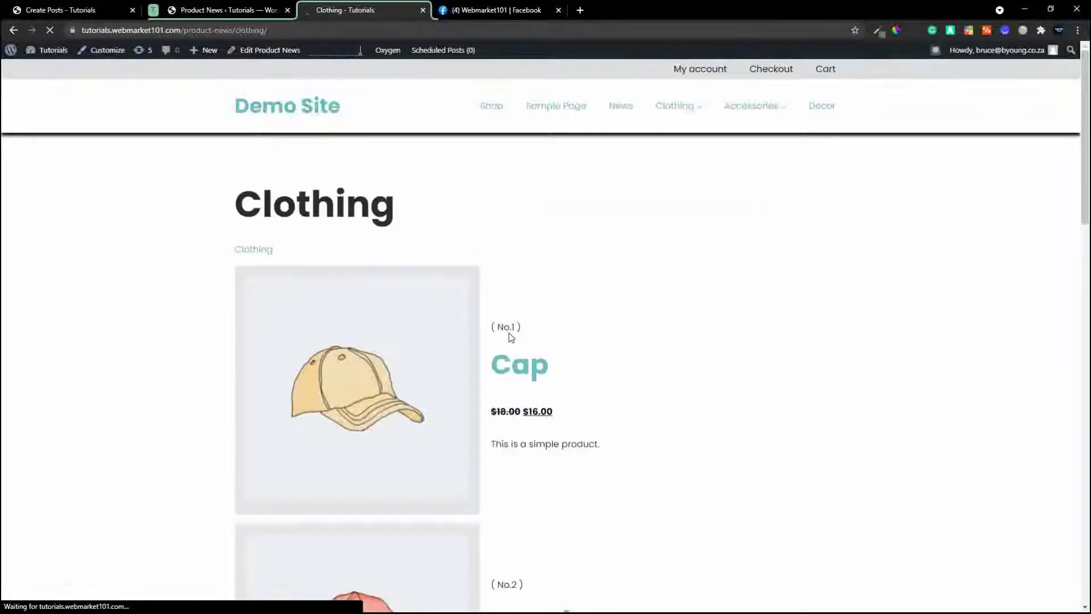
{"action": "scroll", "coordinate": [653, 234], "scroll_direction": "down", "scroll_amount": 3}
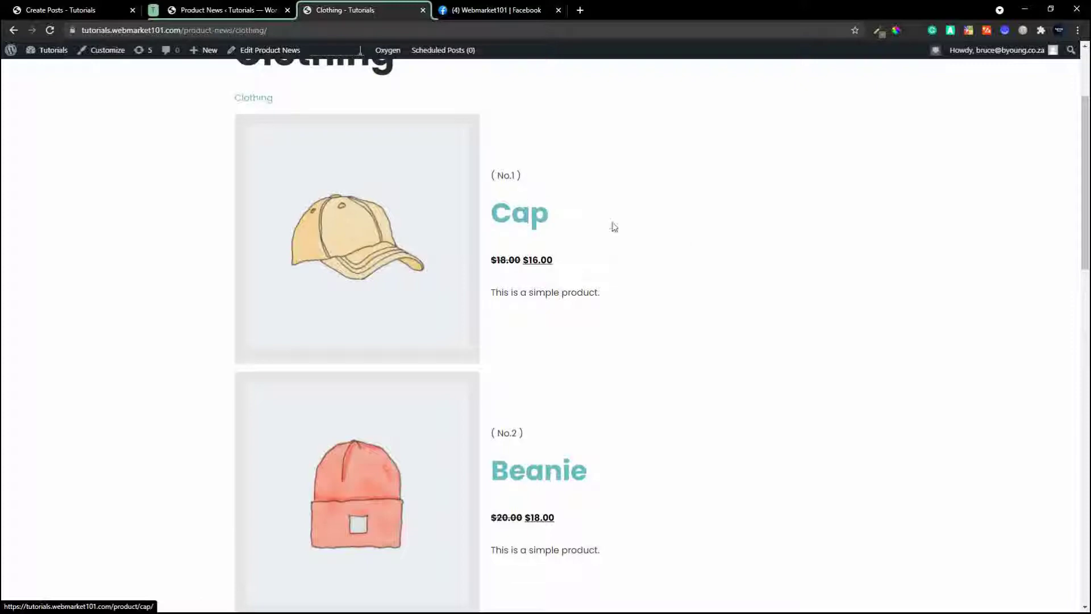
{"action": "scroll", "coordinate": [614, 330], "scroll_direction": "down", "scroll_amount": 3}
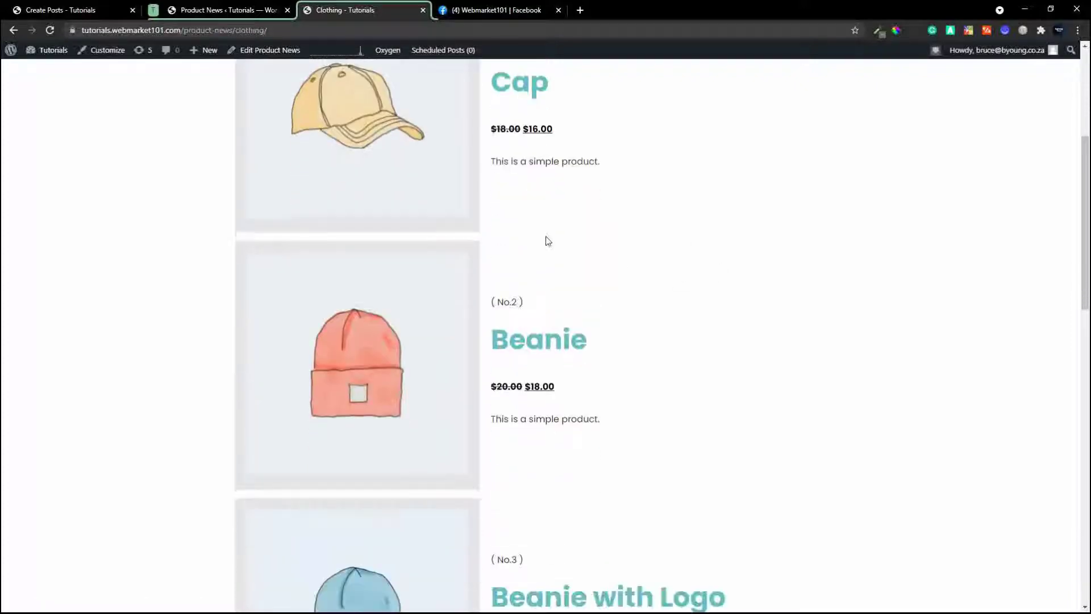
{"action": "scroll", "coordinate": [644, 371], "scroll_direction": "down", "scroll_amount": 14}
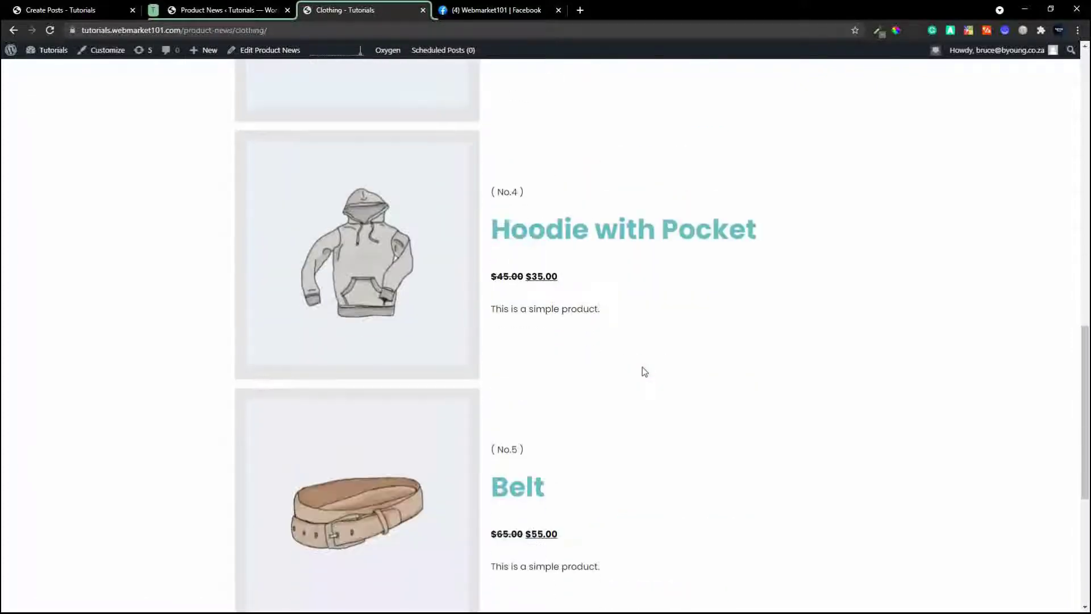
{"action": "scroll", "coordinate": [644, 371], "scroll_direction": "down", "scroll_amount": 2}
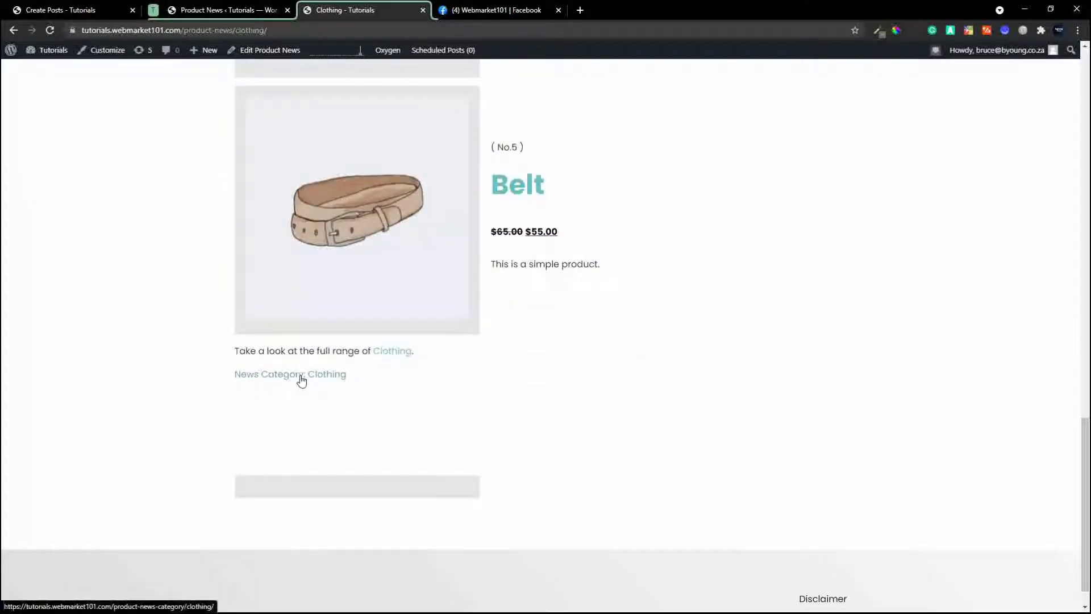
{"action": "scroll", "coordinate": [301, 380], "scroll_direction": "up", "scroll_amount": 16}
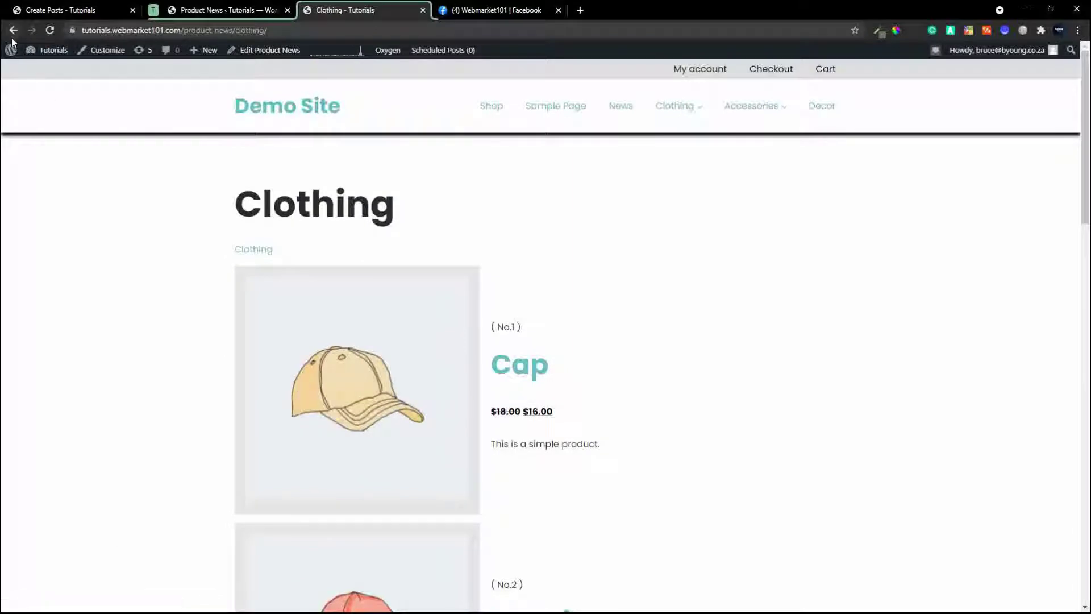
{"action": "left_click", "coordinate": [13, 31]}
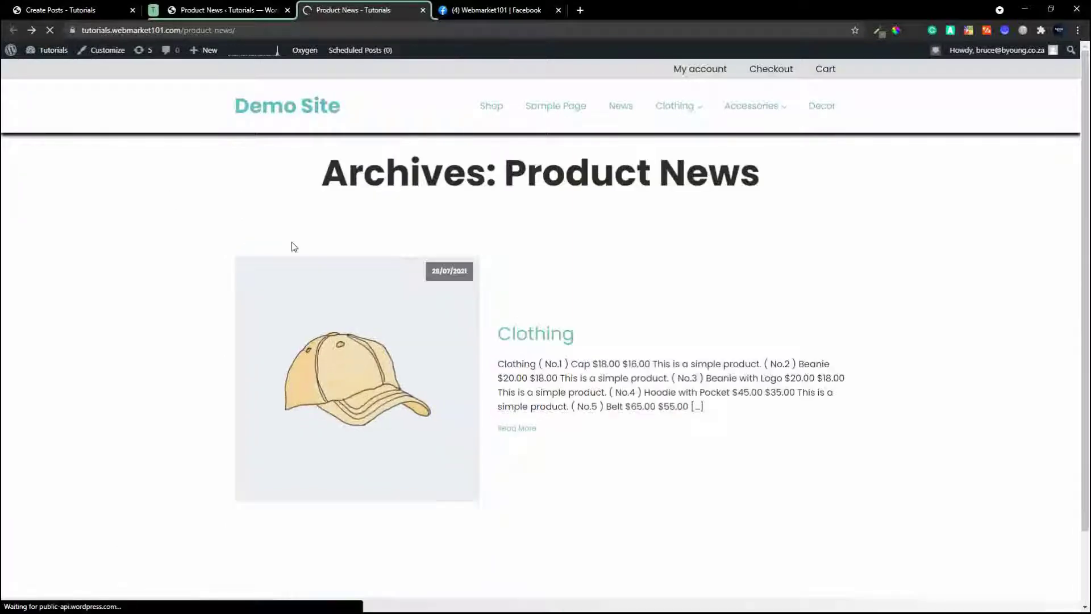
- Add another post on the Create Posts page with the Tshirts category and the title "The best [category_name]"
{"action": "left_click", "coordinate": [228, 10]}
{"action": "left_click", "coordinate": [82, 8]}
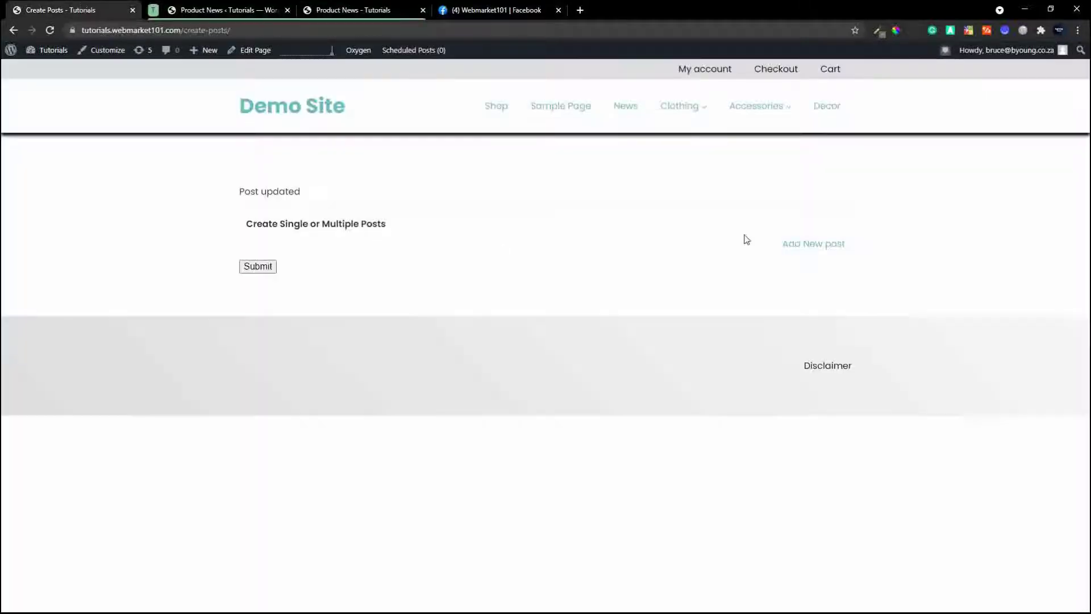
{"action": "left_click", "coordinate": [807, 244]}
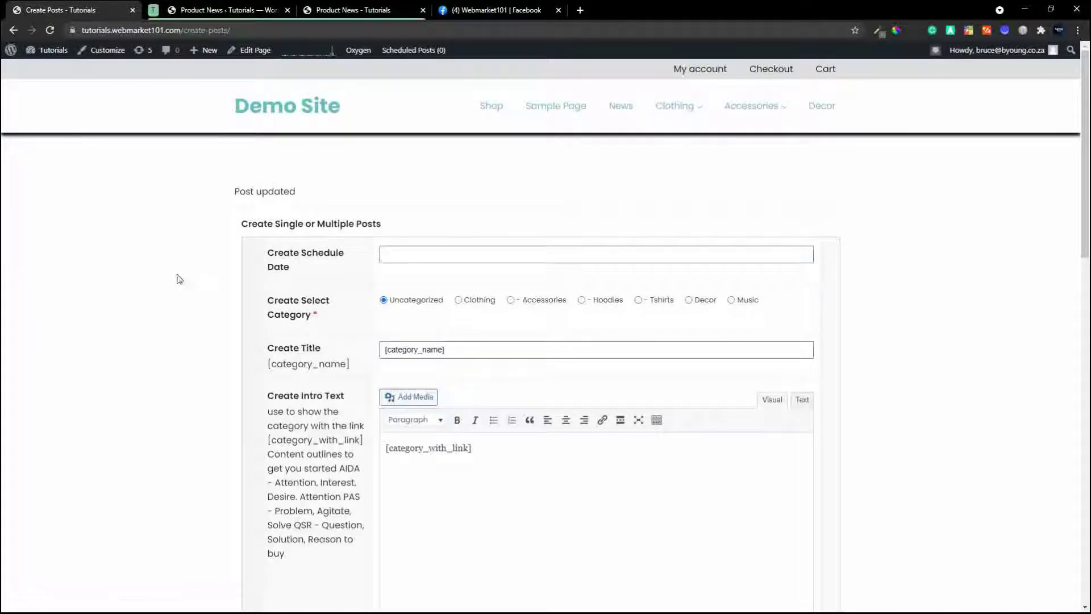
{"action": "scroll", "coordinate": [144, 281], "scroll_direction": "down", "scroll_amount": 2}
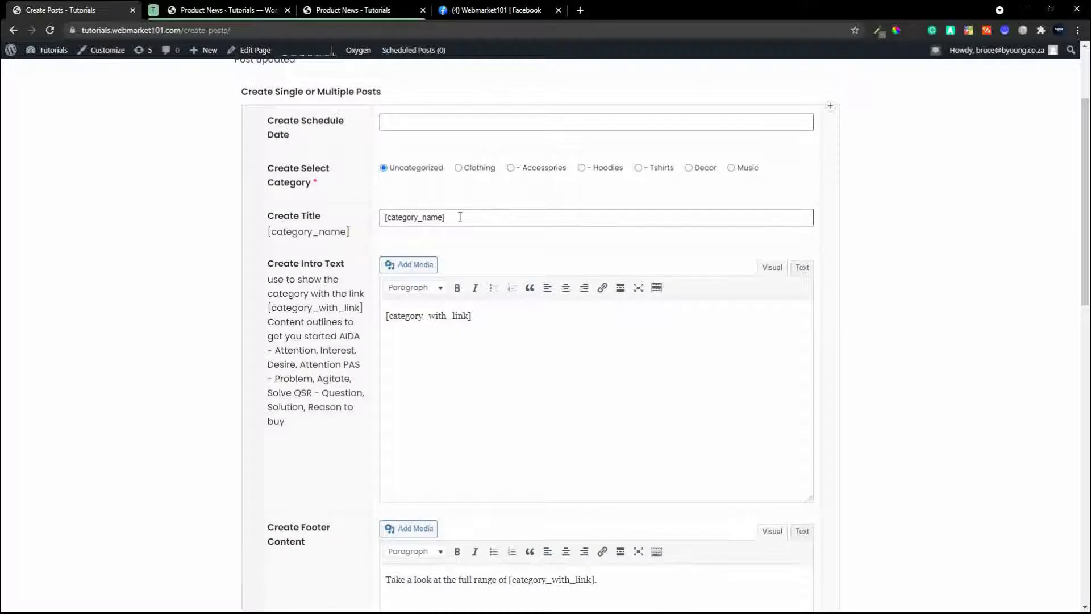
{"action": "left_click", "coordinate": [638, 168]}
{"action": "left_click", "coordinate": [385, 217]}
{"action": "type", "text": "The best"}
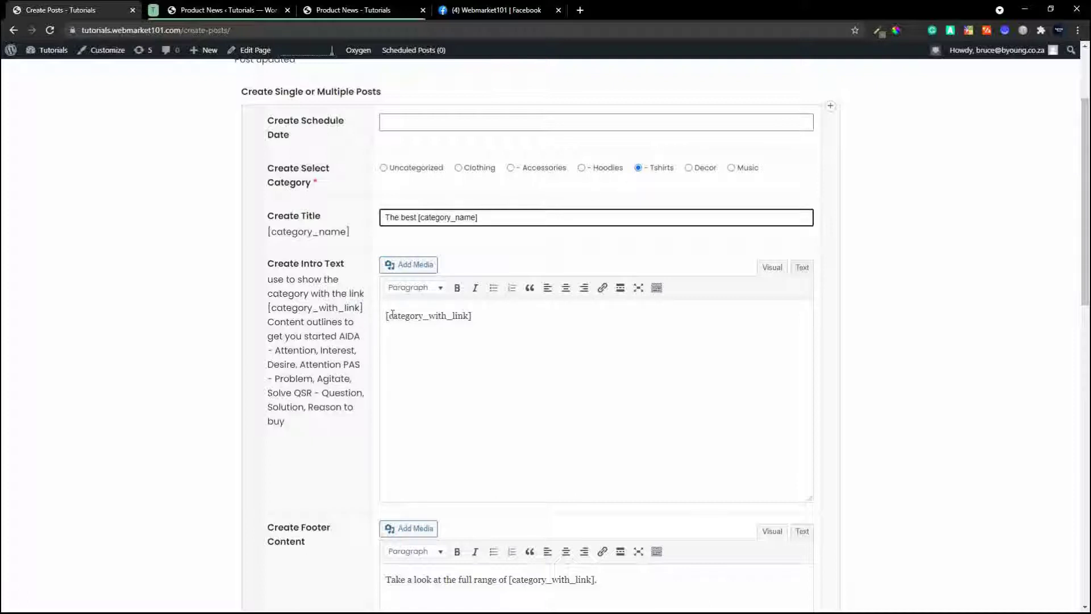
- Change the intro text to "Don't miss out on these super hot [category_with_link]."
{"action": "left_click_drag", "start_coordinate": [387, 315], "coordinate": [487, 316]}
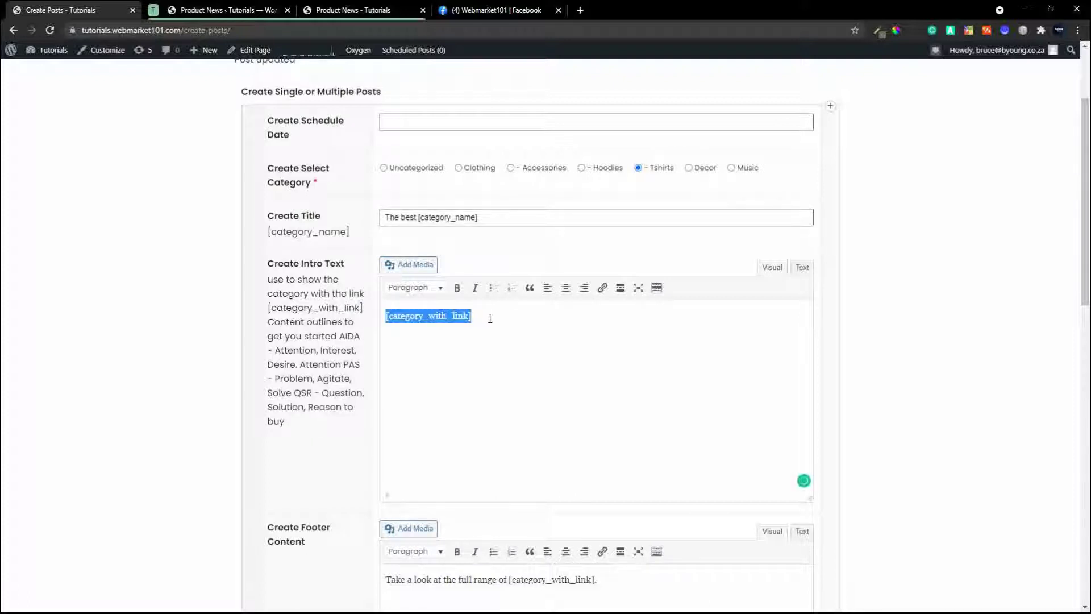
{"action": "left_click", "coordinate": [386, 315]}
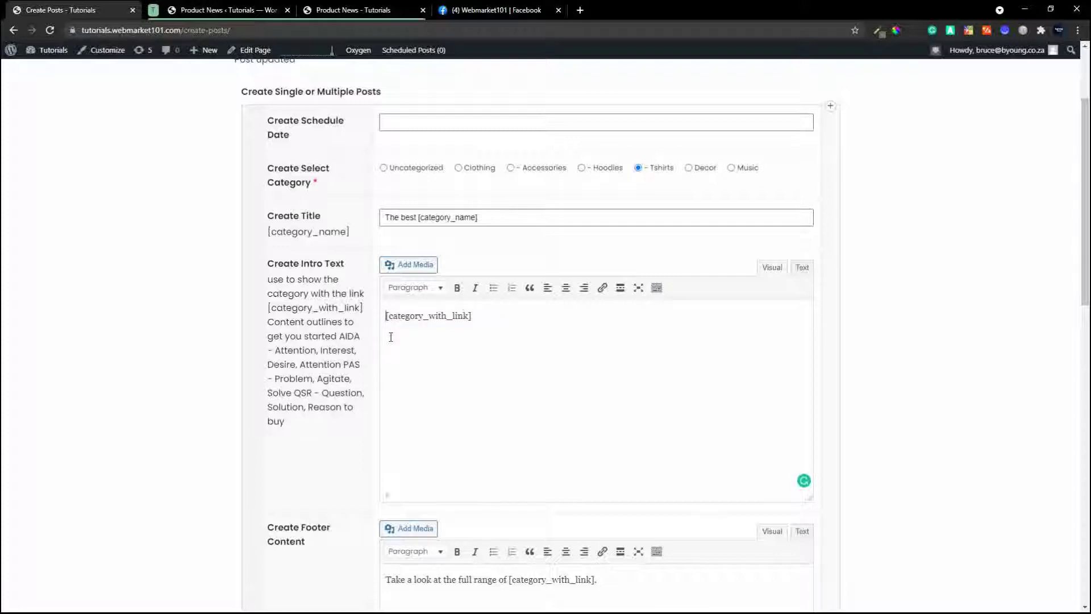
{"action": "type", "text": "Don"}
{"action": "type", "text": "'t miss out "}
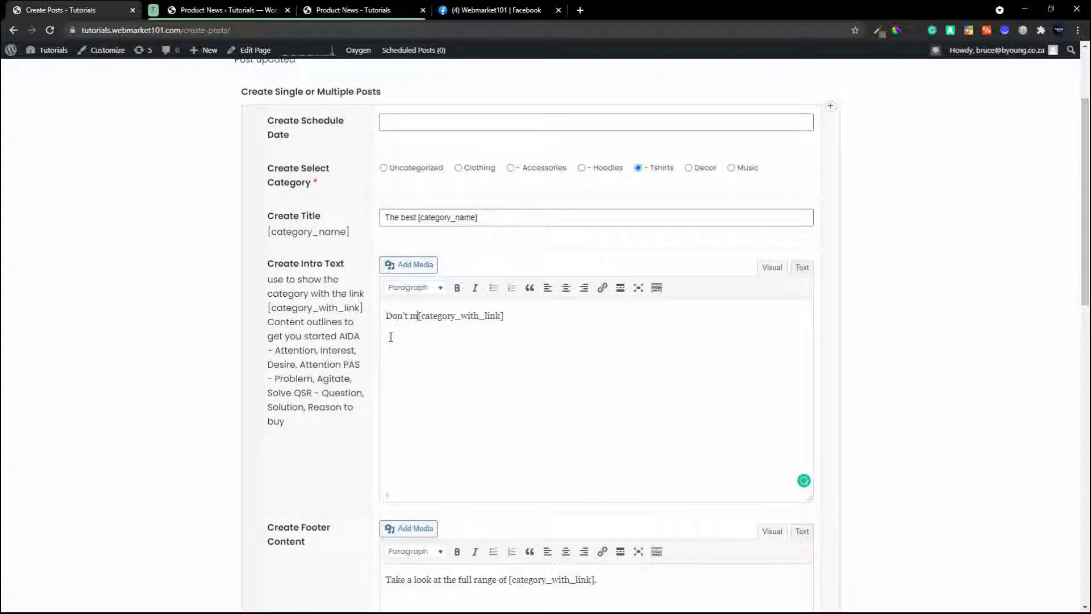
{"action": "type", "text": "on these "}
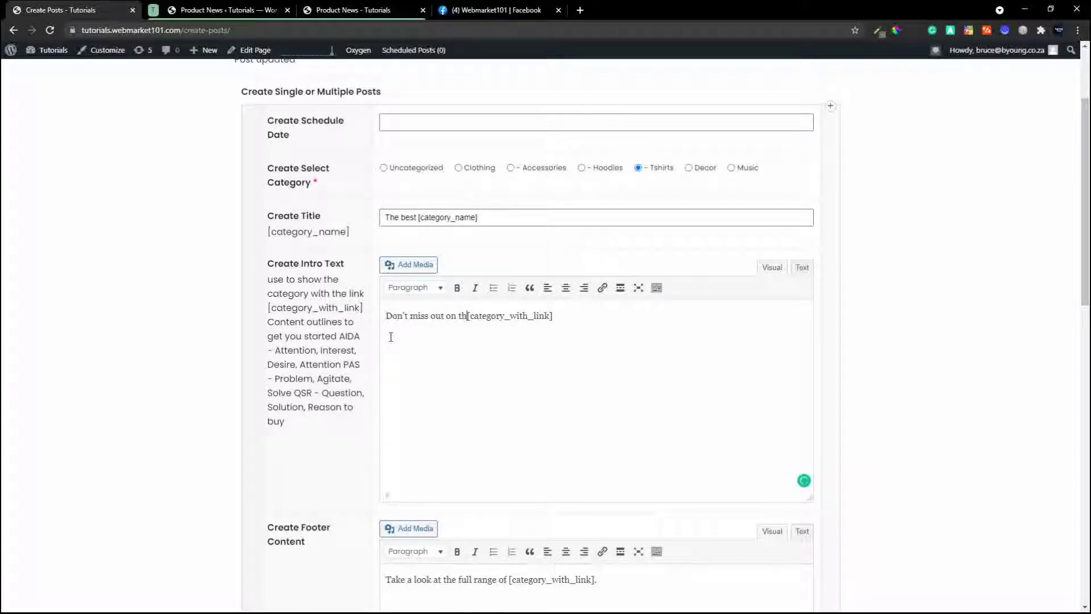
{"action": "type", "text": "super hot"}
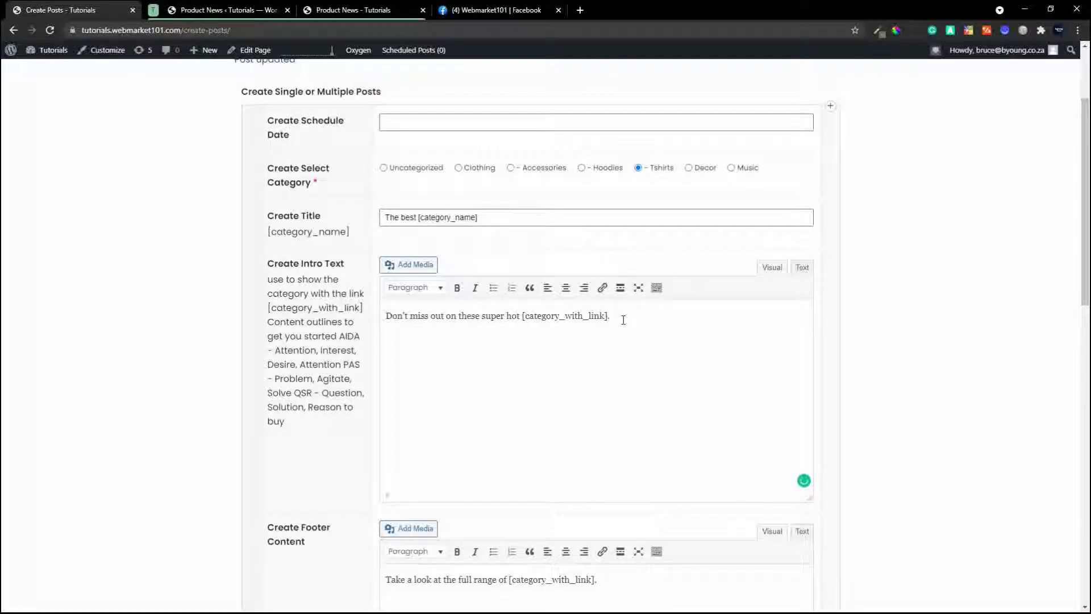
- Order the first Tshirts post's products by Popularity in descending order
{"action": "scroll", "coordinate": [624, 319], "scroll_direction": "down", "scroll_amount": 6}
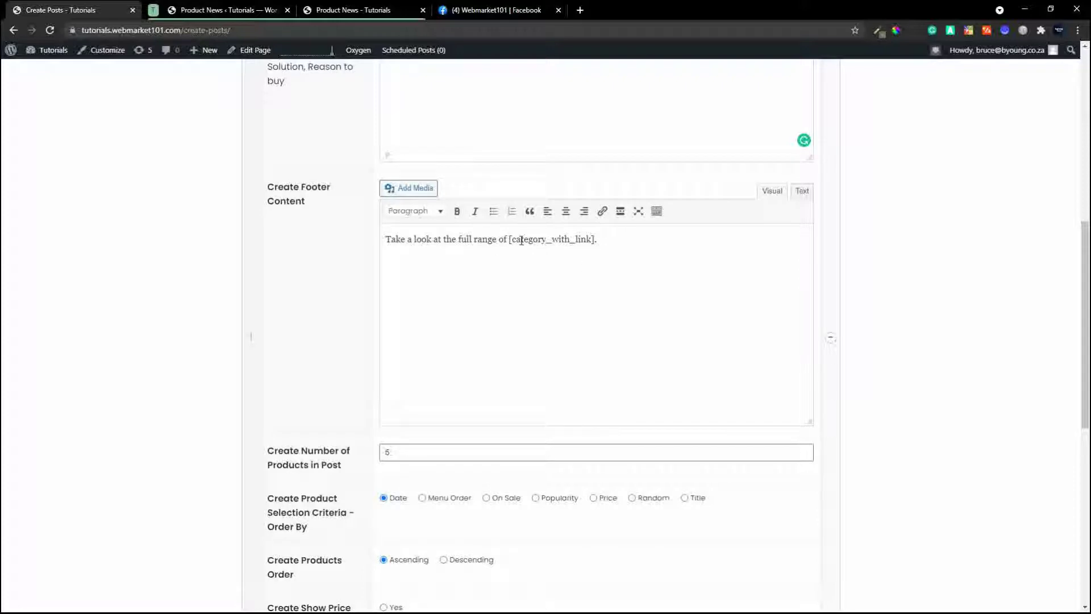
{"action": "scroll", "coordinate": [584, 310], "scroll_direction": "down", "scroll_amount": 6}
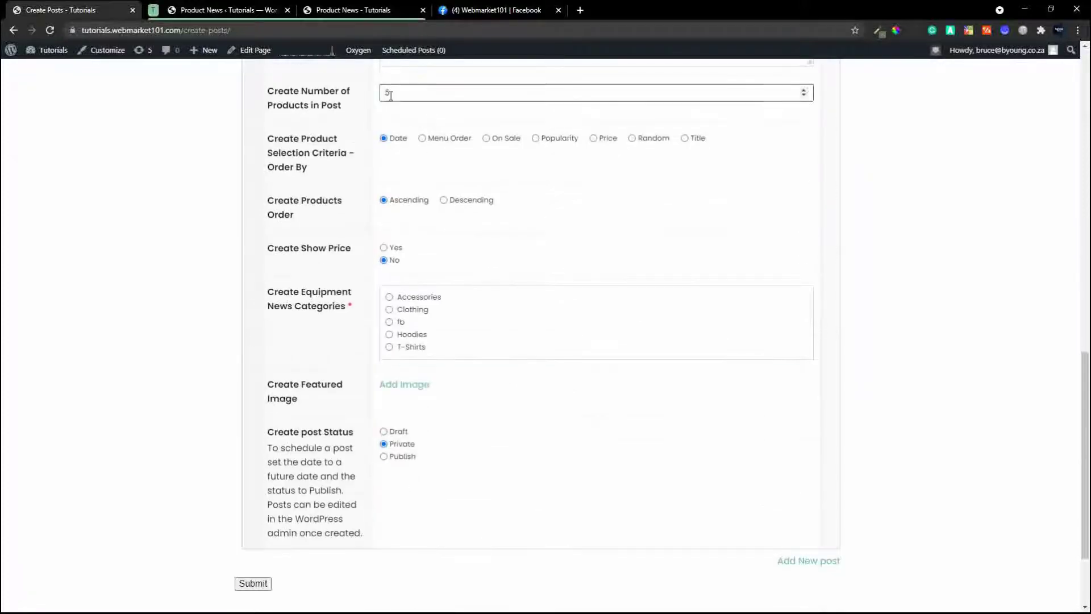
{"action": "left_click", "coordinate": [391, 95]}
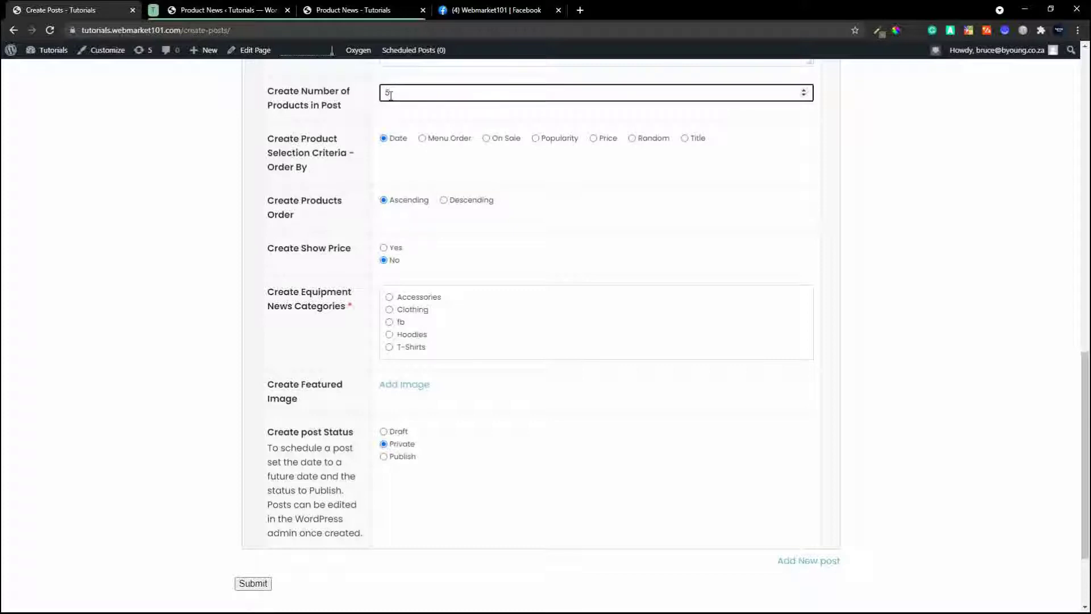
{"action": "left_click", "coordinate": [541, 142]}
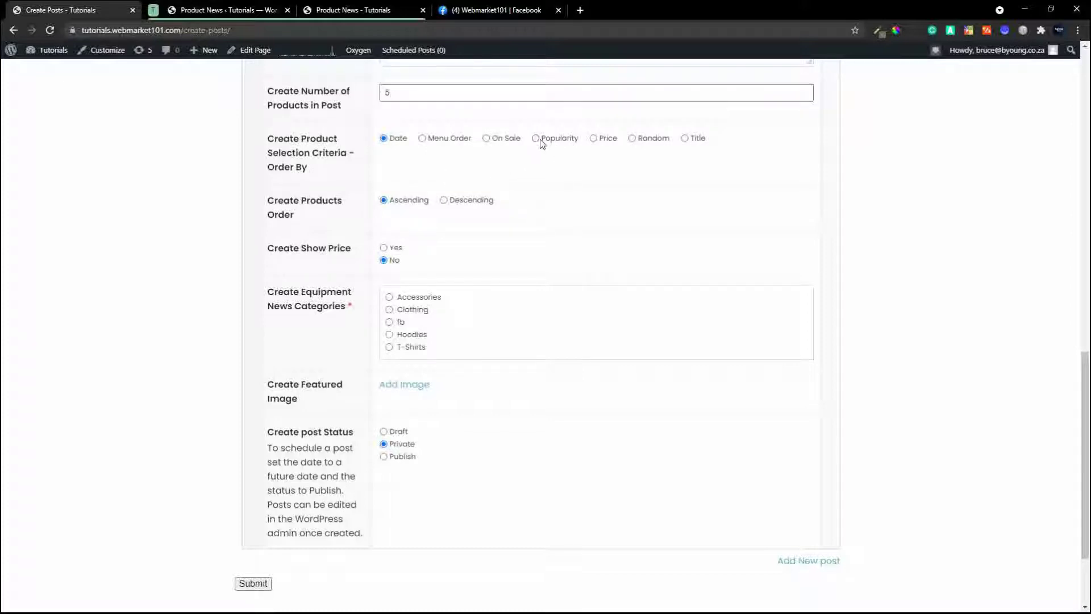
{"action": "left_click", "coordinate": [537, 140]}
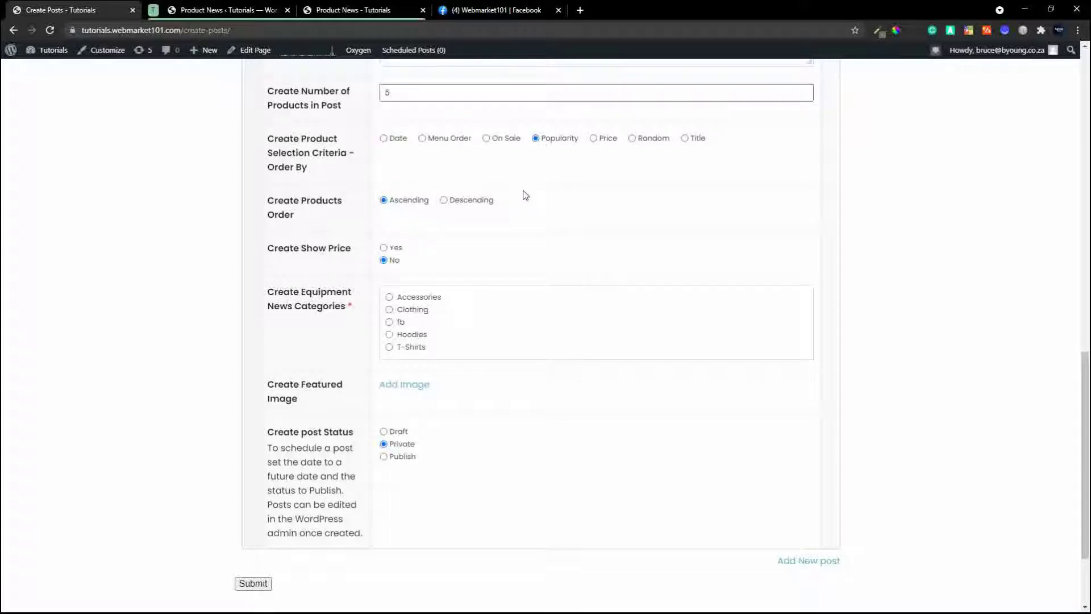
{"action": "left_click", "coordinate": [486, 202]}
- Turn on Show Price and assign the T-Shirts equipment news category and Publish status to the first post
{"action": "scroll", "coordinate": [545, 218], "scroll_direction": "down", "scroll_amount": 2}
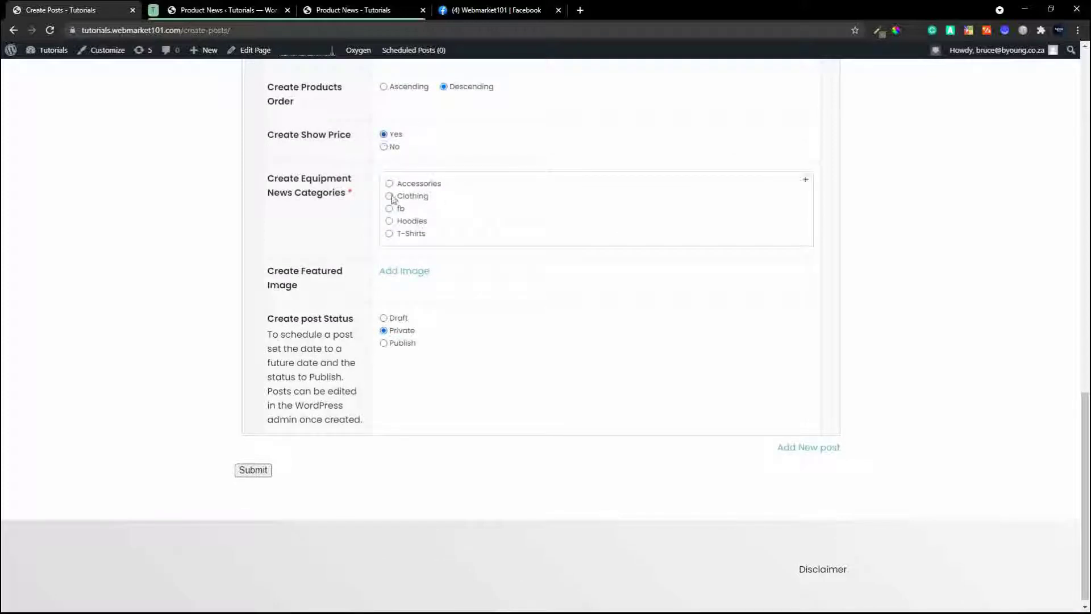
{"action": "left_click", "coordinate": [390, 234]}
{"action": "scroll", "coordinate": [512, 341], "scroll_direction": "down", "scroll_amount": 1}
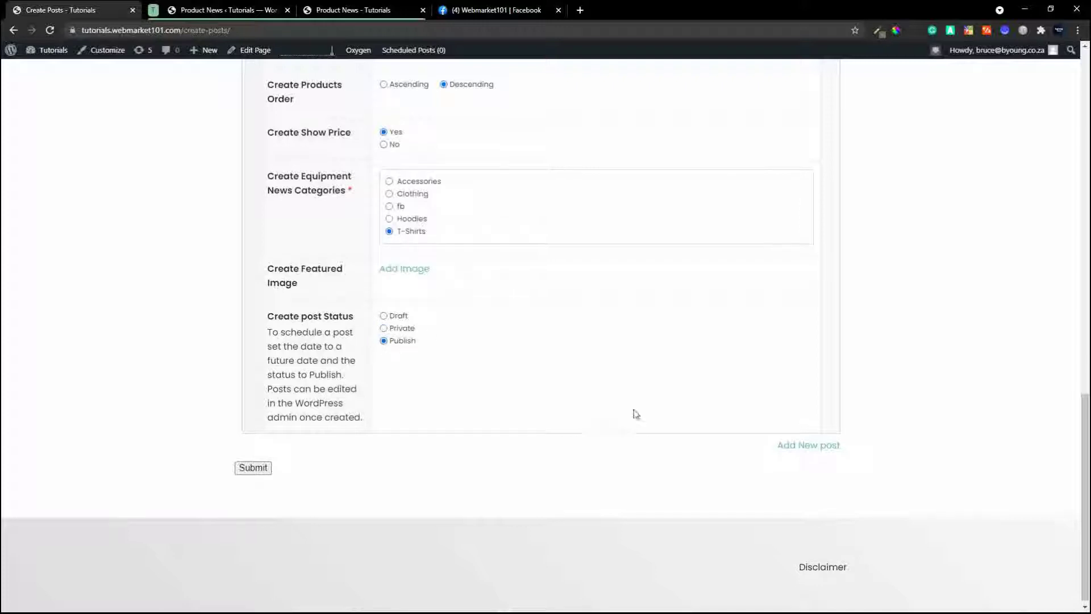
- Add a second post to the form with the Tshirts category and the title "Check out these cheap option of [category_name]"
{"action": "left_click", "coordinate": [828, 445]}
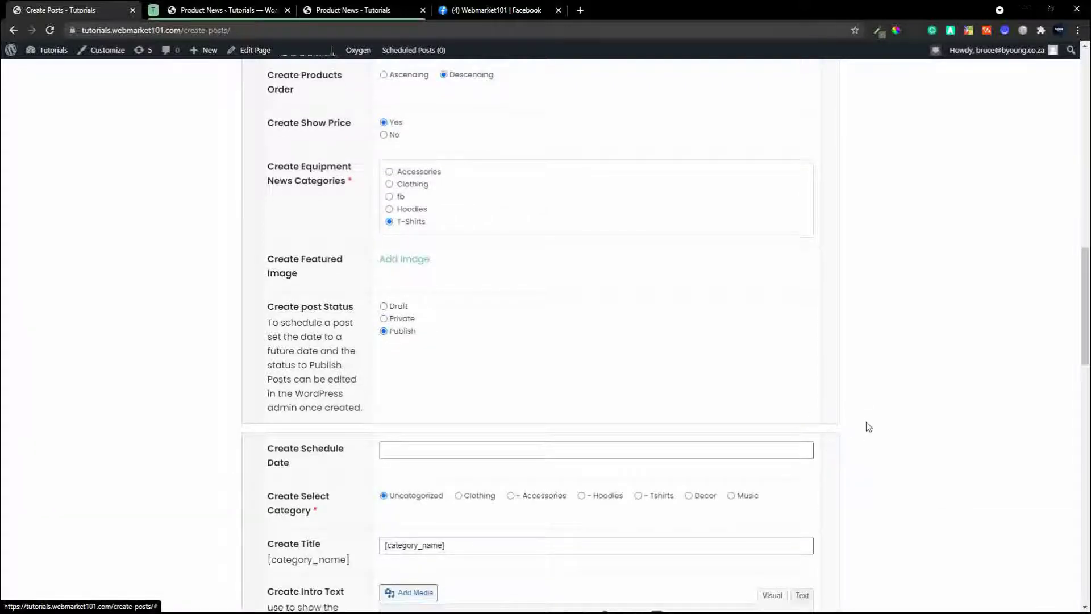
{"action": "scroll", "coordinate": [864, 419], "scroll_direction": "down", "scroll_amount": 5}
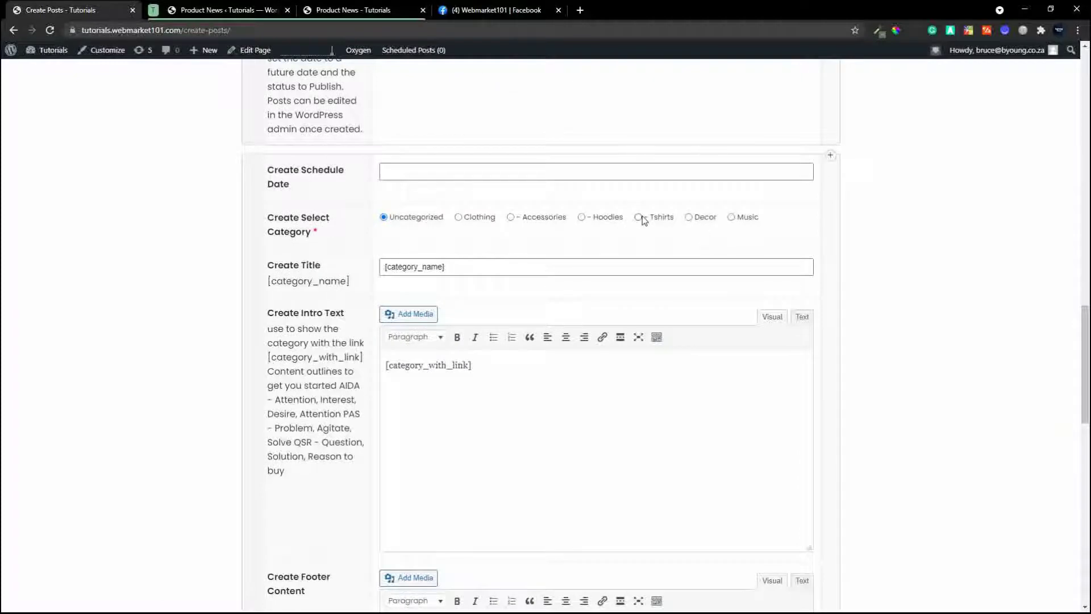
{"action": "scroll", "coordinate": [830, 272], "scroll_direction": "down", "scroll_amount": 3}
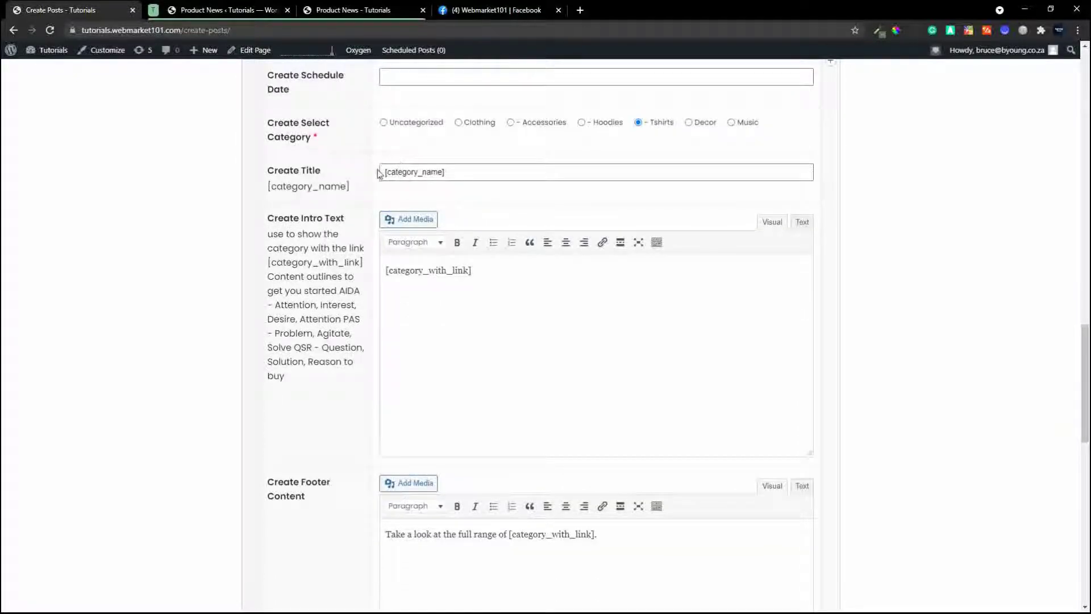
{"action": "left_click", "coordinate": [385, 173]}
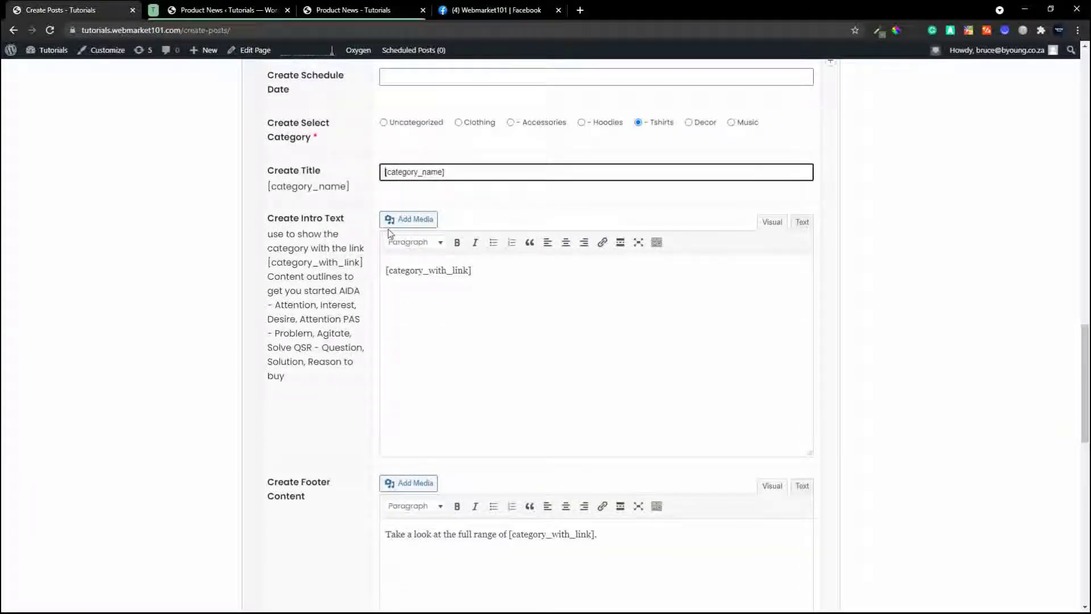
{"action": "type", "text": "Cher"}
{"action": "type", "text": "k out ths"}
{"action": "key", "text": "BackSpace"}
{"action": "type", "text": "ese cheap"}
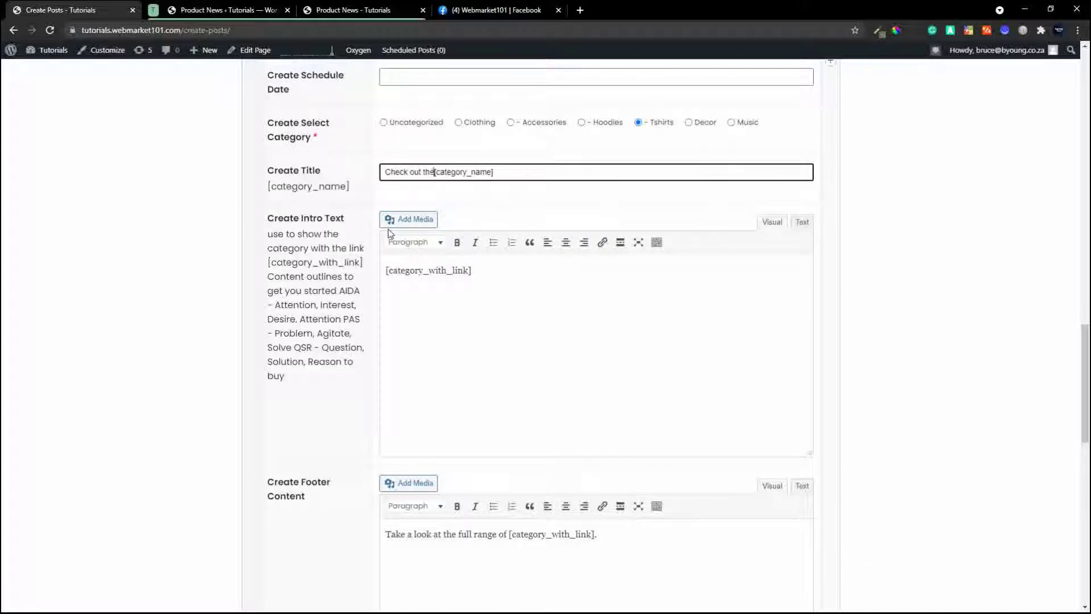
{"action": "type", "text": " option  of"}
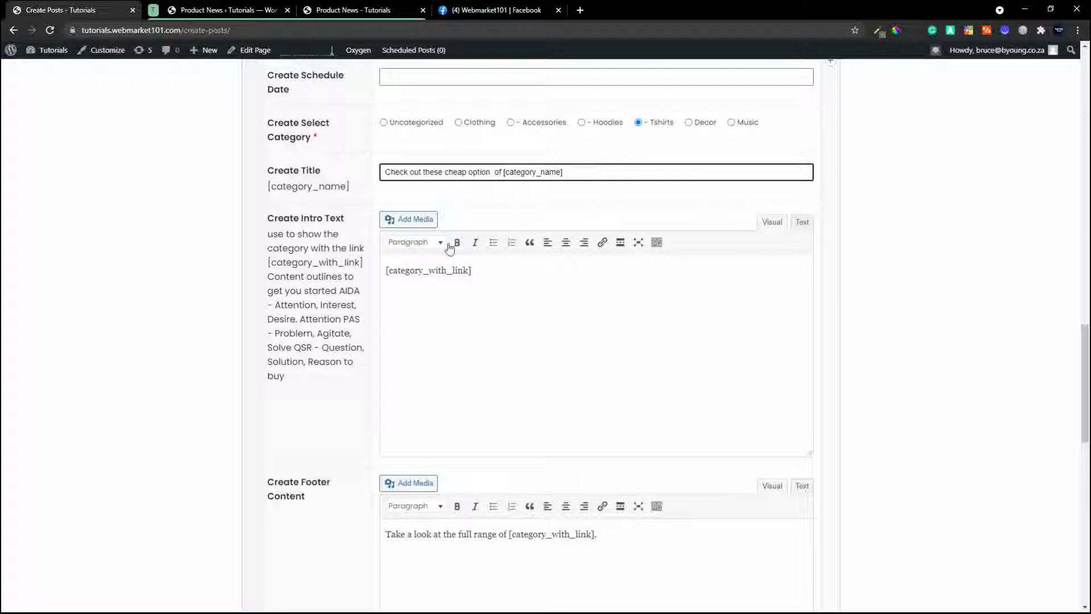
- Change the second post's intro text to "From the cheapest [category_with_link]."
{"action": "left_click", "coordinate": [386, 270]}
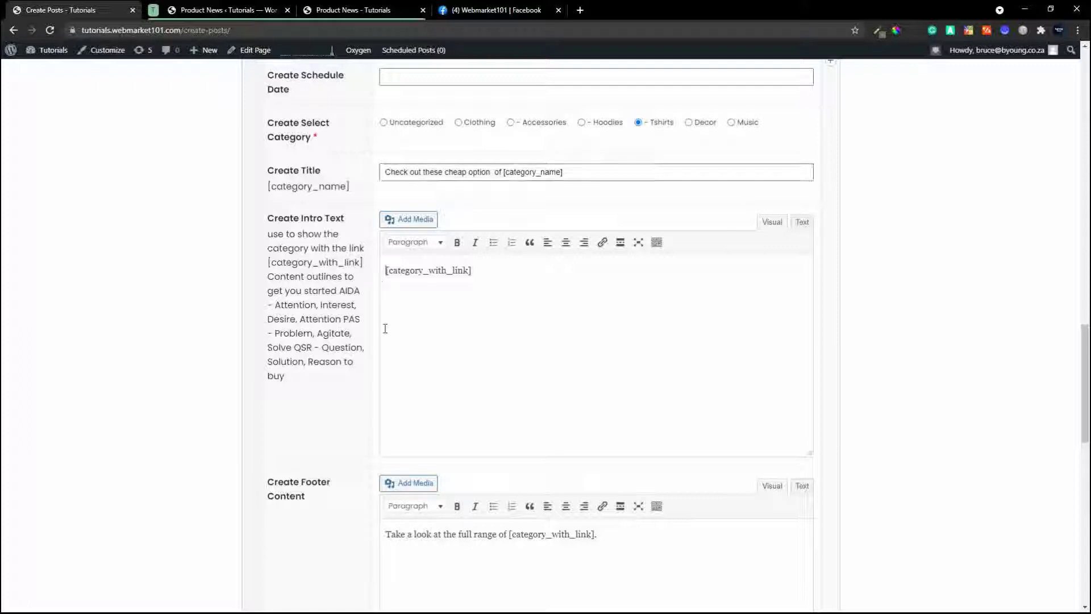
{"action": "type", "text": "From the chepes"}
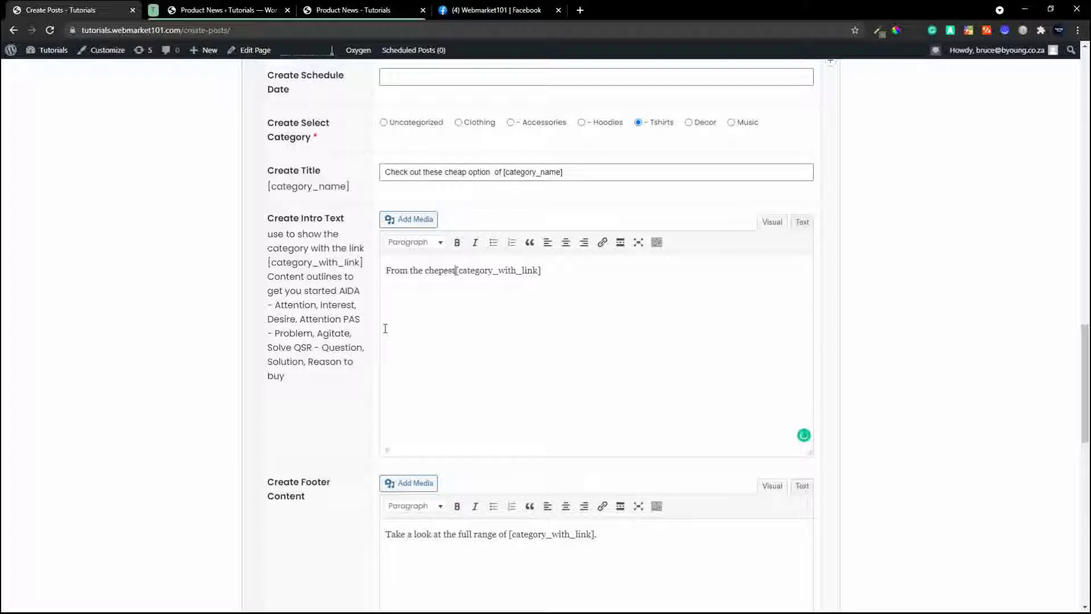
{"action": "key", "text": "BackSpace"}
{"action": "type", "text": "apest"}
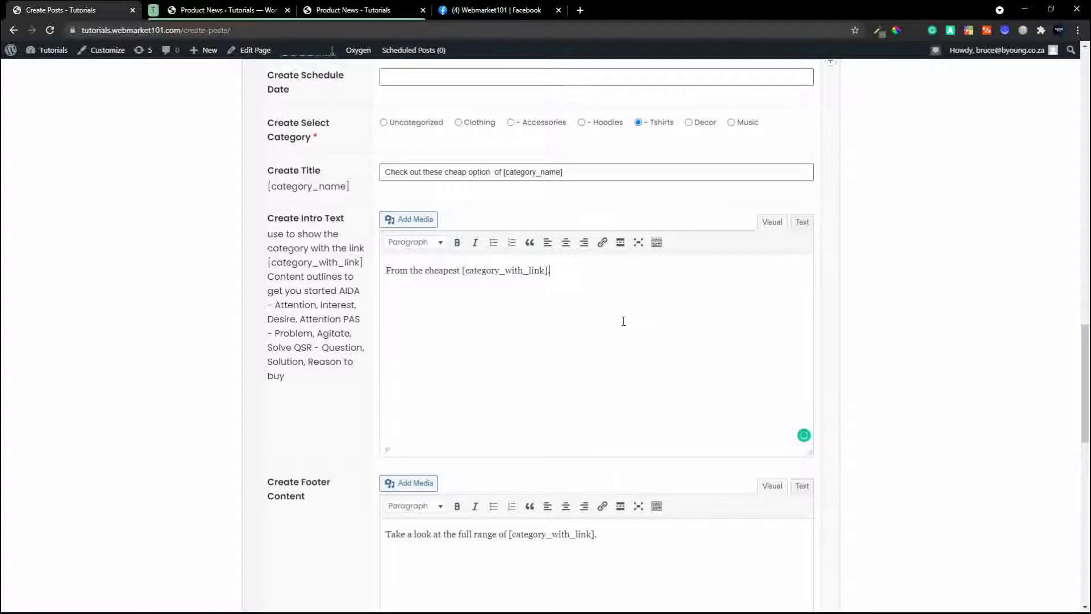
- Order the second post's products by Price and turn on Show Price
{"action": "scroll", "coordinate": [624, 321], "scroll_direction": "down", "scroll_amount": 8}
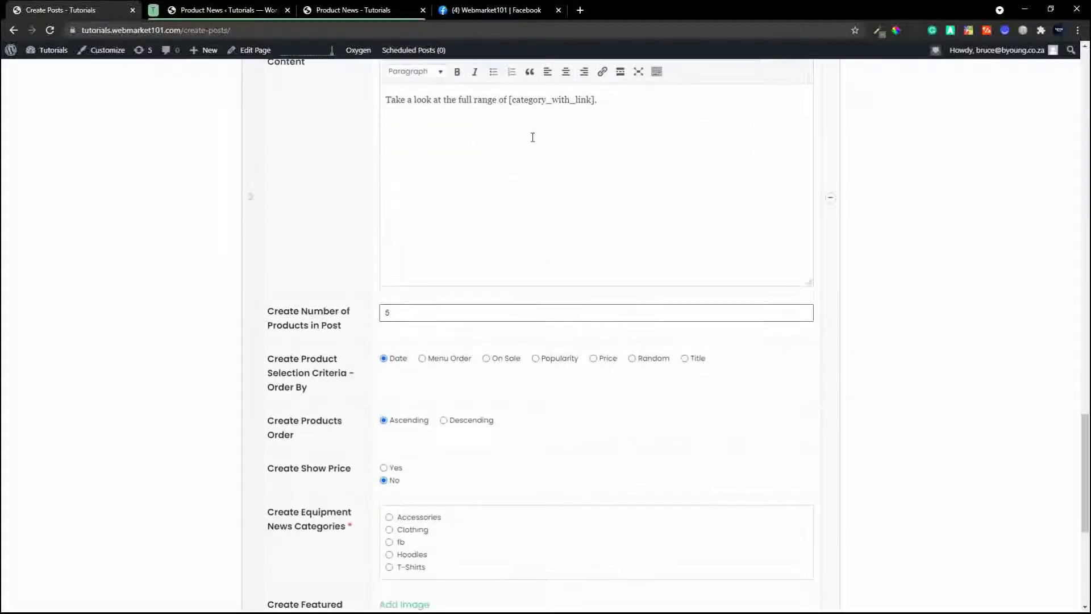
{"action": "scroll", "coordinate": [424, 317], "scroll_direction": "up", "scroll_amount": 1}
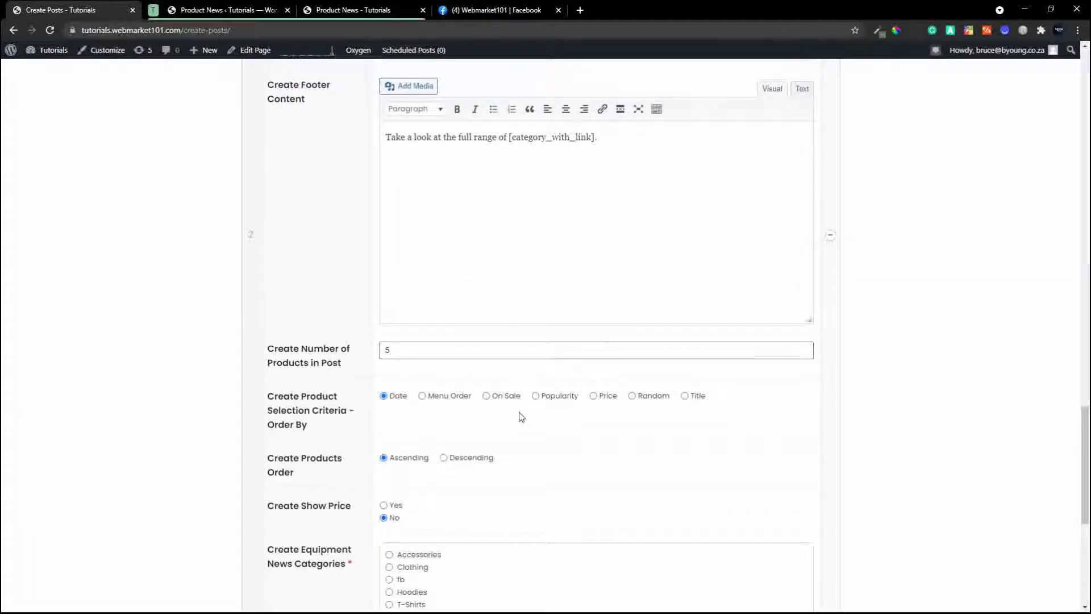
{"action": "left_click", "coordinate": [594, 396]}
{"action": "scroll", "coordinate": [508, 368], "scroll_direction": "down", "scroll_amount": 3}
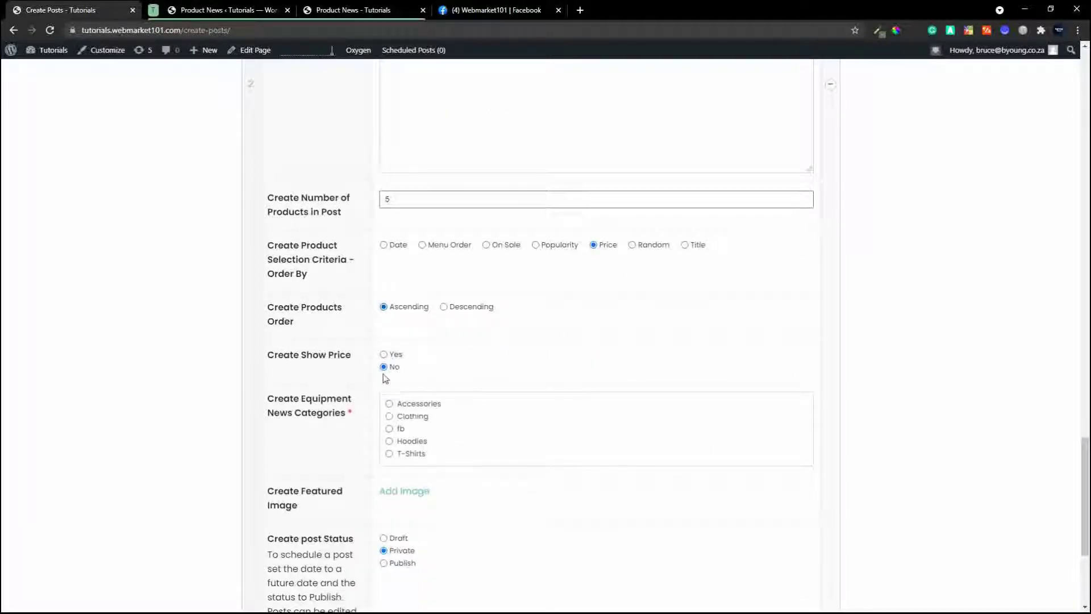
{"action": "left_click", "coordinate": [388, 356]}
- Assign the T-Shirts equipment news category and Publish status to the second post, and submit both posts
{"action": "scroll", "coordinate": [523, 384], "scroll_direction": "down", "scroll_amount": 3}
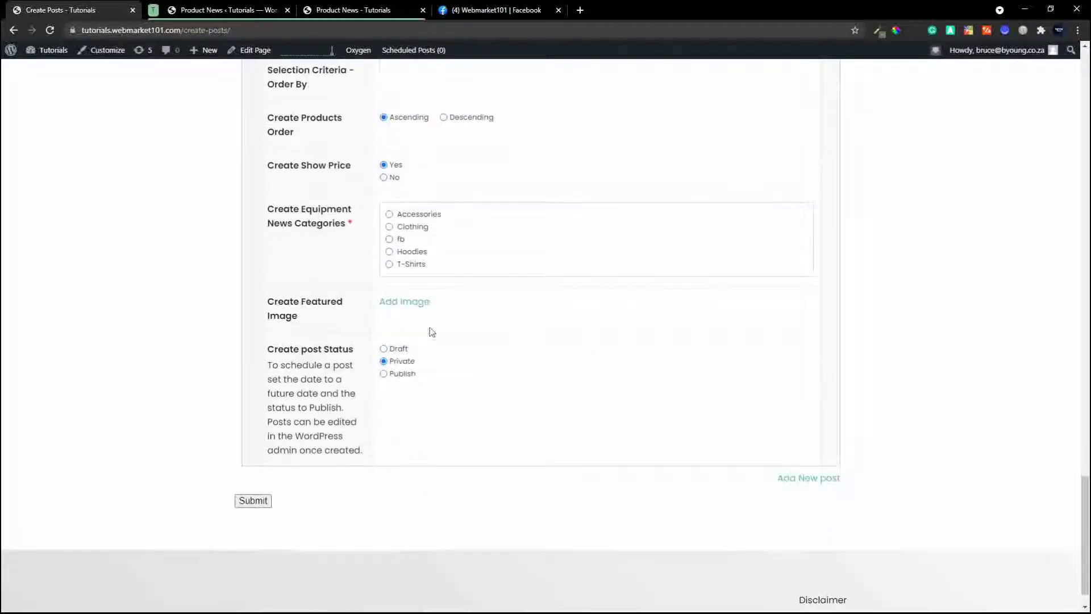
{"action": "left_click", "coordinate": [394, 376]}
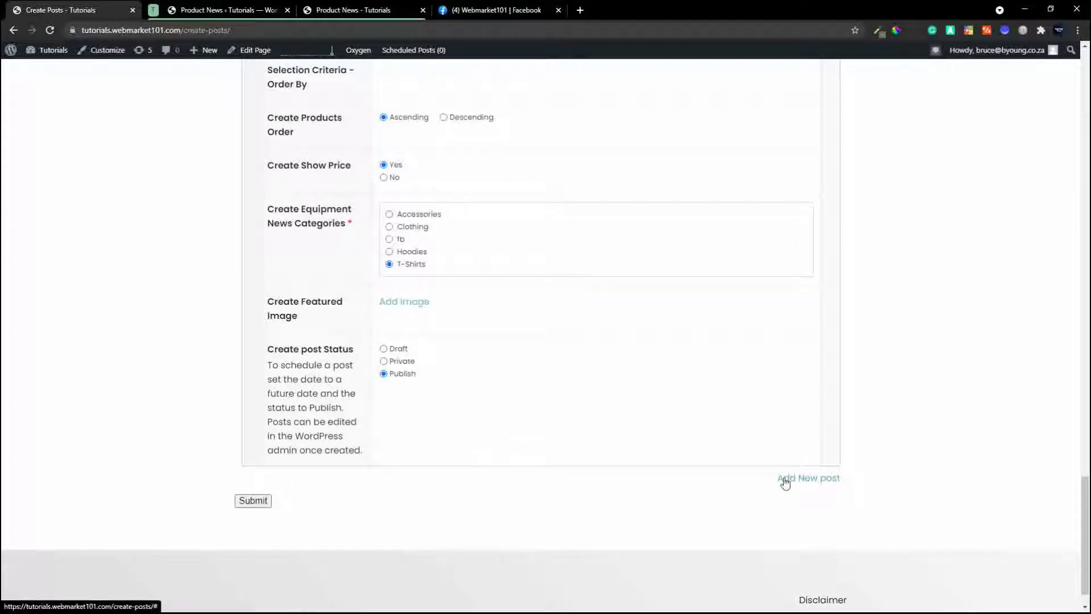
{"action": "left_click", "coordinate": [253, 500]}
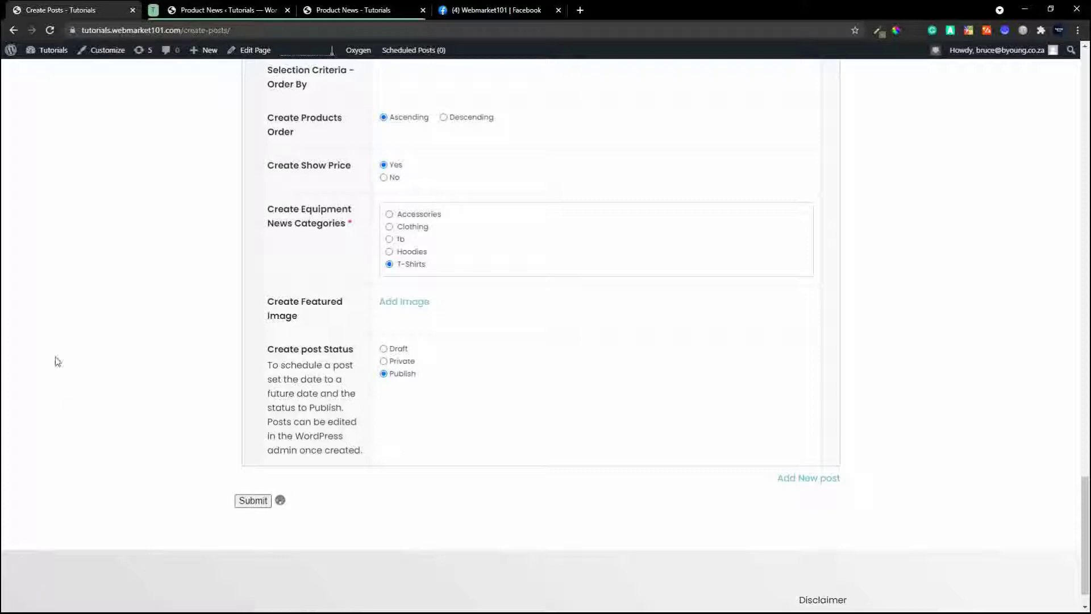
{"action": "scroll", "coordinate": [193, 332], "scroll_direction": "down", "scroll_amount": 10}
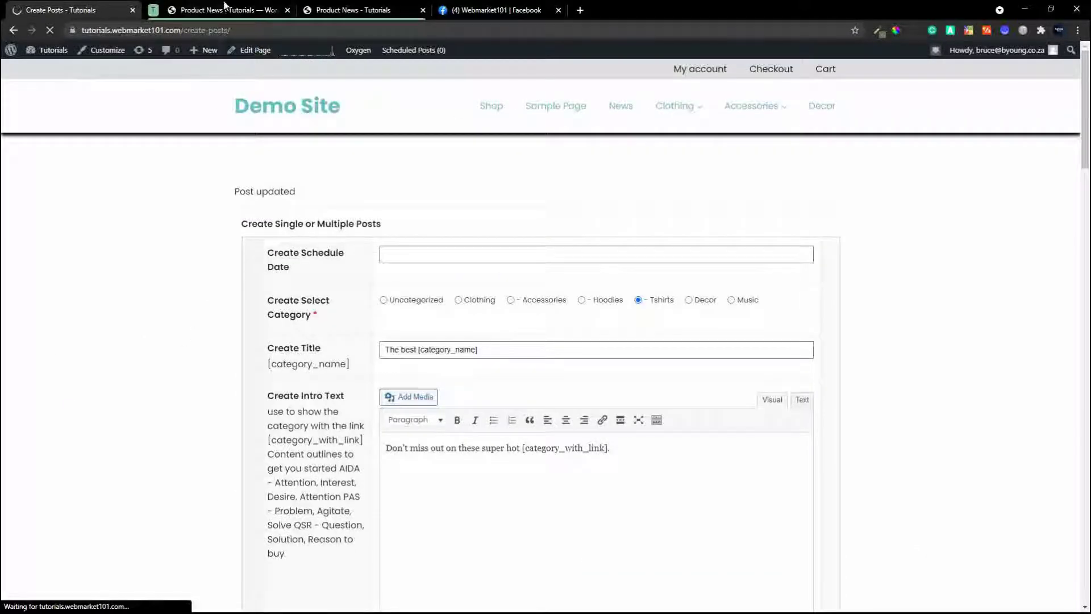
- Reload the Product News archive and examine the entries for the newly submitted Tshirts posts
{"action": "left_click", "coordinate": [312, 13]}
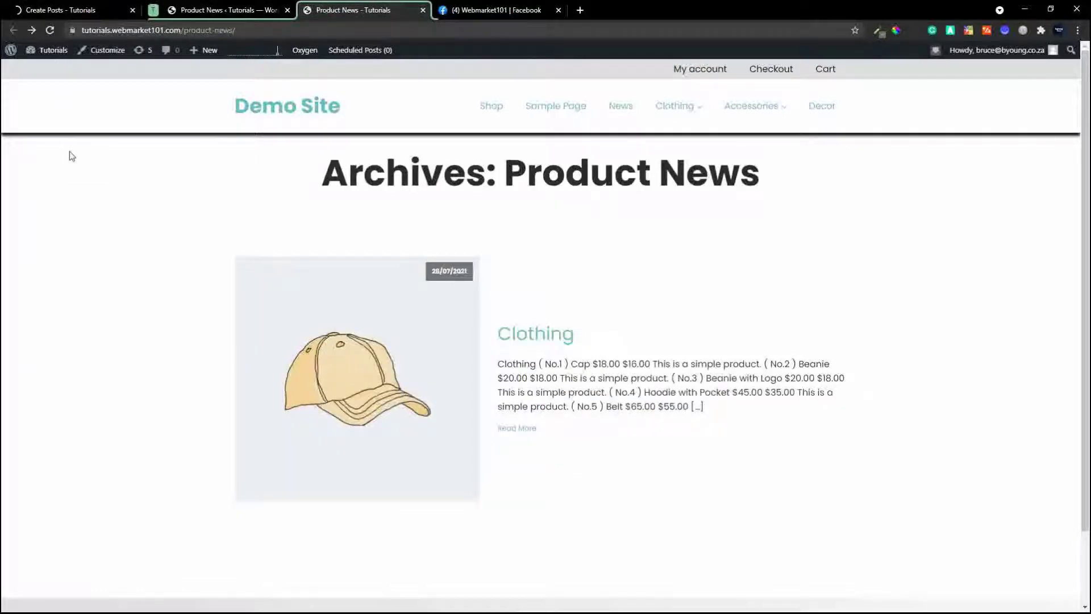
{"action": "key", "text": "F5"}
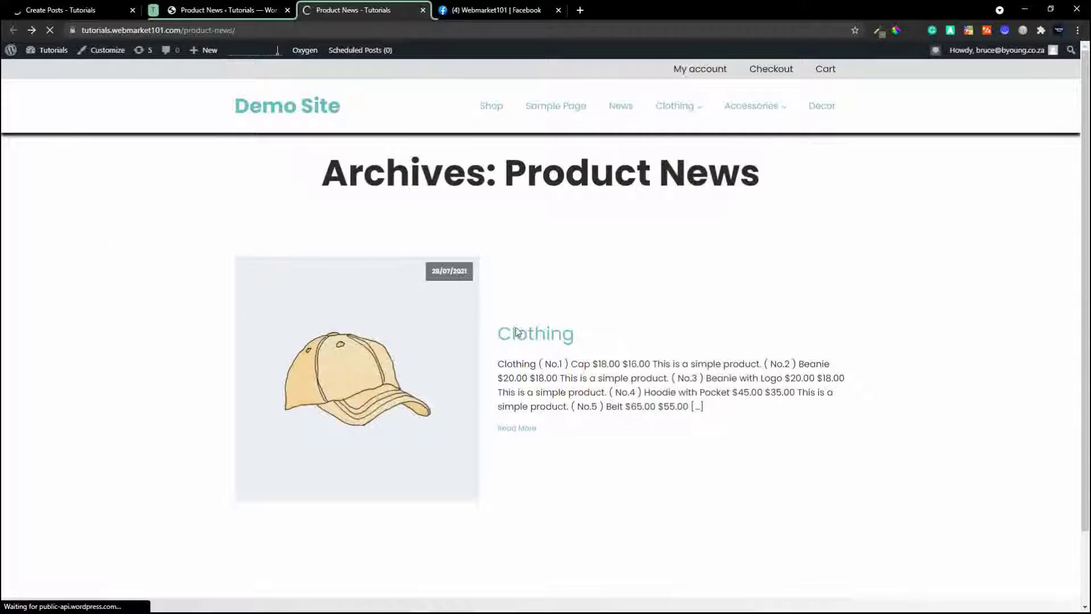
{"action": "scroll", "coordinate": [531, 346], "scroll_direction": "down", "scroll_amount": 6}
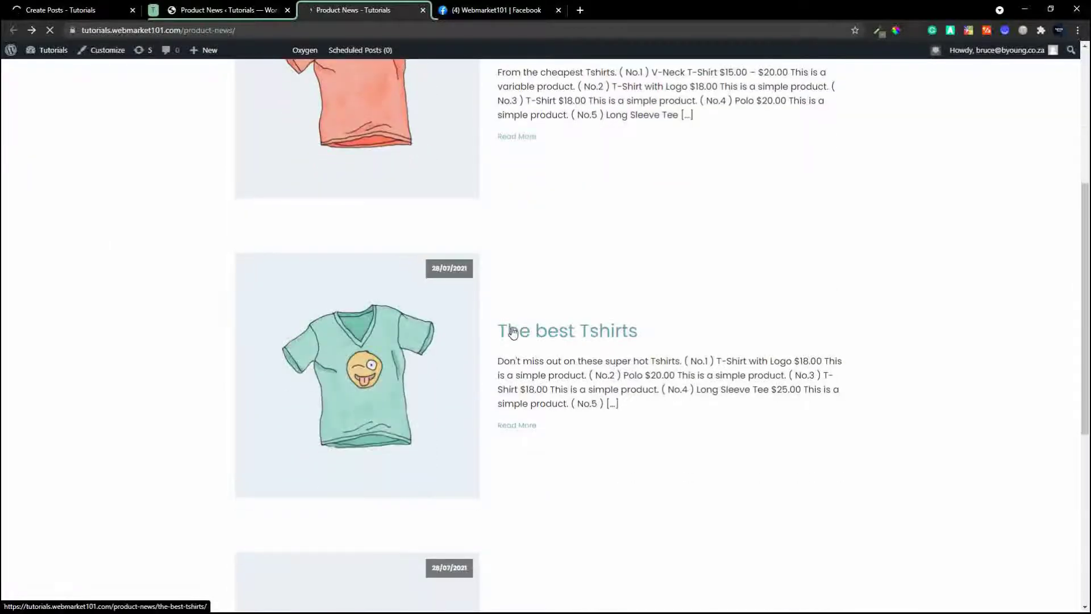
{"action": "scroll", "coordinate": [629, 341], "scroll_direction": "up", "scroll_amount": 3}
{"action": "scroll", "coordinate": [631, 345], "scroll_direction": "up", "scroll_amount": 2}
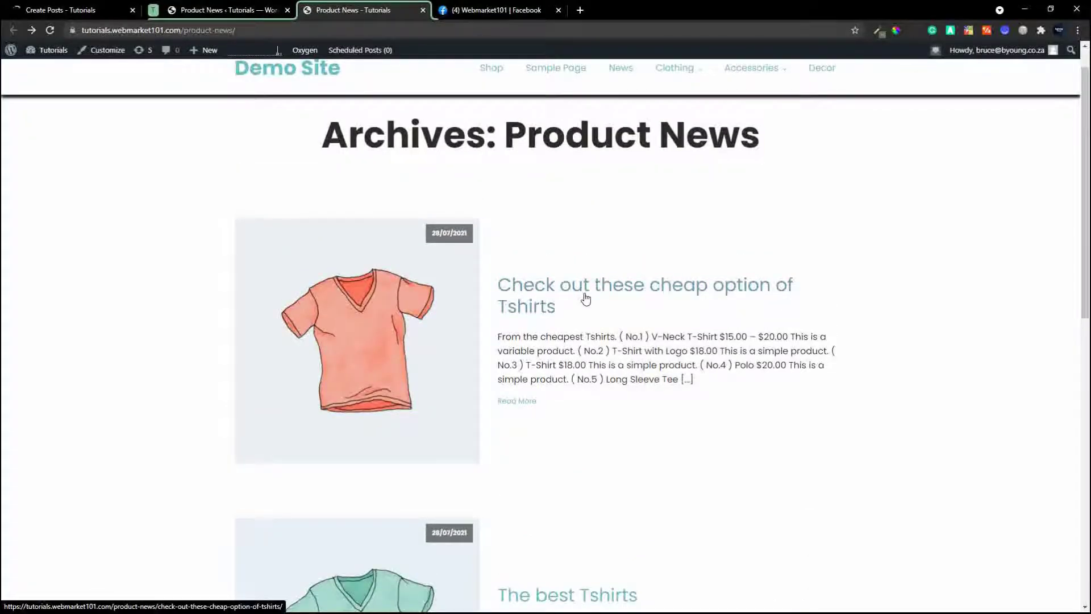
{"action": "scroll", "coordinate": [585, 298], "scroll_direction": "down", "scroll_amount": 2}
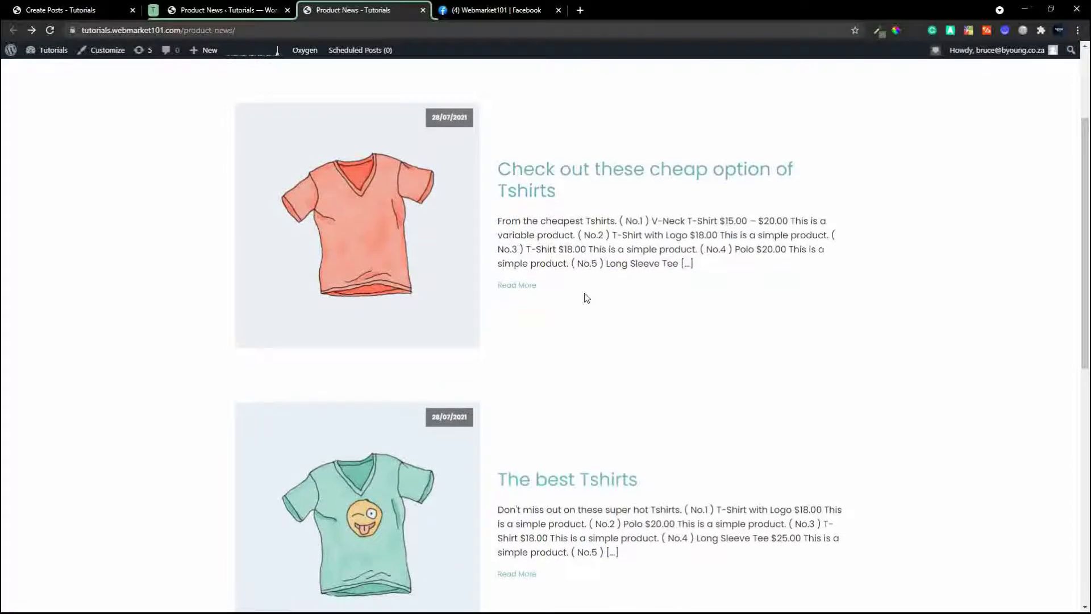
{"action": "scroll", "coordinate": [586, 296], "scroll_direction": "down", "scroll_amount": 2}
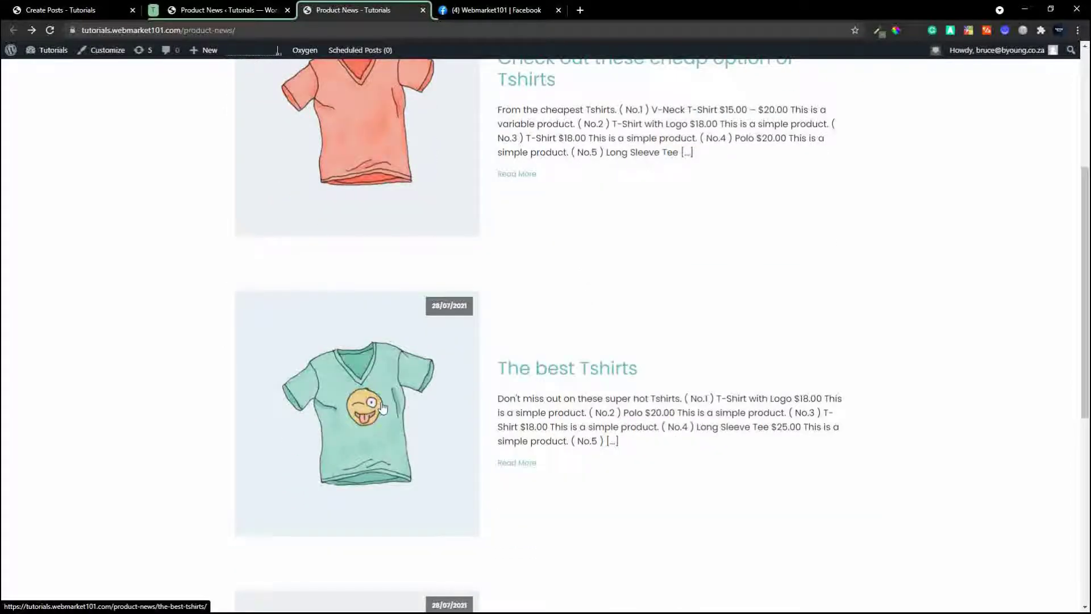
- Open "The best Tshirts" post, examine its intro text and product list, and return to the archive
{"action": "left_click", "coordinate": [579, 365]}
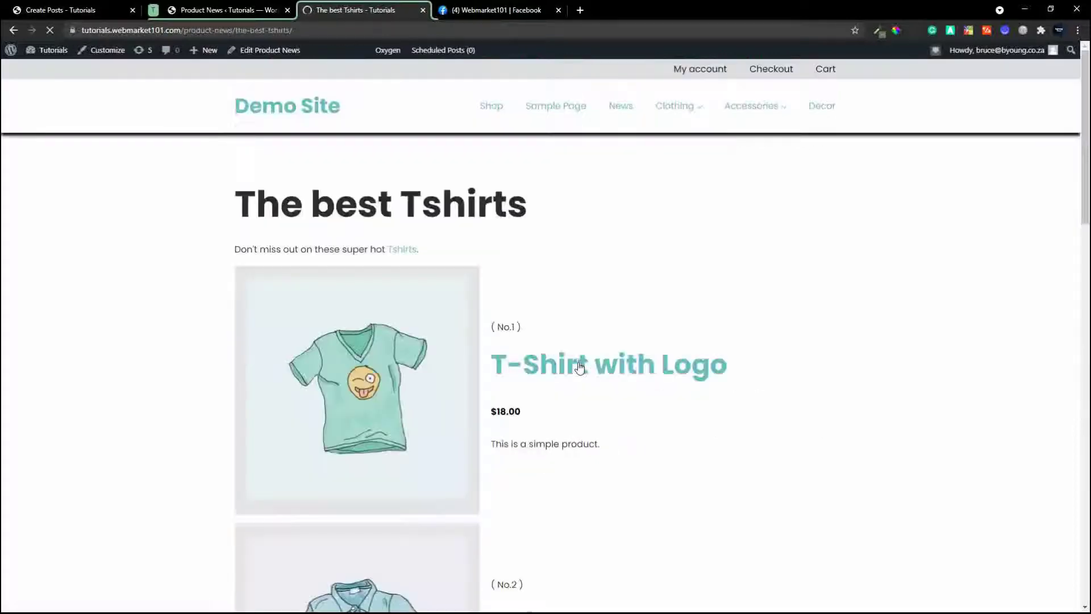
{"action": "scroll", "coordinate": [578, 366], "scroll_direction": "down", "scroll_amount": 1}
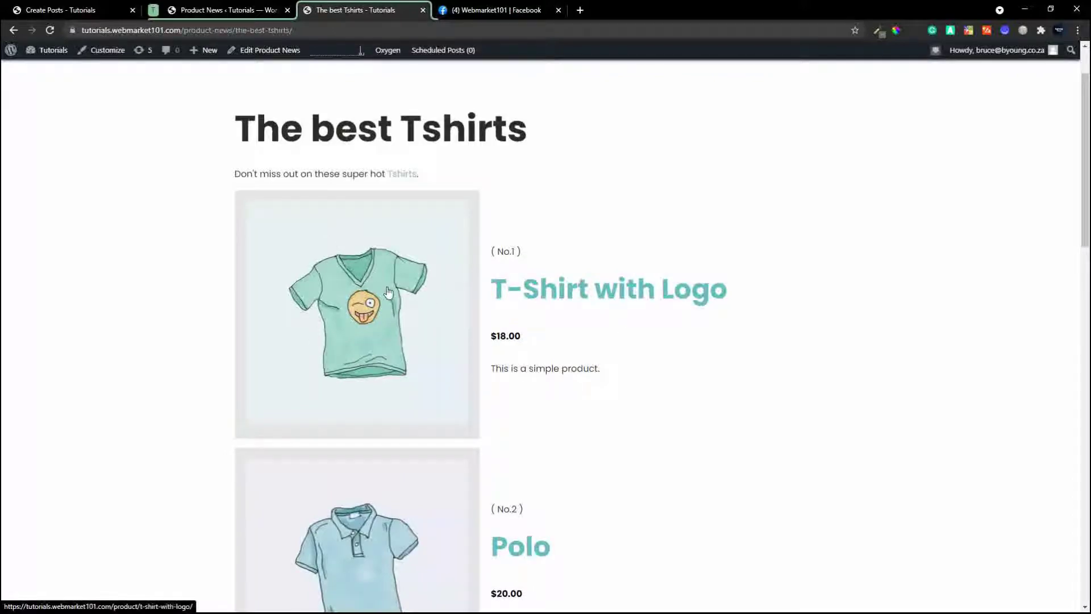
{"action": "scroll", "coordinate": [386, 293], "scroll_direction": "down", "scroll_amount": 6}
{"action": "scroll", "coordinate": [388, 293], "scroll_direction": "down", "scroll_amount": 10}
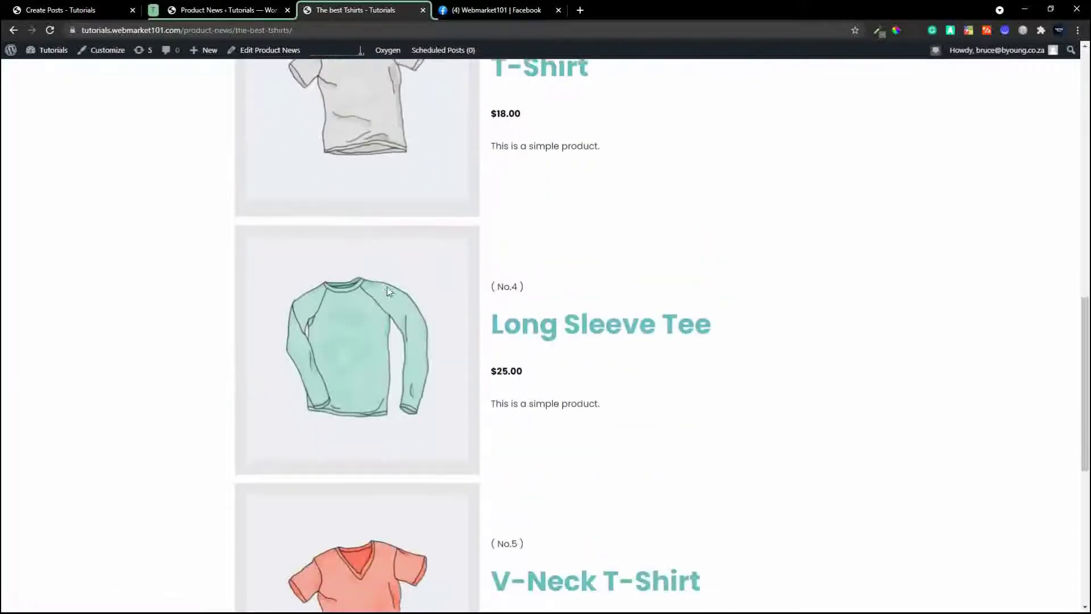
{"action": "scroll", "coordinate": [388, 293], "scroll_direction": "up", "scroll_amount": 20}
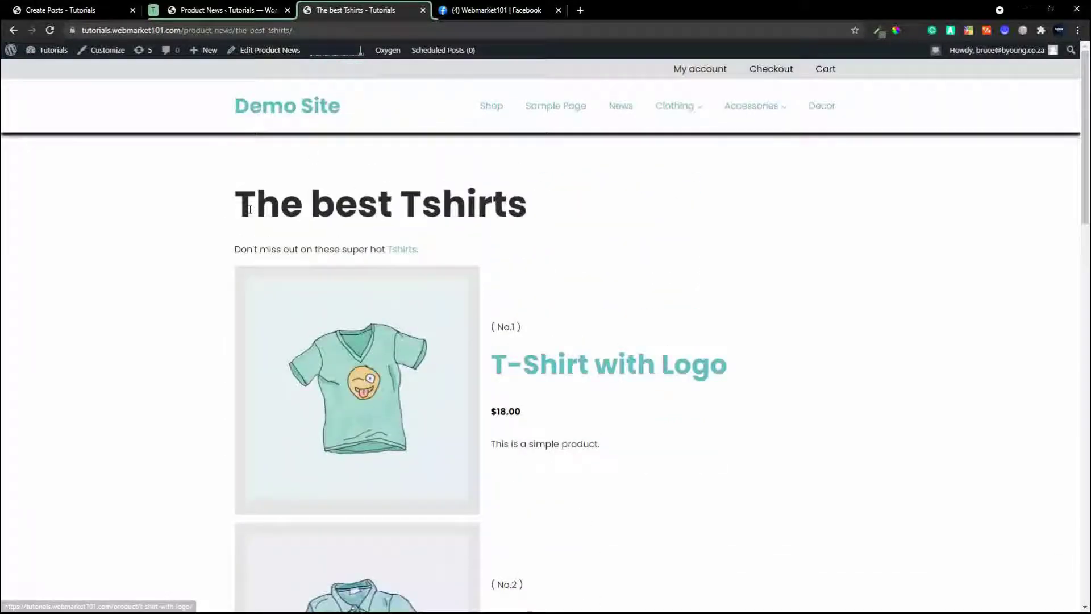
{"action": "left_click_drag", "start_coordinate": [245, 249], "coordinate": [432, 255]}
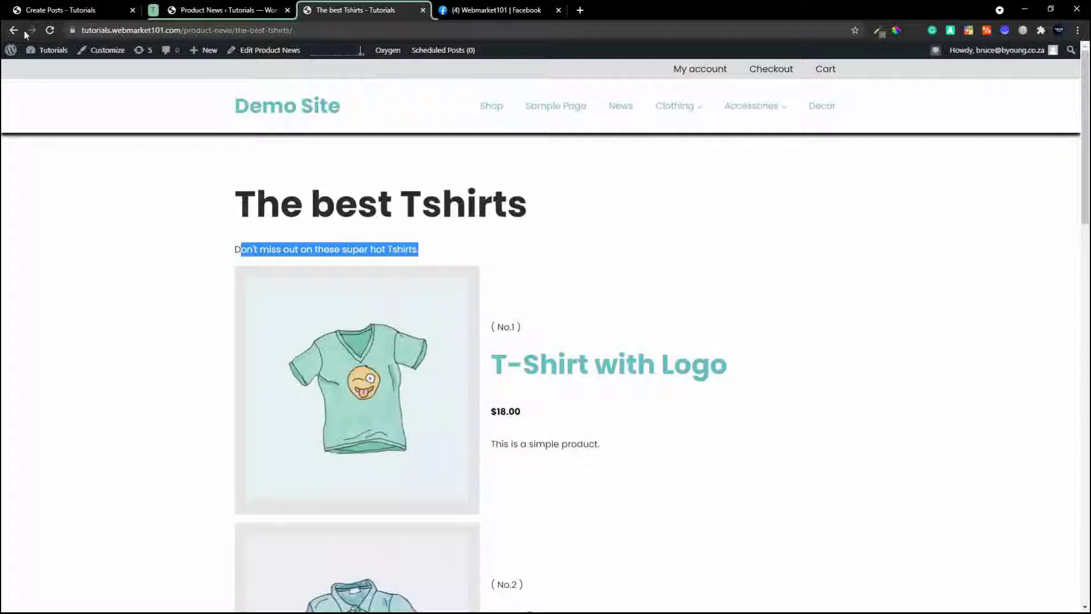
{"action": "left_click", "coordinate": [15, 34]}
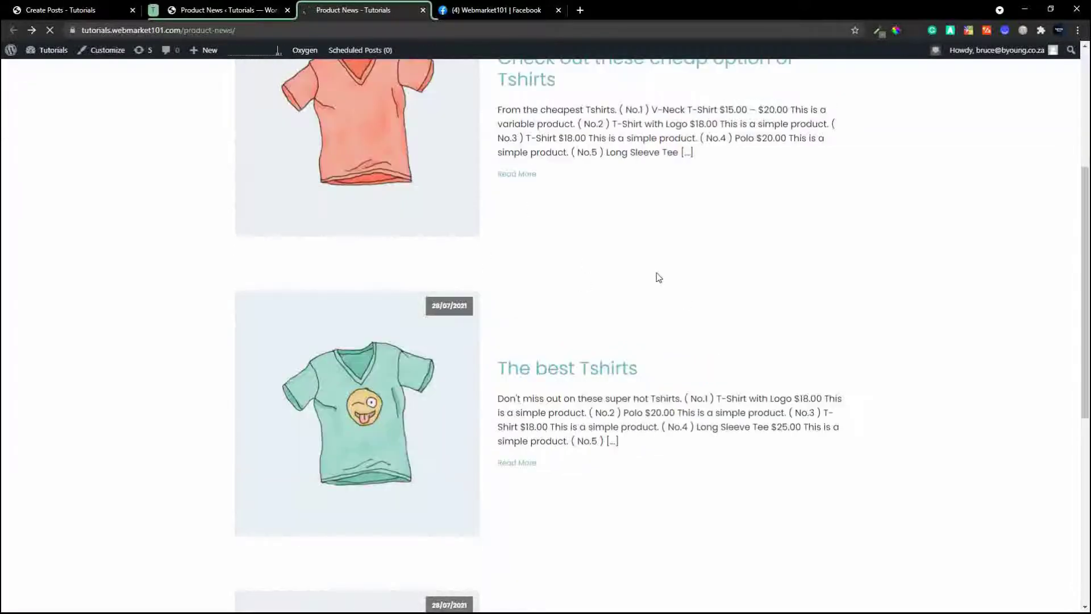
- Open the "Check out these cheap option of Tshirts" post and examine its product order, prices and footer text
{"action": "scroll", "coordinate": [657, 273], "scroll_direction": "up", "scroll_amount": 3}
{"action": "left_click", "coordinate": [589, 216]}
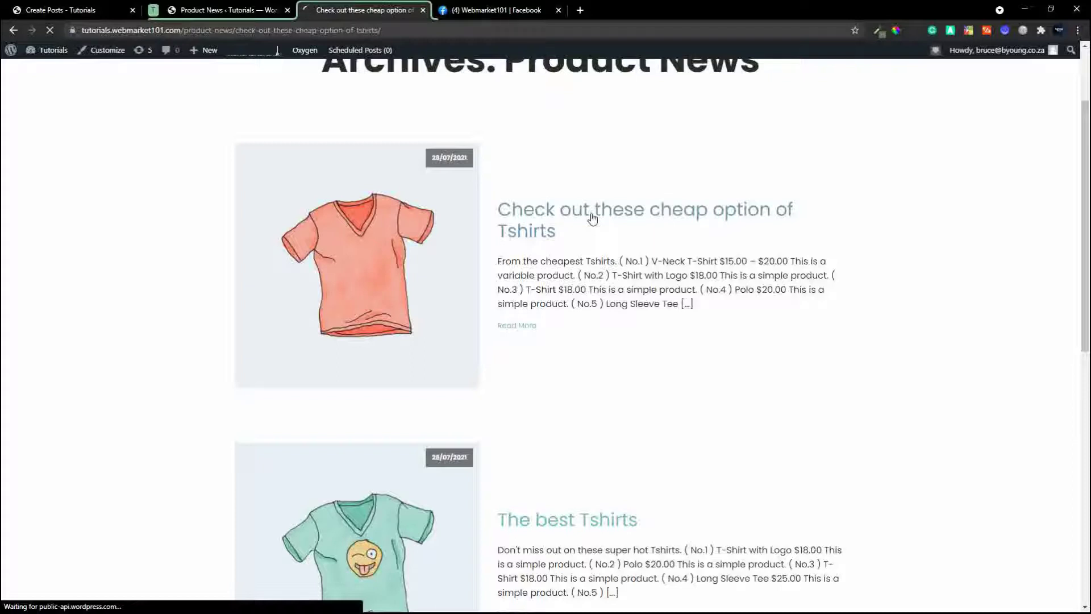
{"action": "scroll", "coordinate": [777, 309], "scroll_direction": "down", "scroll_amount": 5}
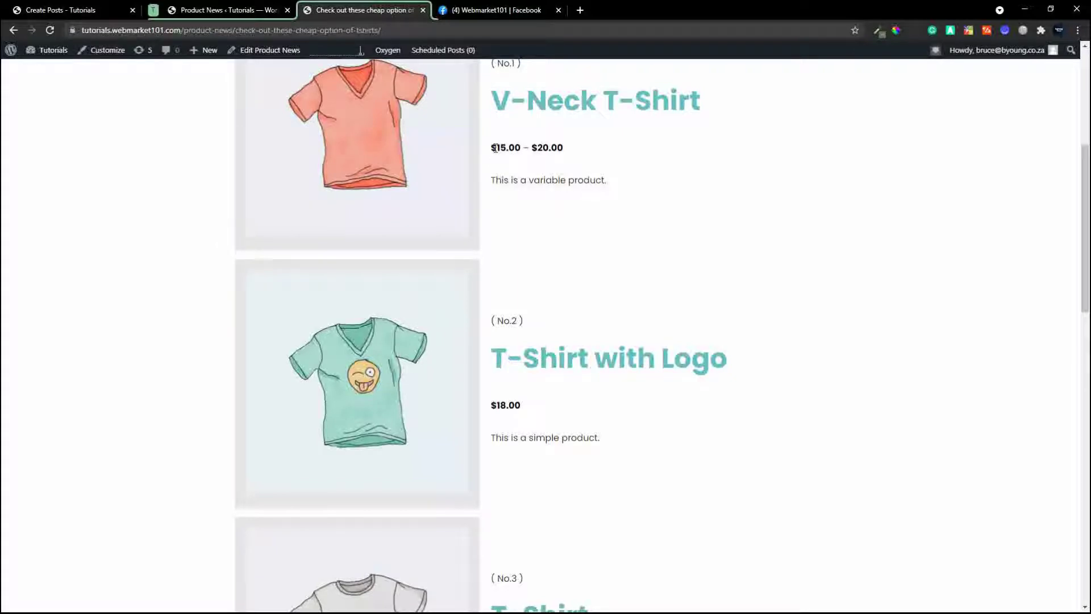
{"action": "scroll", "coordinate": [556, 342], "scroll_direction": "down", "scroll_amount": 7}
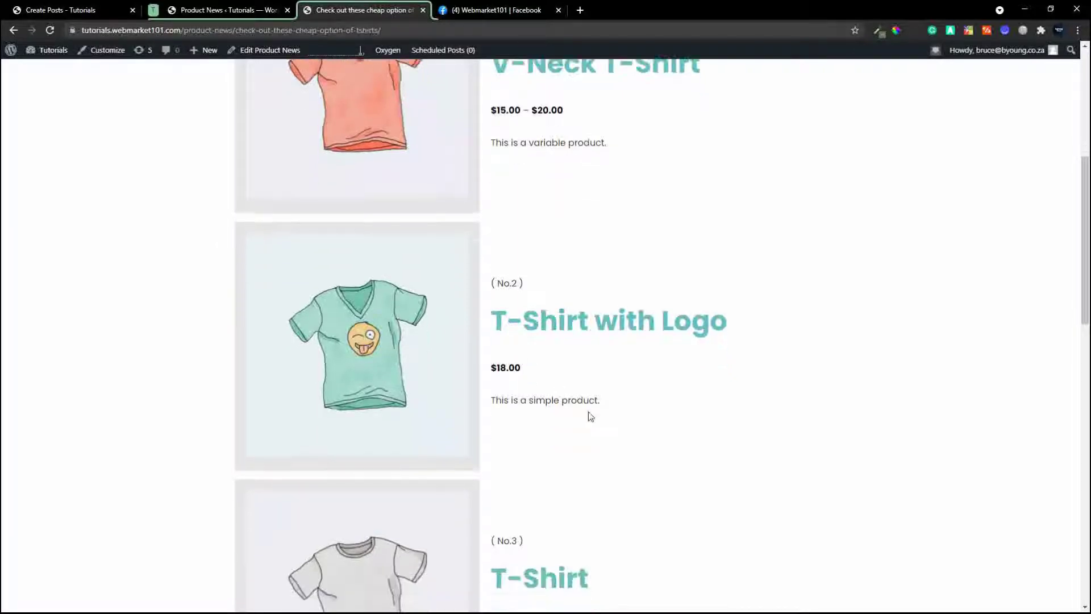
{"action": "scroll", "coordinate": [564, 352], "scroll_direction": "down", "scroll_amount": 7}
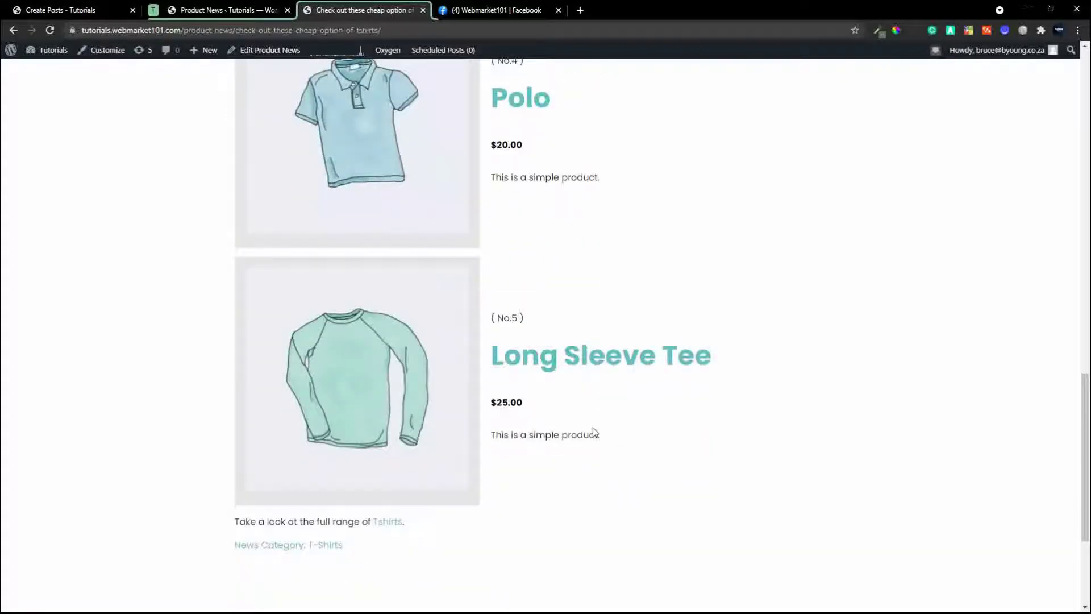
{"action": "scroll", "coordinate": [592, 427], "scroll_direction": "up", "scroll_amount": 20}
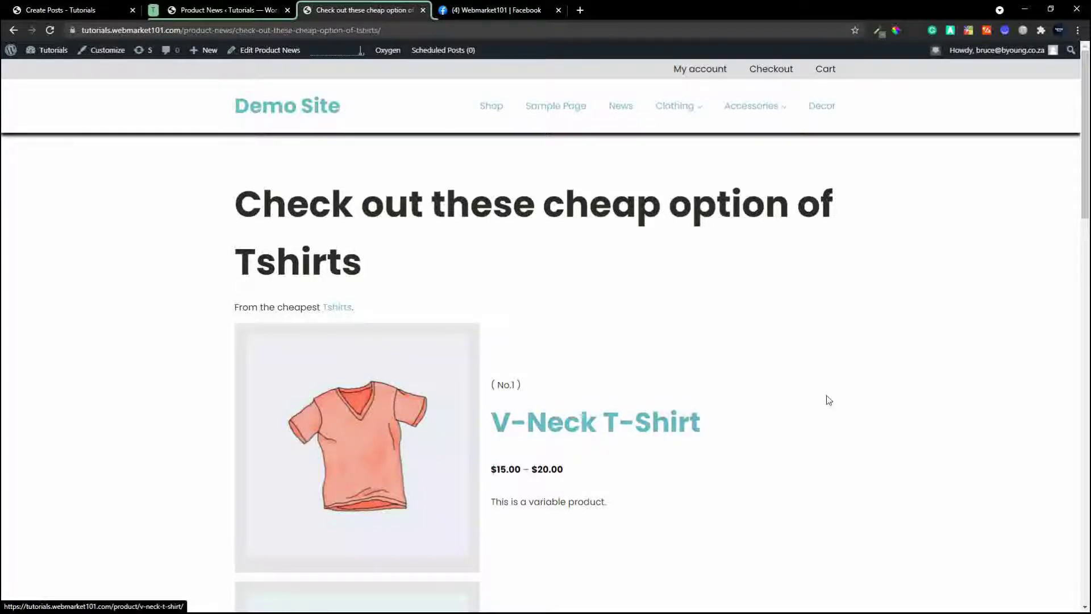
- Examine the V-Neck T-Shirt's description and the remaining products in the post, and return to the Product News archive
{"action": "scroll", "coordinate": [828, 397], "scroll_direction": "down", "scroll_amount": 2}
{"action": "scroll", "coordinate": [830, 399], "scroll_direction": "down", "scroll_amount": 2}
{"action": "left_click_drag", "start_coordinate": [506, 253], "coordinate": [614, 246]}
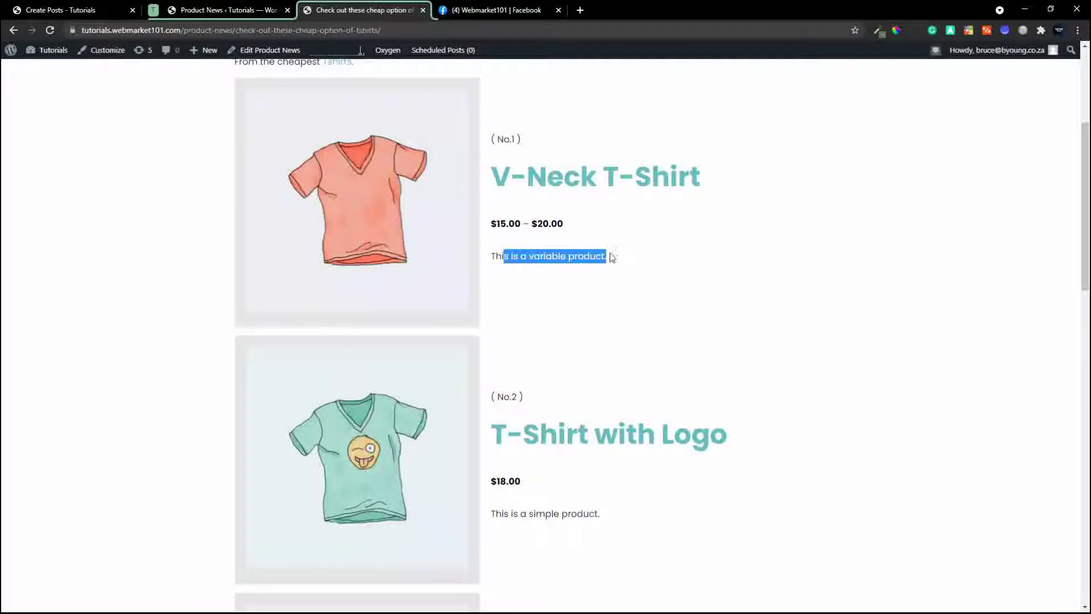
{"action": "left_click", "coordinate": [610, 257]}
{"action": "scroll", "coordinate": [610, 257], "scroll_direction": "down", "scroll_amount": 15}
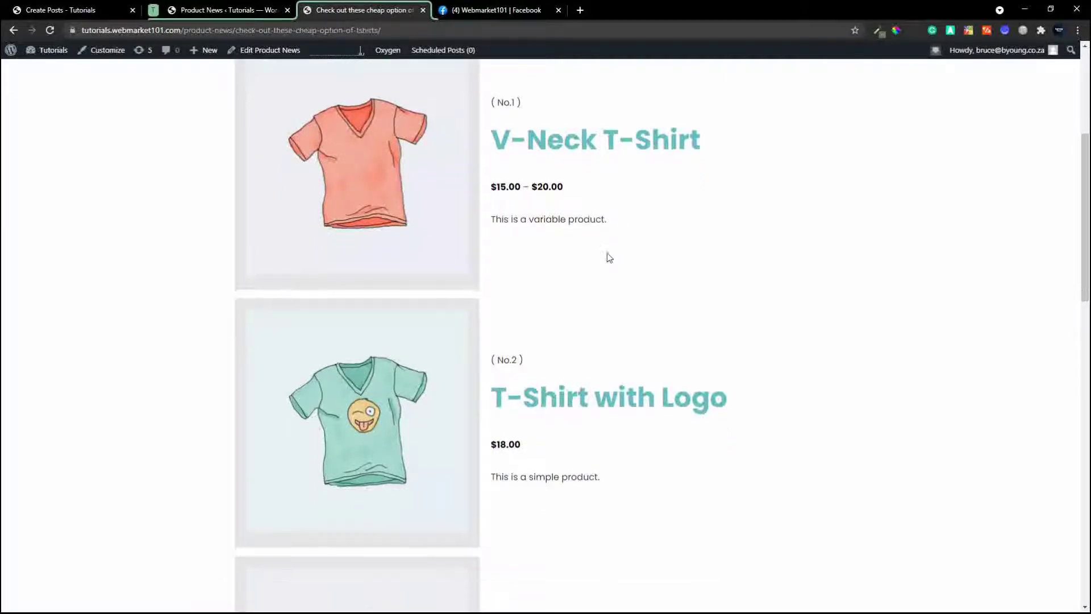
{"action": "scroll", "coordinate": [610, 257], "scroll_direction": "up", "scroll_amount": 15}
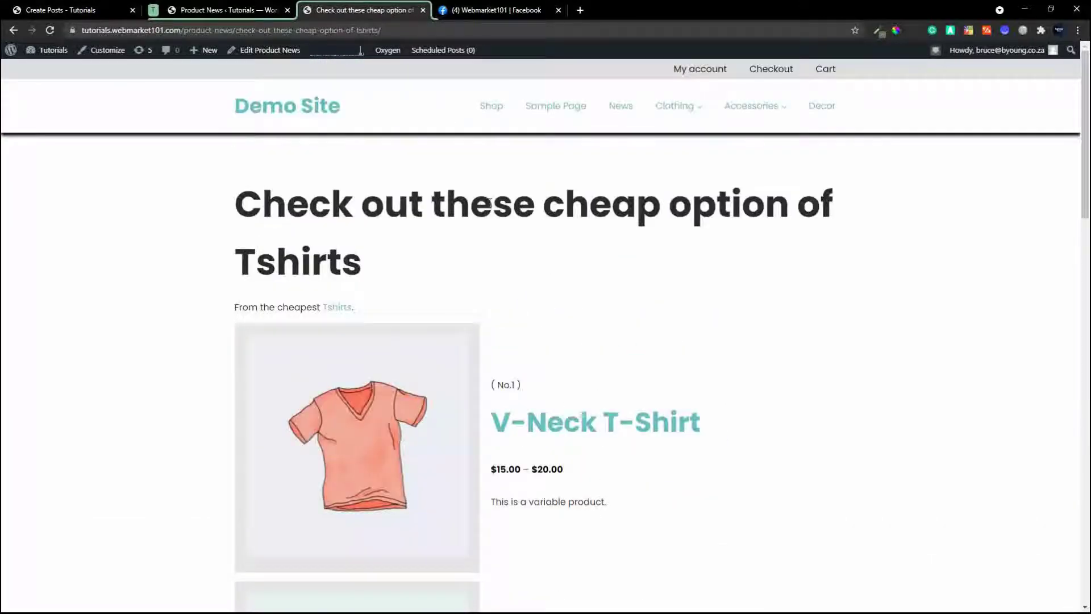
{"action": "left_click", "coordinate": [14, 31]}
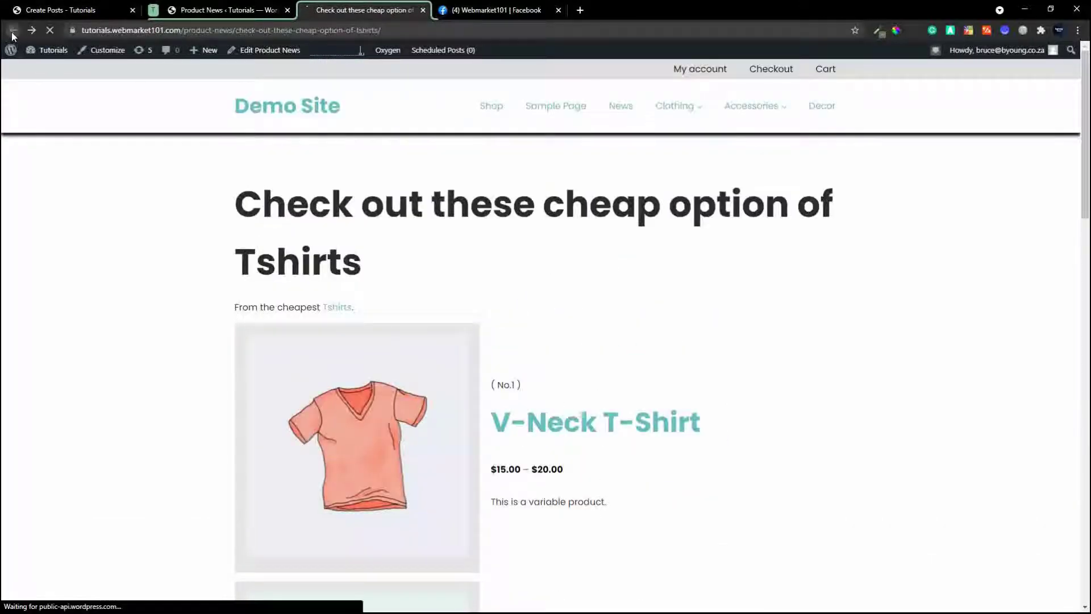
- Switch to the Webmarket101 Facebook page, reload it, and examine the product news posts shared from WordPress
{"action": "left_click", "coordinate": [487, 12]}
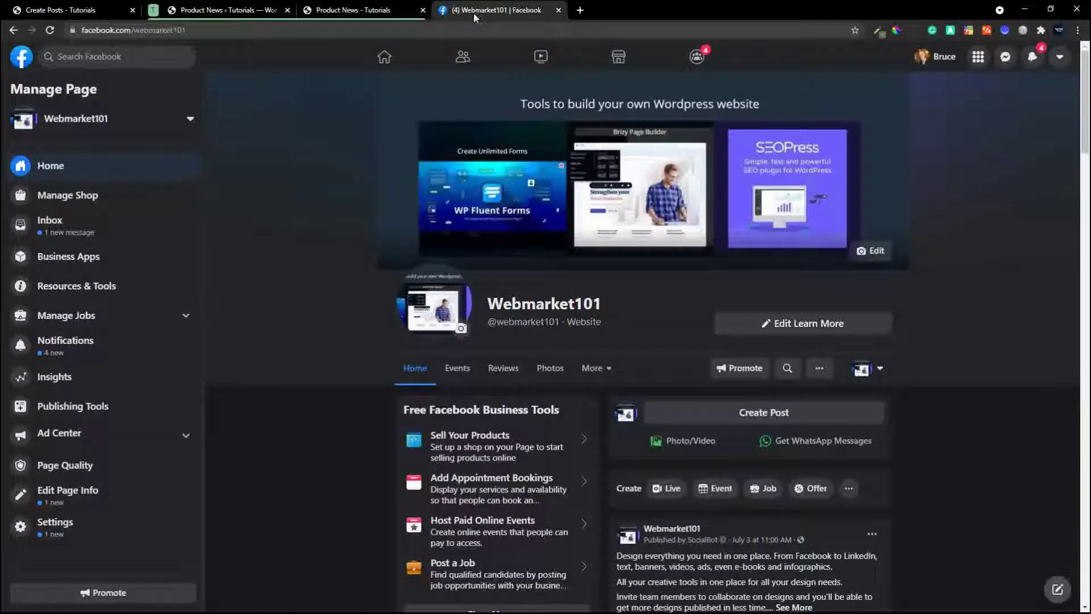
{"action": "left_click", "coordinate": [50, 31]}
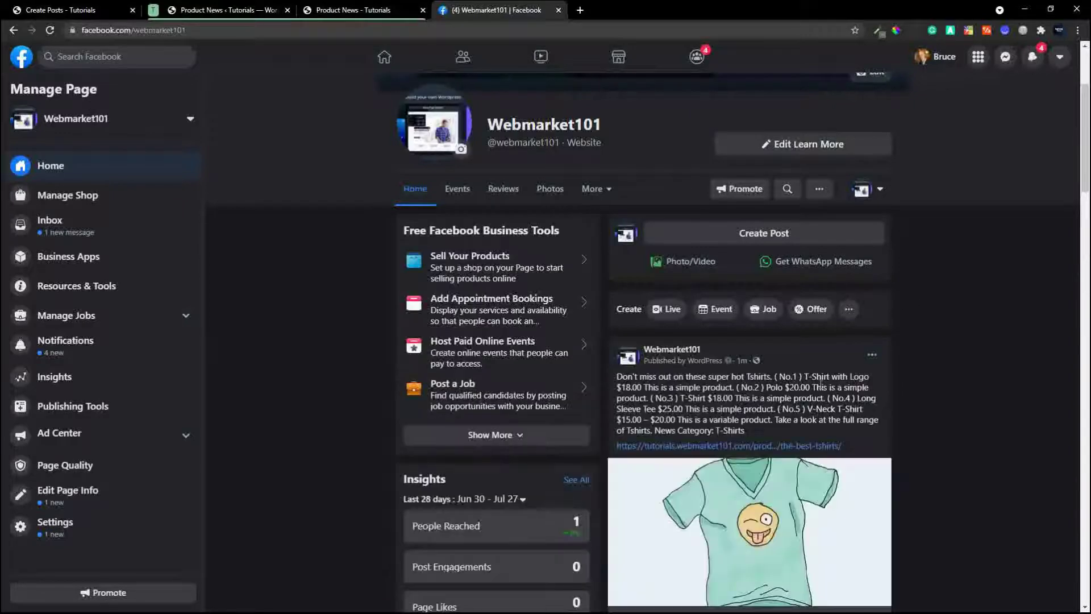
{"action": "scroll", "coordinate": [812, 375], "scroll_direction": "down", "scroll_amount": 10}
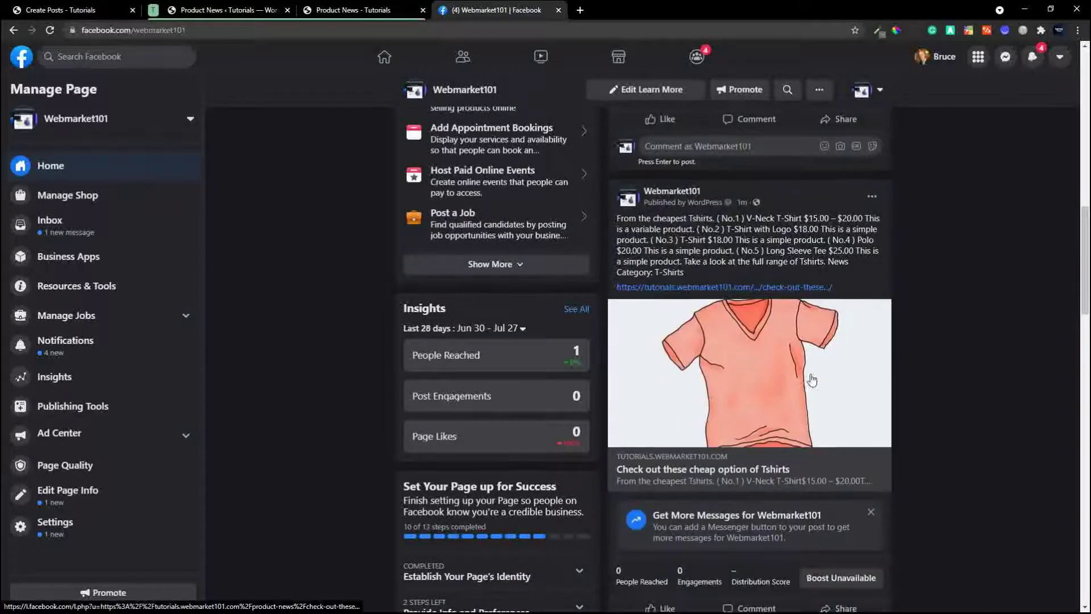
{"action": "scroll", "coordinate": [812, 380], "scroll_direction": "down", "scroll_amount": 7}
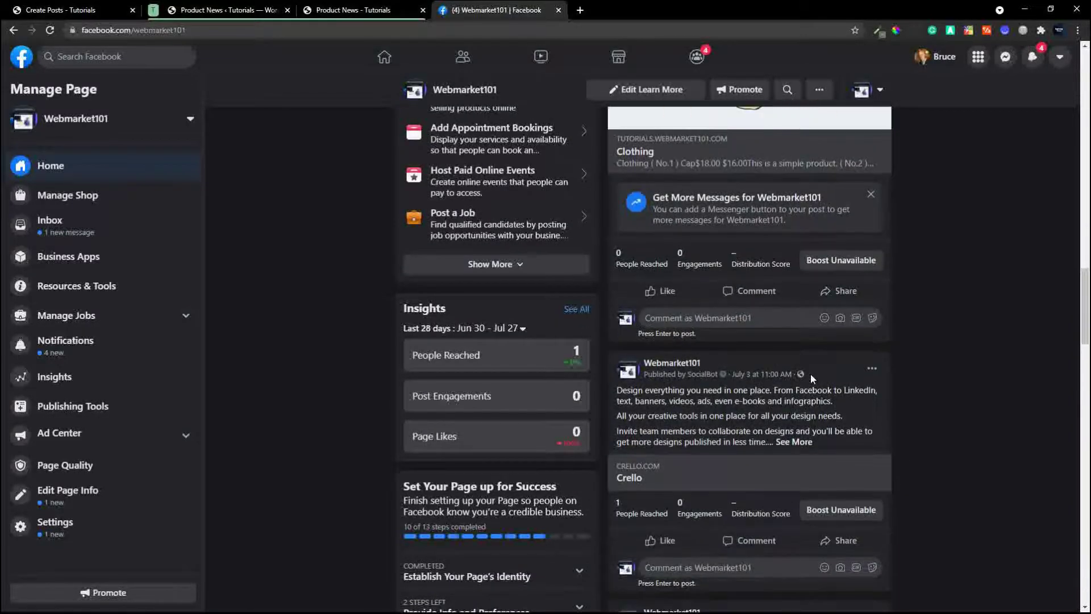
{"action": "scroll", "coordinate": [811, 379], "scroll_direction": "up", "scroll_amount": 3}
{"action": "scroll", "coordinate": [811, 378], "scroll_direction": "down", "scroll_amount": 2}
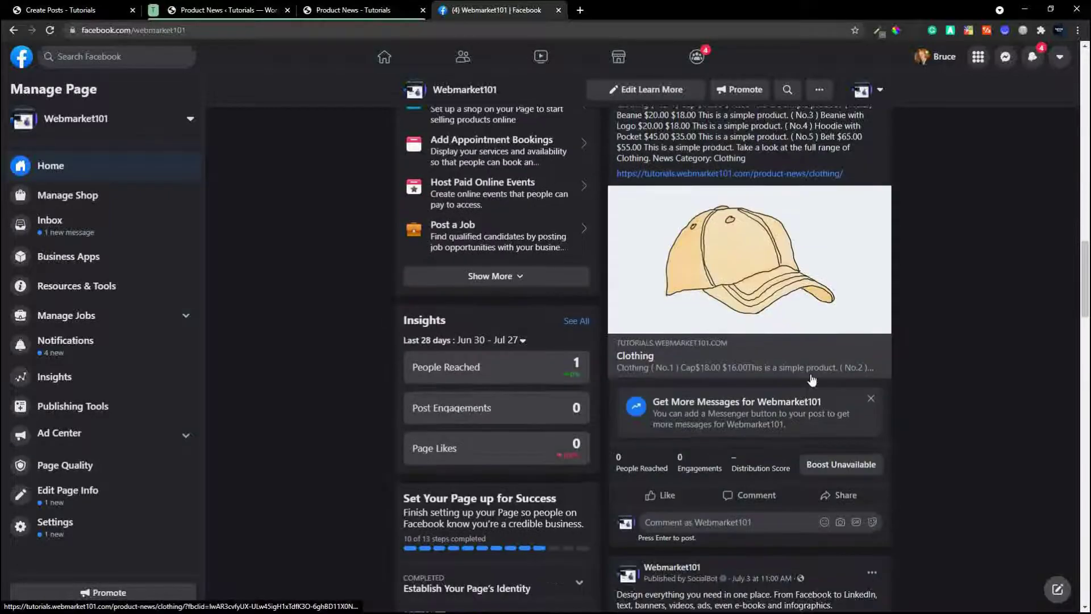
{"action": "scroll", "coordinate": [812, 376], "scroll_direction": "up", "scroll_amount": 4}
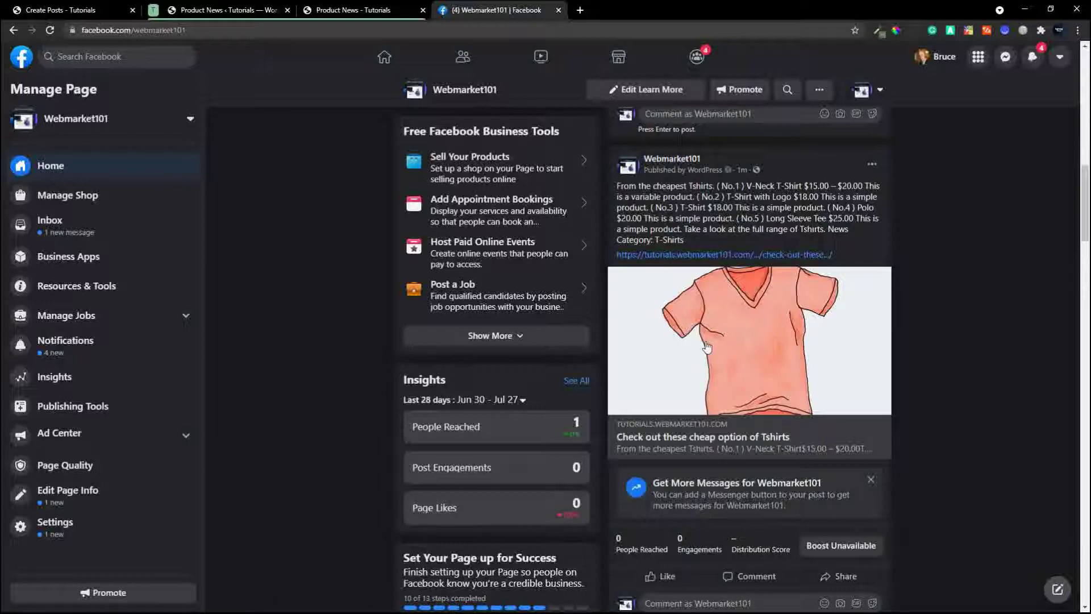
{"action": "scroll", "coordinate": [707, 348], "scroll_direction": "up", "scroll_amount": 2}
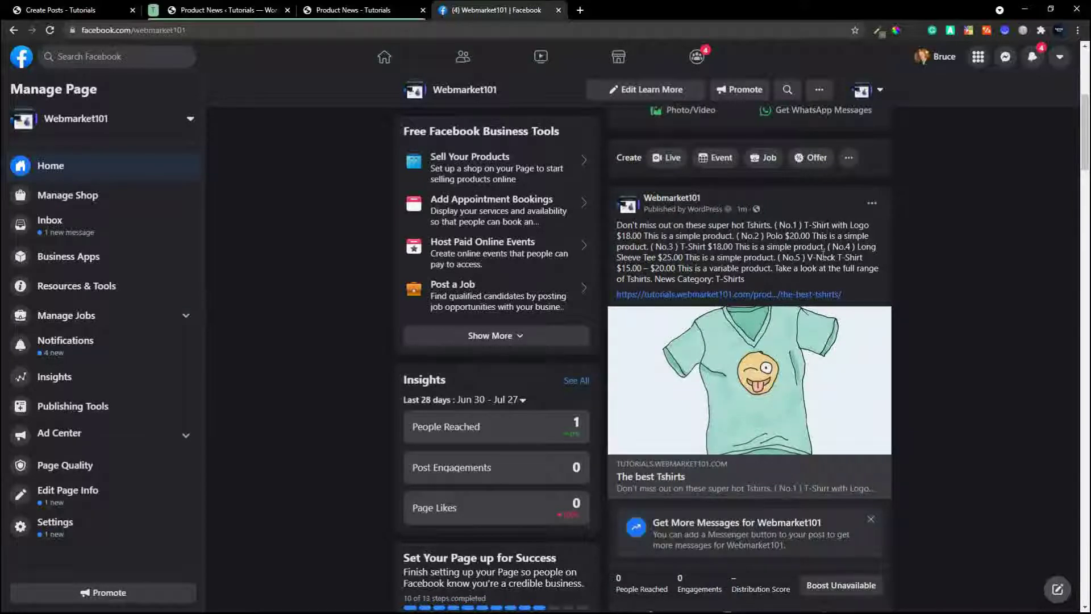
- Open "The best Tshirts" article from its Facebook post and examine the linked page
{"action": "left_click", "coordinate": [741, 354]}
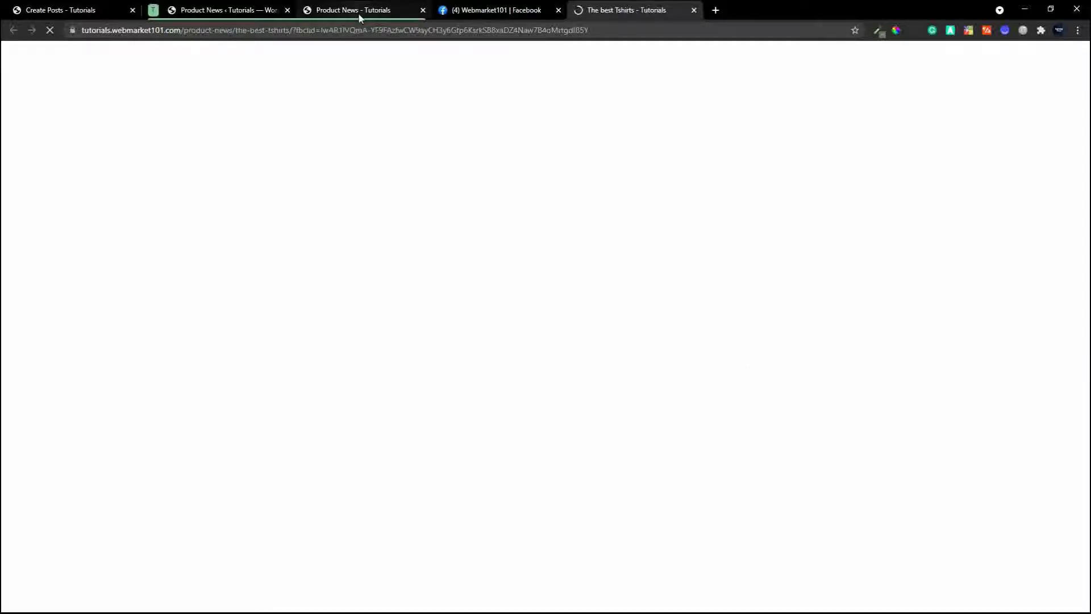
{"action": "scroll", "coordinate": [791, 283], "scroll_direction": "down", "scroll_amount": 12}
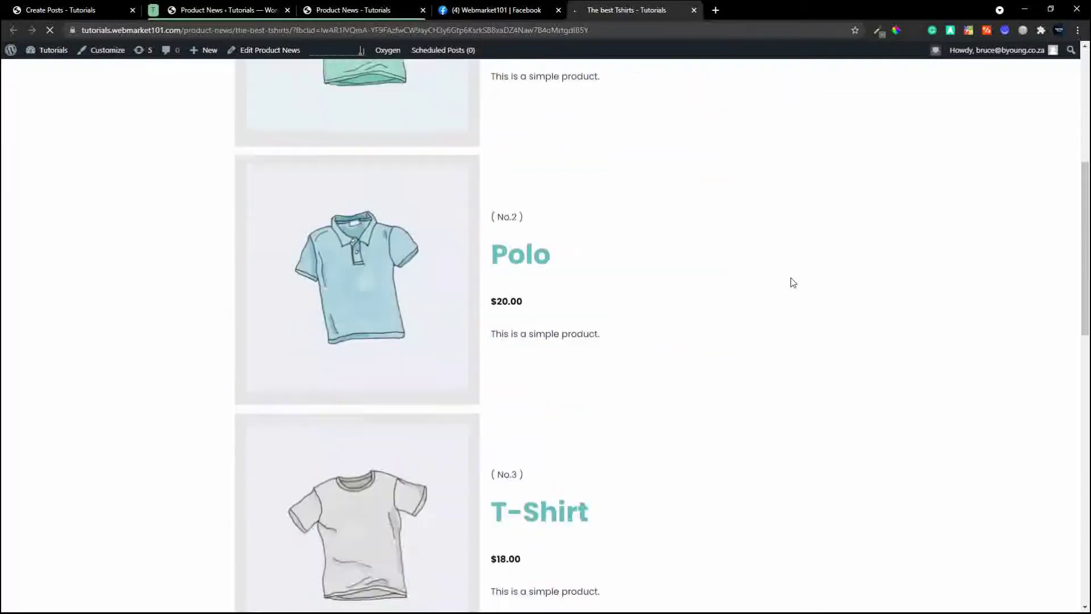
{"action": "scroll", "coordinate": [792, 281], "scroll_direction": "up", "scroll_amount": 12}
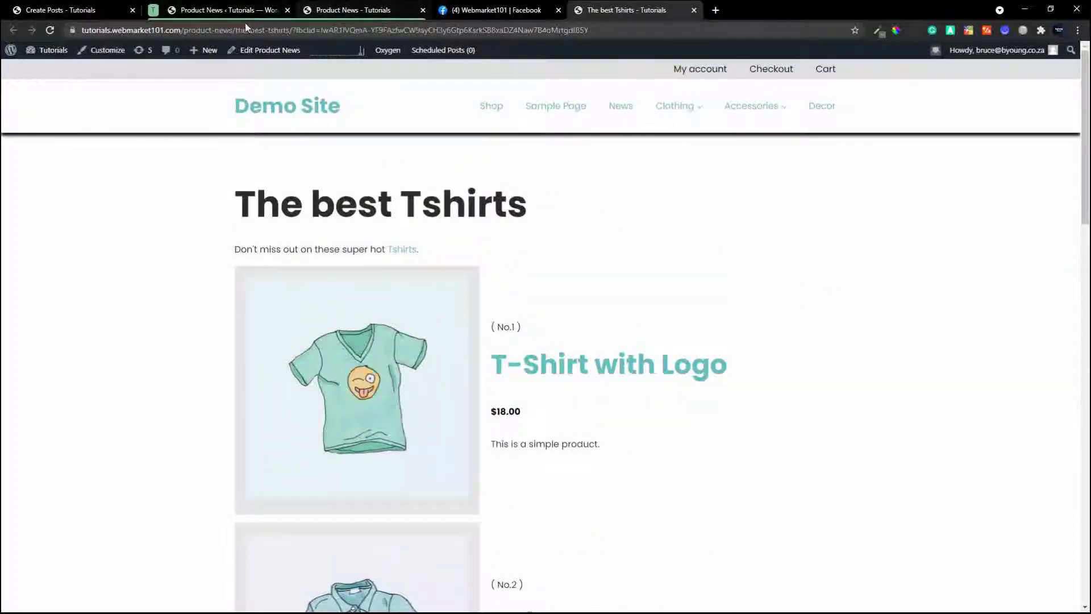
- Reload the Product News list in the WordPress admin and examine the posts' publishing status
{"action": "left_click", "coordinate": [217, 12]}
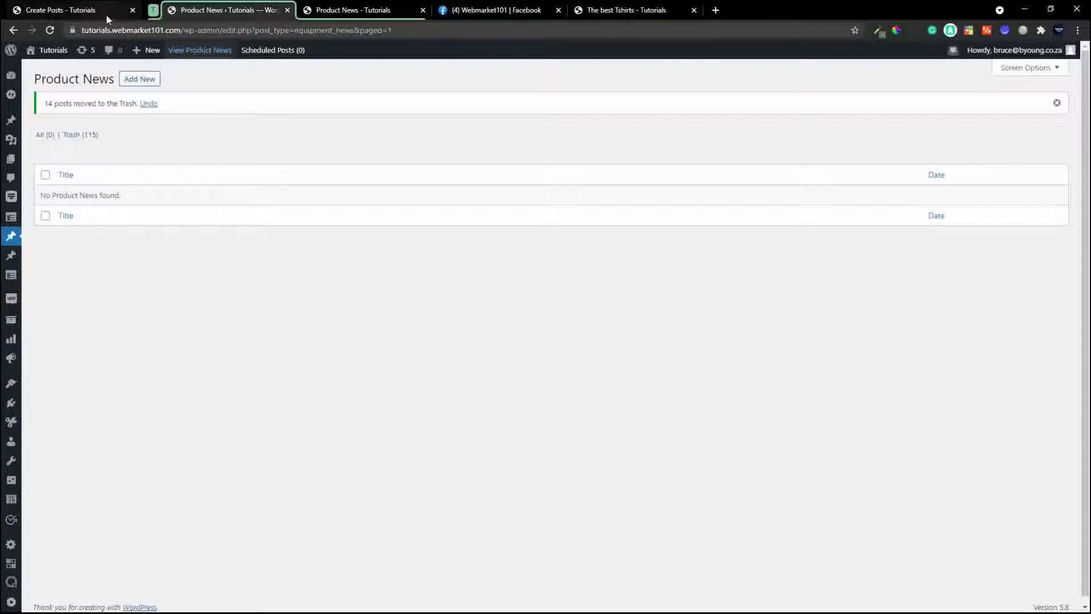
{"action": "left_click", "coordinate": [50, 30]}
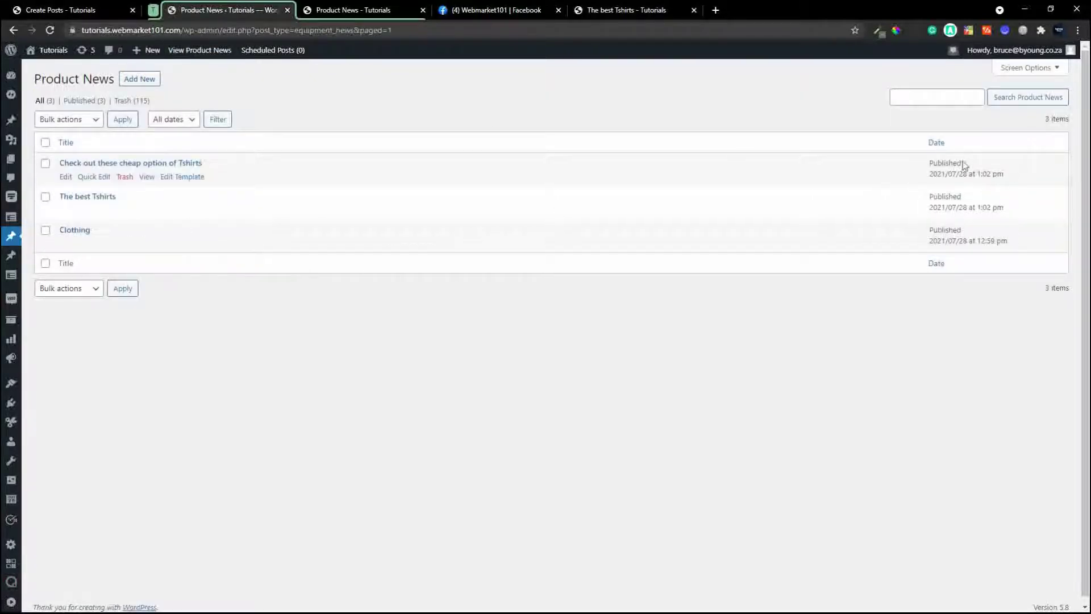
{"action": "left_click", "coordinate": [72, 10]}
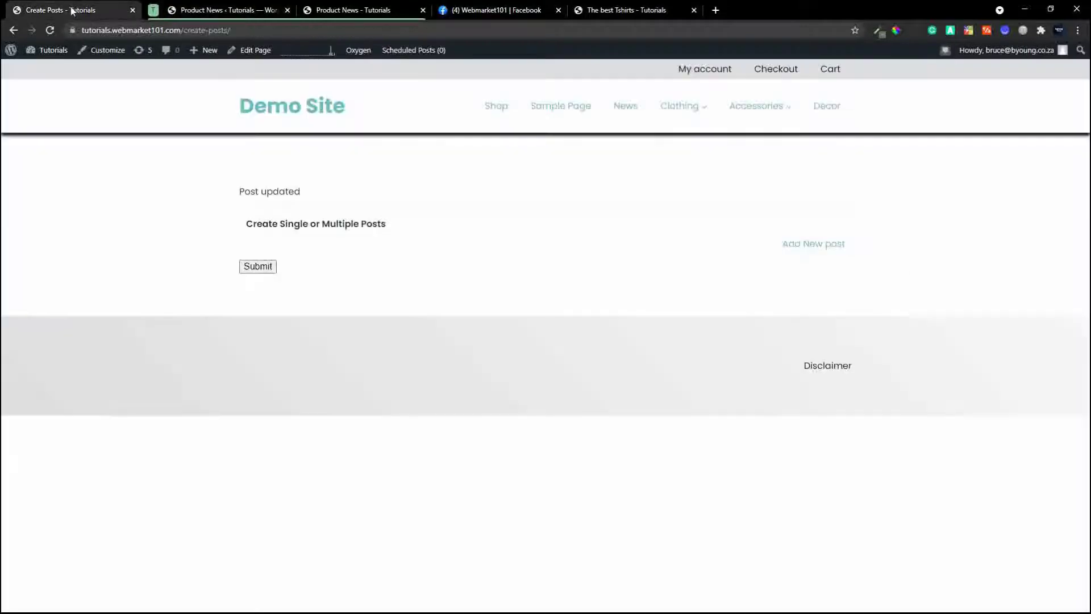
{"action": "left_click", "coordinate": [803, 245]}
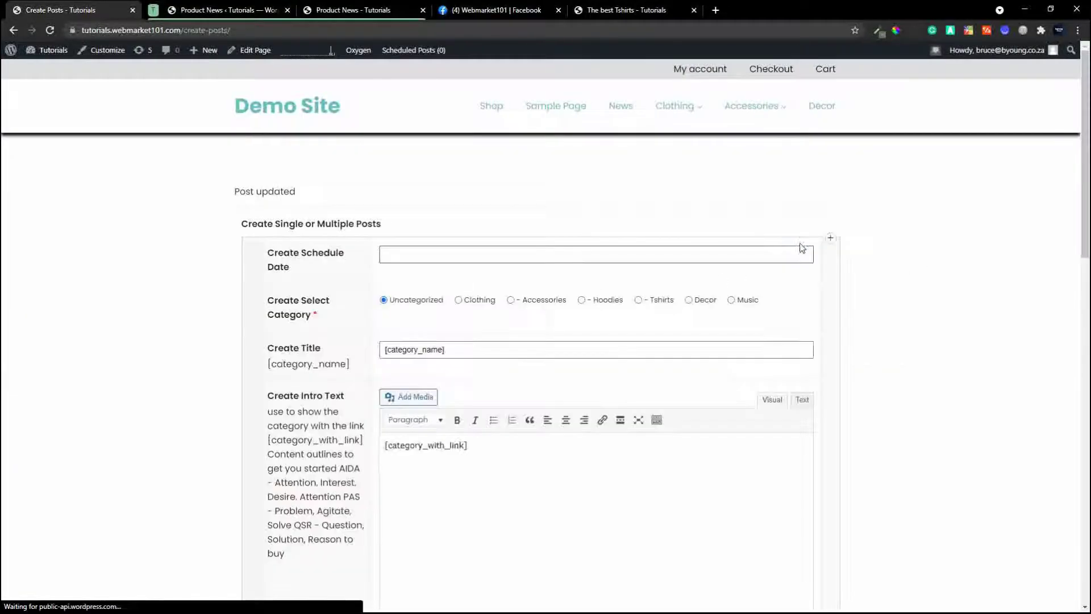
{"action": "left_click", "coordinate": [420, 251]}
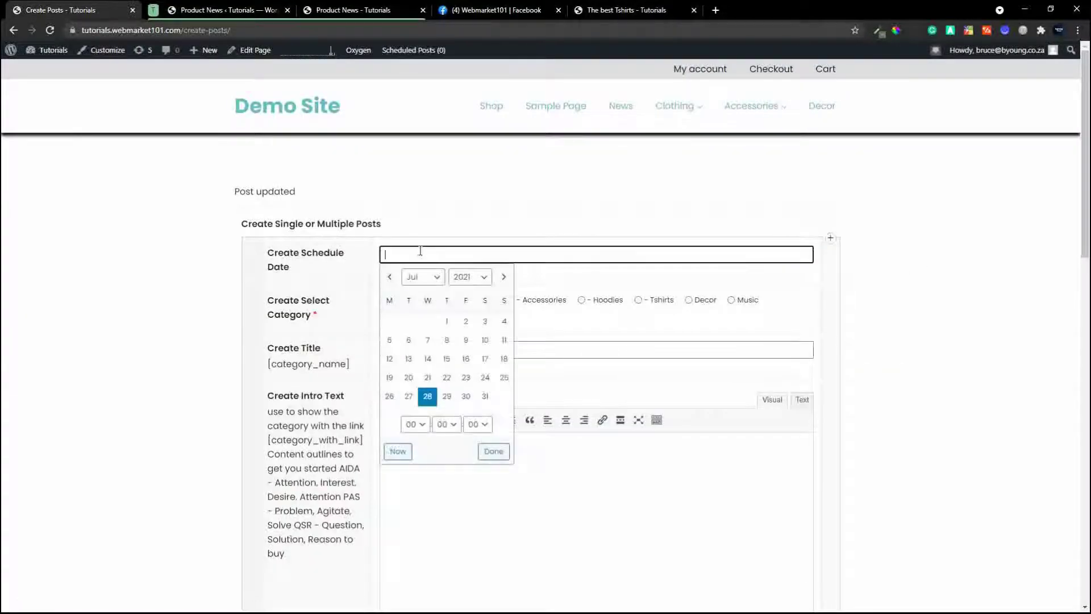
{"action": "left_click", "coordinate": [447, 396]}
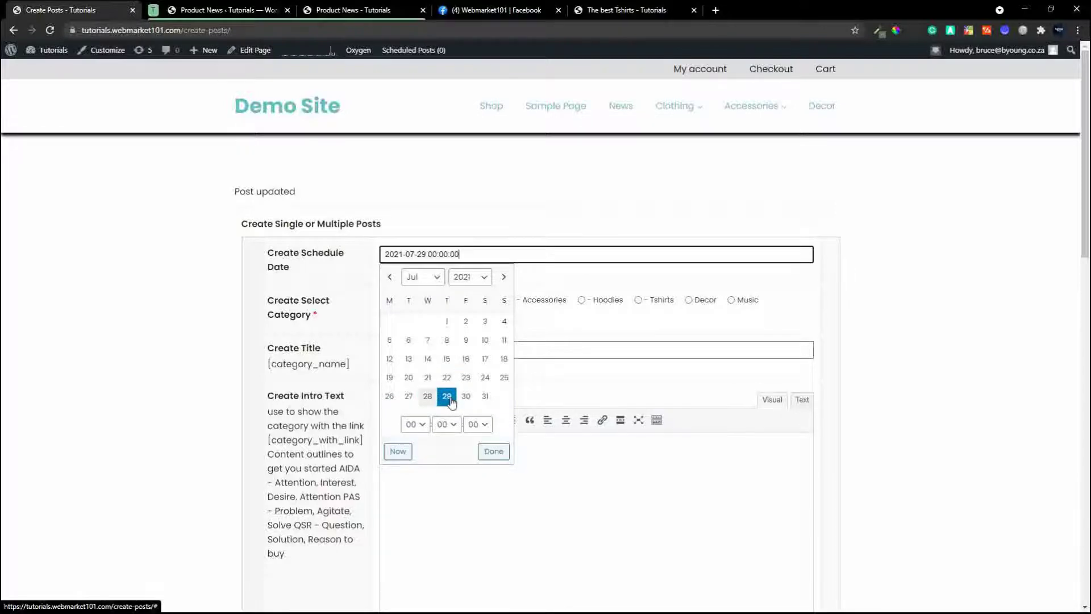
{"action": "left_click", "coordinate": [417, 426]}
{"action": "left_click", "coordinate": [428, 458]}
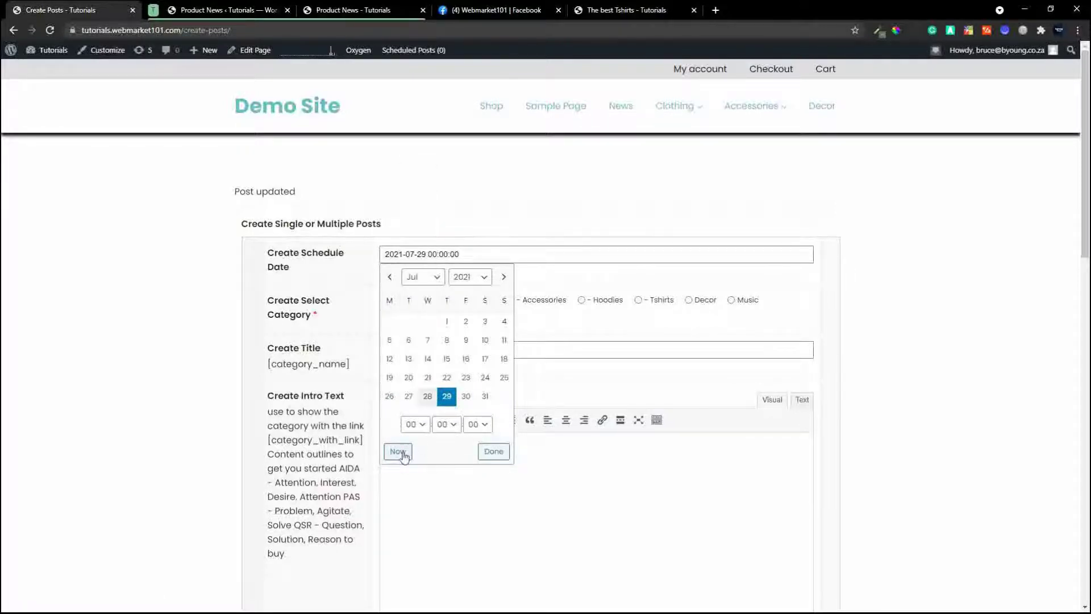
{"action": "left_click", "coordinate": [397, 451]}
{"action": "left_click", "coordinate": [447, 398]}
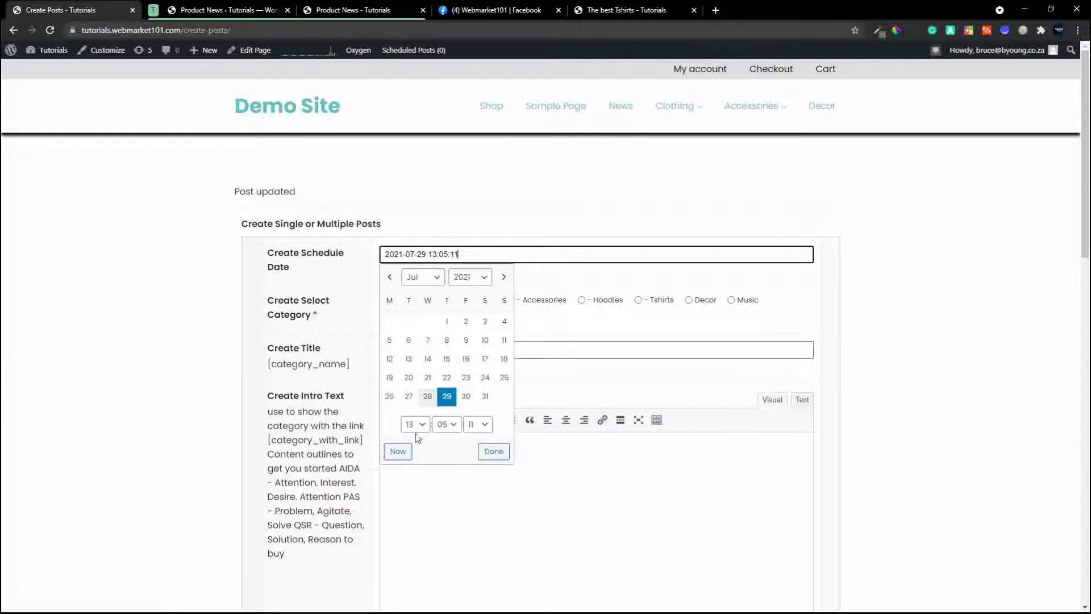
{"action": "left_click", "coordinate": [493, 452]}
- Select the Accessories product category for the scheduled post and order its products by Popularity
{"action": "scroll", "coordinate": [548, 500], "scroll_direction": "down", "scroll_amount": 3}
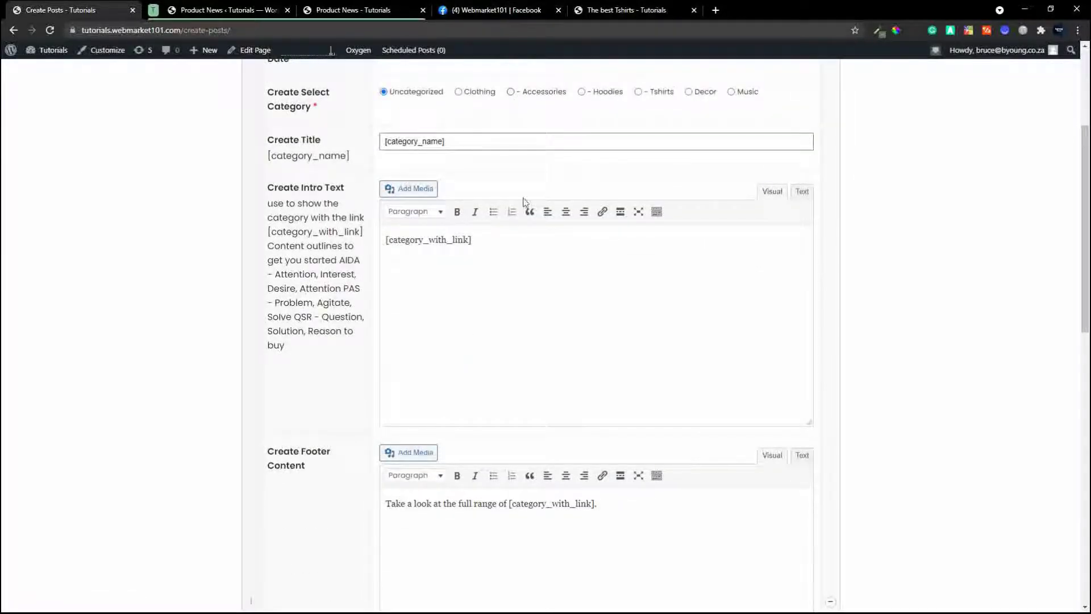
{"action": "left_click", "coordinate": [511, 94]}
{"action": "scroll", "coordinate": [562, 294], "scroll_direction": "down", "scroll_amount": 8}
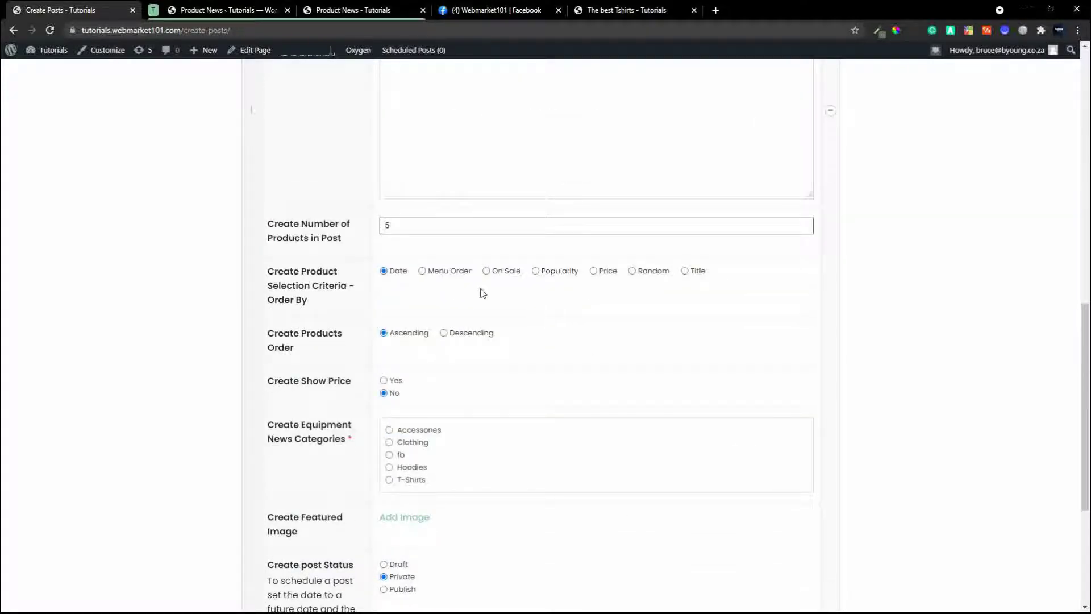
{"action": "left_click", "coordinate": [536, 272]}
- Assign the Accessories equipment news category and Publish status to the scheduled post
{"action": "scroll", "coordinate": [404, 319], "scroll_direction": "down", "scroll_amount": 1}
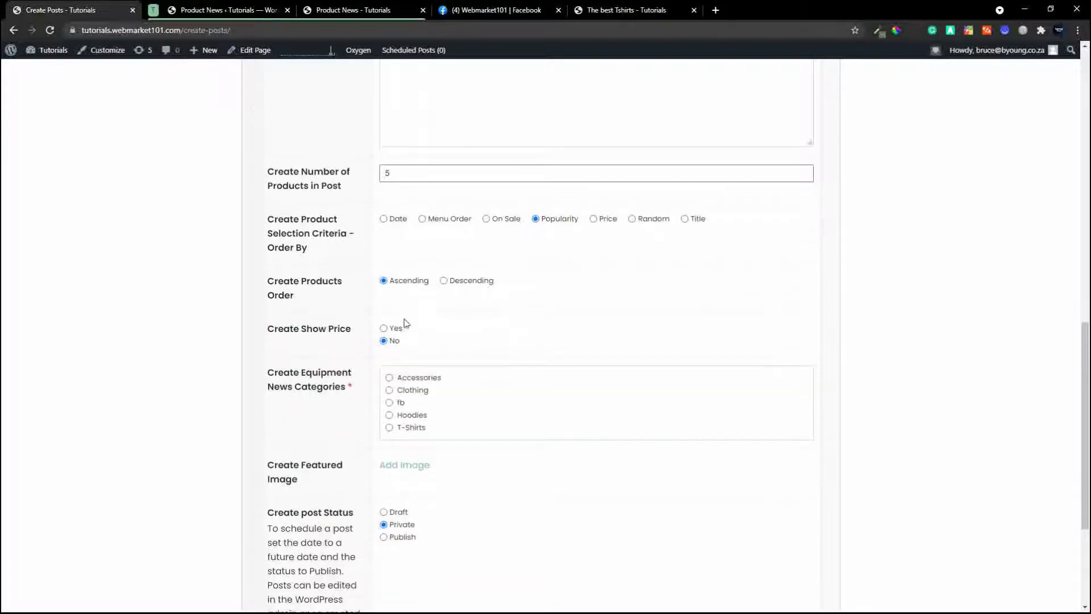
{"action": "left_click", "coordinate": [406, 374]}
{"action": "scroll", "coordinate": [533, 404], "scroll_direction": "down", "scroll_amount": 3}
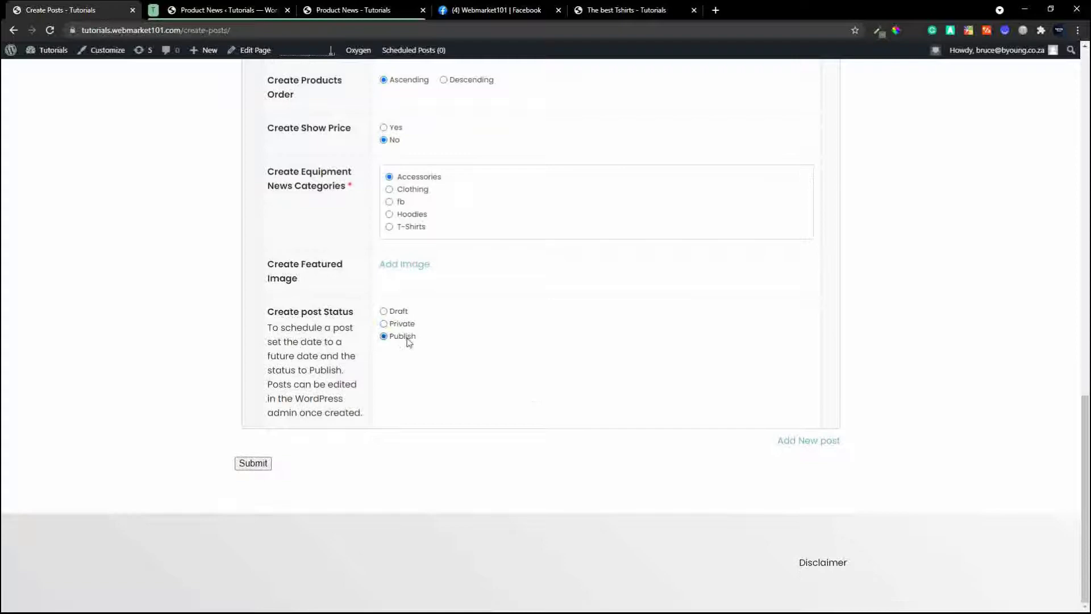
{"action": "left_click", "coordinate": [801, 449]}
{"action": "scroll", "coordinate": [803, 451], "scroll_direction": "down", "scroll_amount": 1}
{"action": "scroll", "coordinate": [748, 390], "scroll_direction": "down", "scroll_amount": 5}
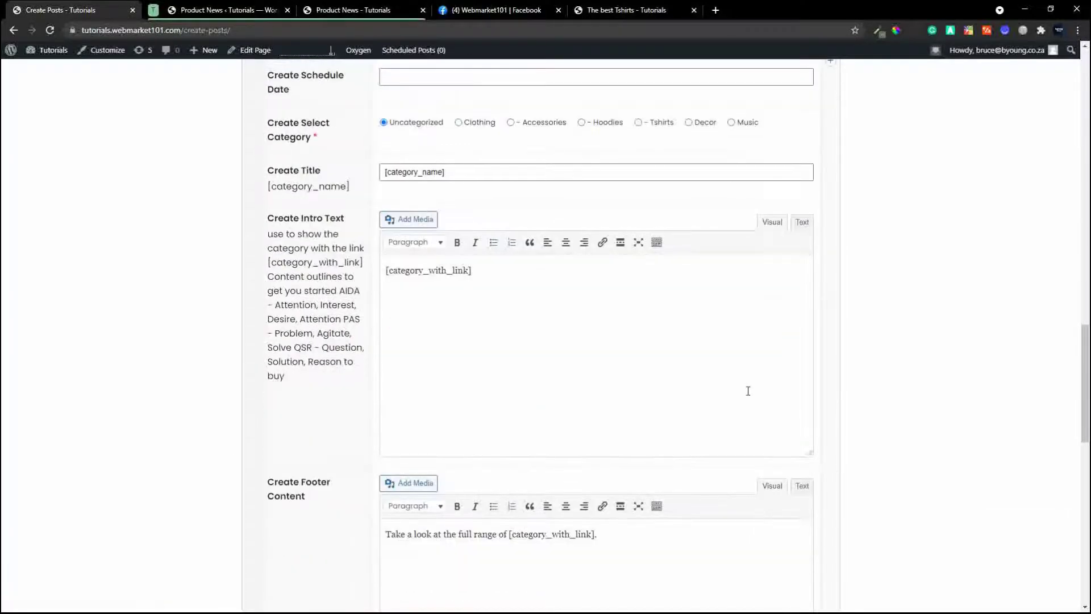
{"action": "scroll", "coordinate": [632, 216], "scroll_direction": "up", "scroll_amount": 5}
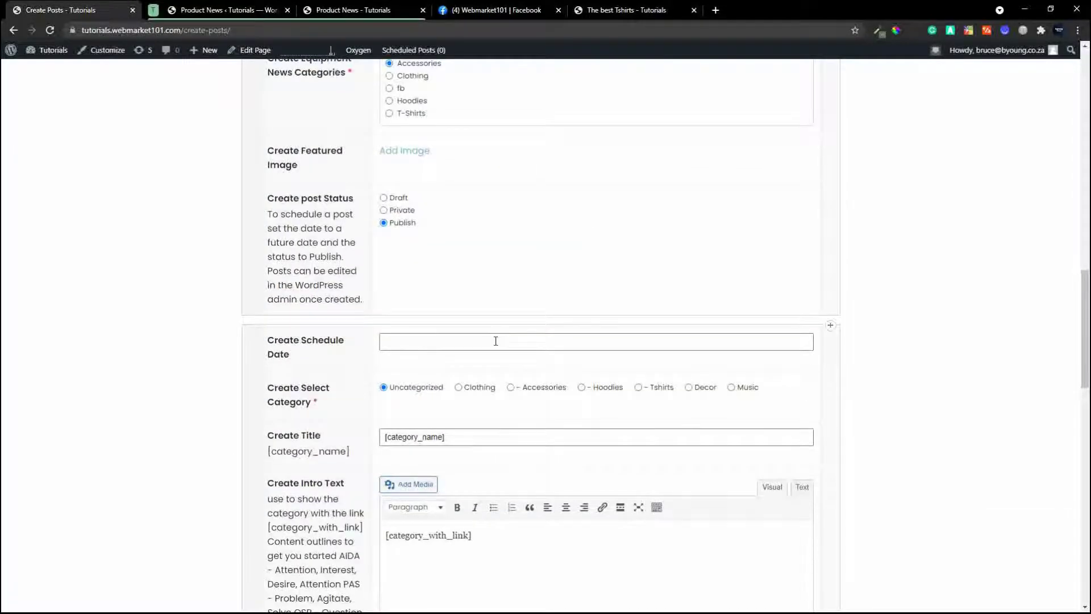
{"action": "left_click", "coordinate": [501, 341]}
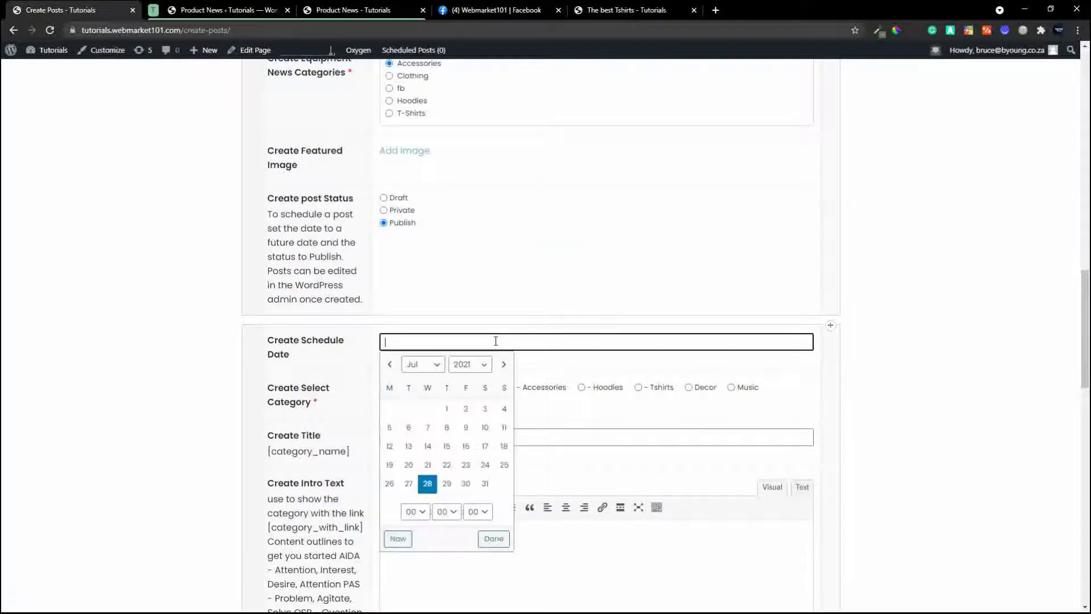
{"action": "left_click", "coordinate": [467, 483]}
{"action": "left_click", "coordinate": [423, 531]}
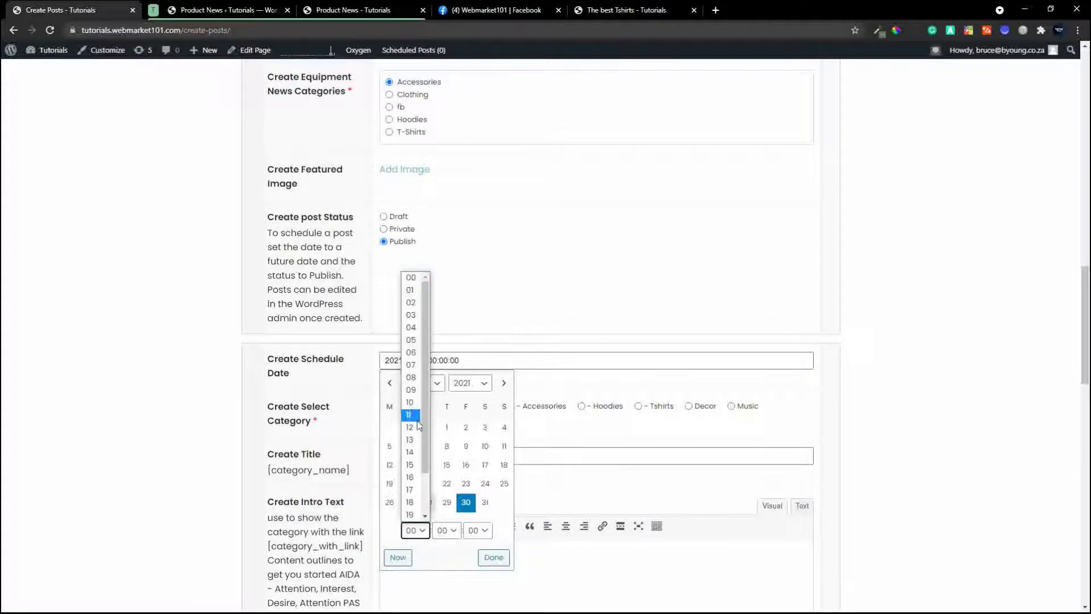
{"action": "left_click", "coordinate": [410, 452]}
{"action": "scroll", "coordinate": [657, 445], "scroll_direction": "down", "scroll_amount": 4}
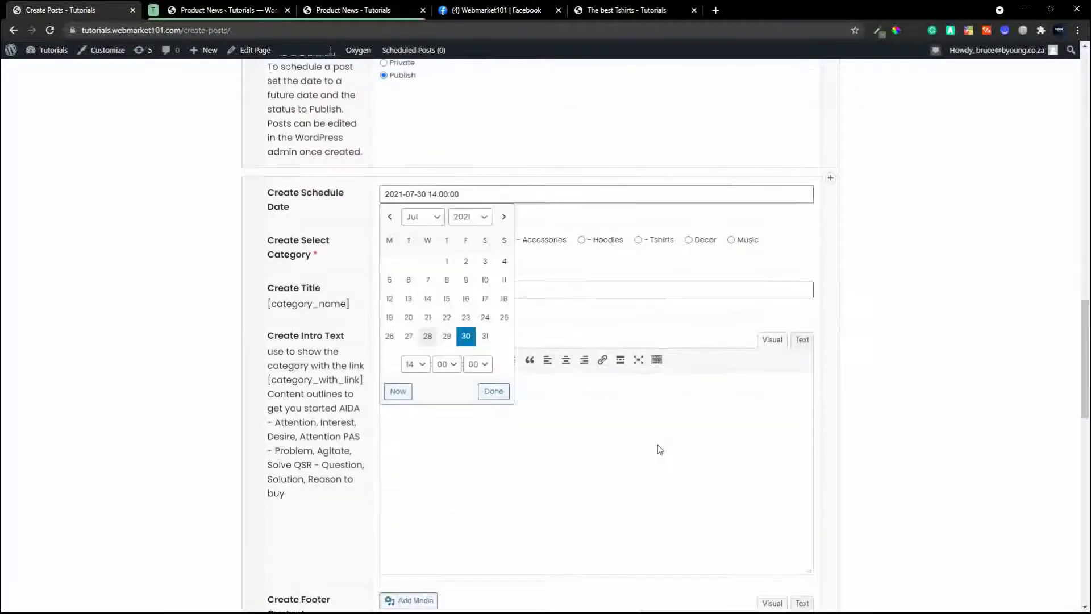
{"action": "left_click", "coordinate": [495, 330]}
- Order the second scheduled post's products by Title in Descending order and set Show Price to Yes
{"action": "scroll", "coordinate": [622, 370], "scroll_direction": "down", "scroll_amount": 9}
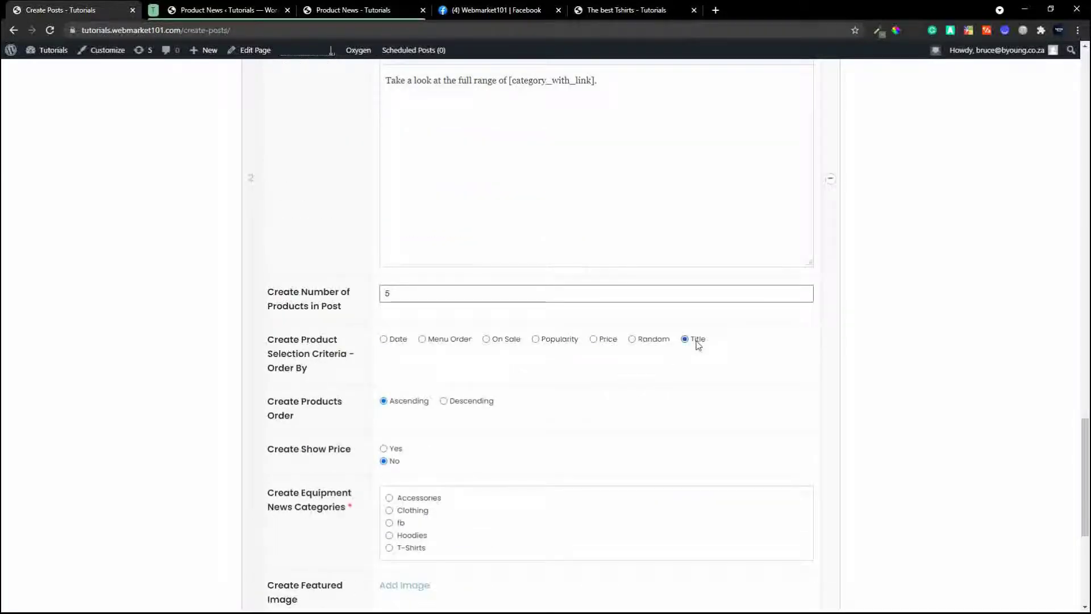
{"action": "left_click", "coordinate": [444, 401]}
{"action": "scroll", "coordinate": [443, 438], "scroll_direction": "down", "scroll_amount": 4}
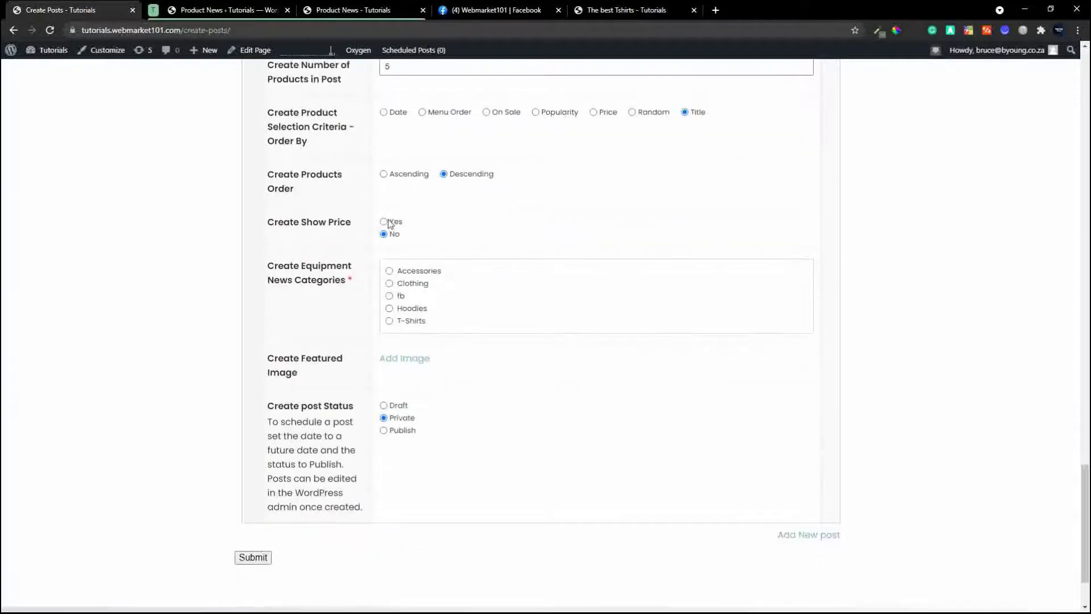
- Assign the second post the Hoodies product category, Hoodies equipment news category and Publish status, and submit the form
{"action": "scroll", "coordinate": [523, 300], "scroll_direction": "up", "scroll_amount": 9}
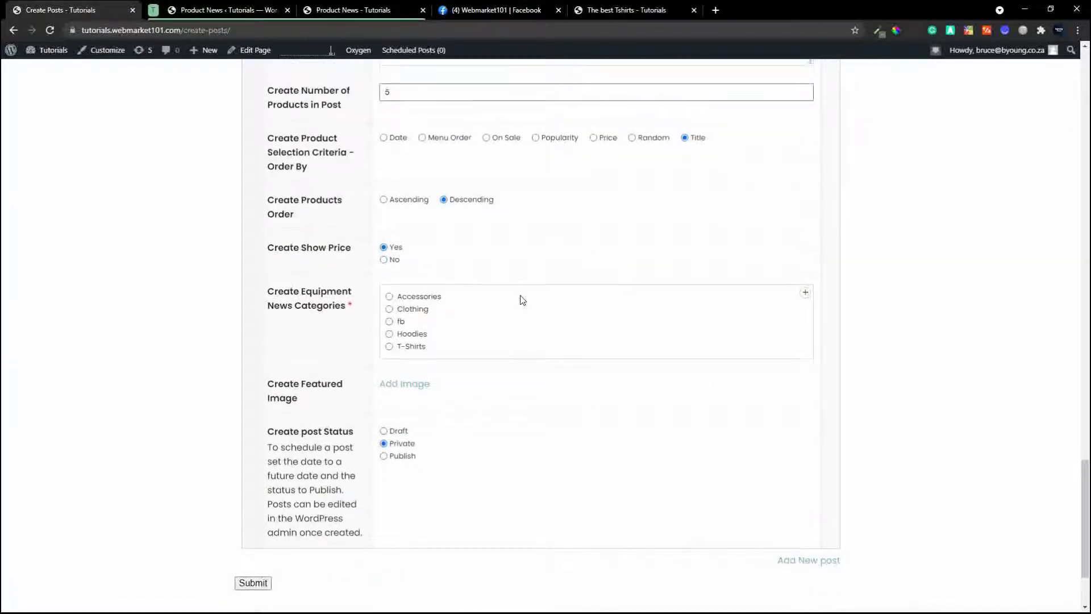
{"action": "scroll", "coordinate": [523, 300], "scroll_direction": "up", "scroll_amount": 5}
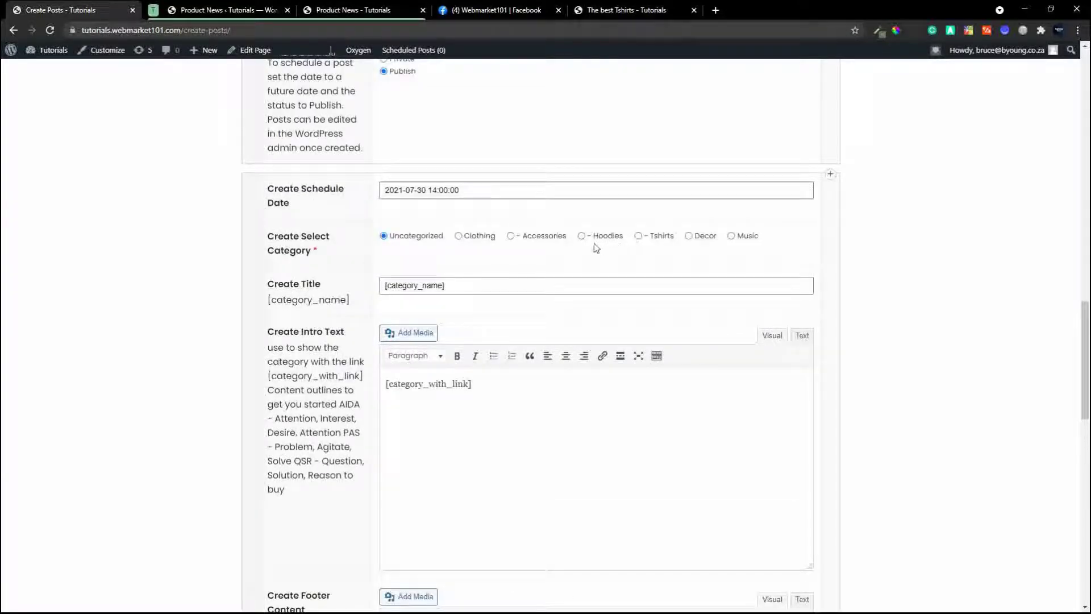
{"action": "scroll", "coordinate": [601, 369], "scroll_direction": "down", "scroll_amount": 12}
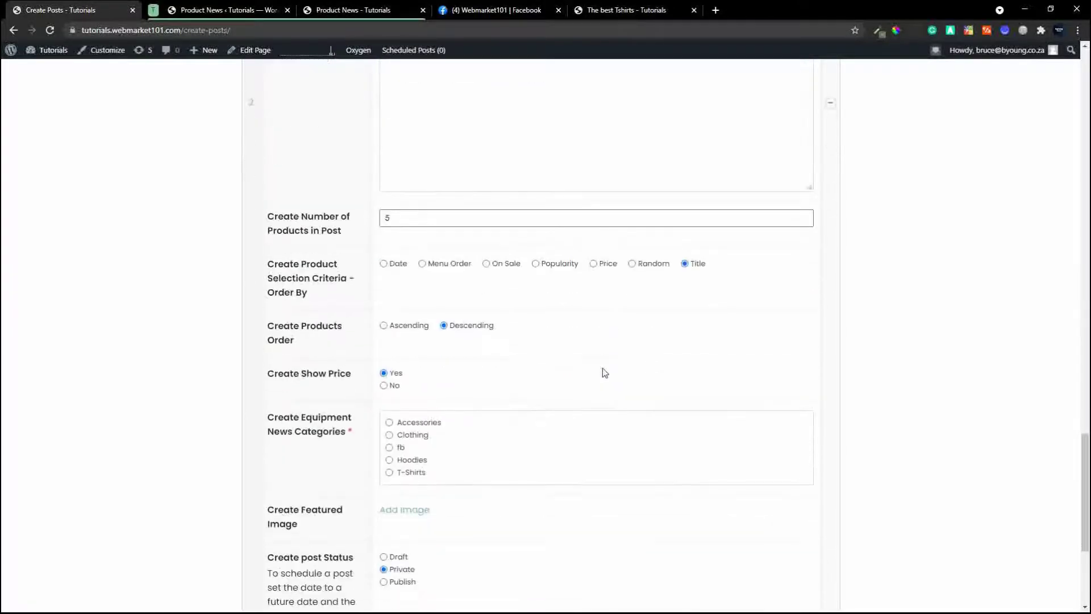
{"action": "left_click", "coordinate": [419, 403]}
{"action": "scroll", "coordinate": [548, 397], "scroll_direction": "down", "scroll_amount": 3}
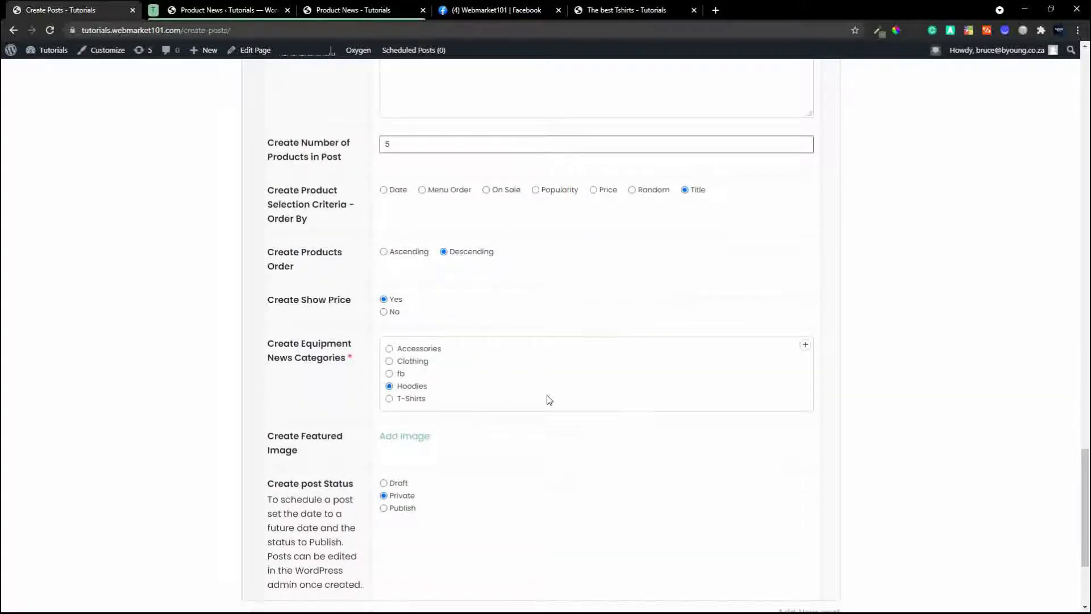
{"action": "left_click", "coordinate": [397, 339]}
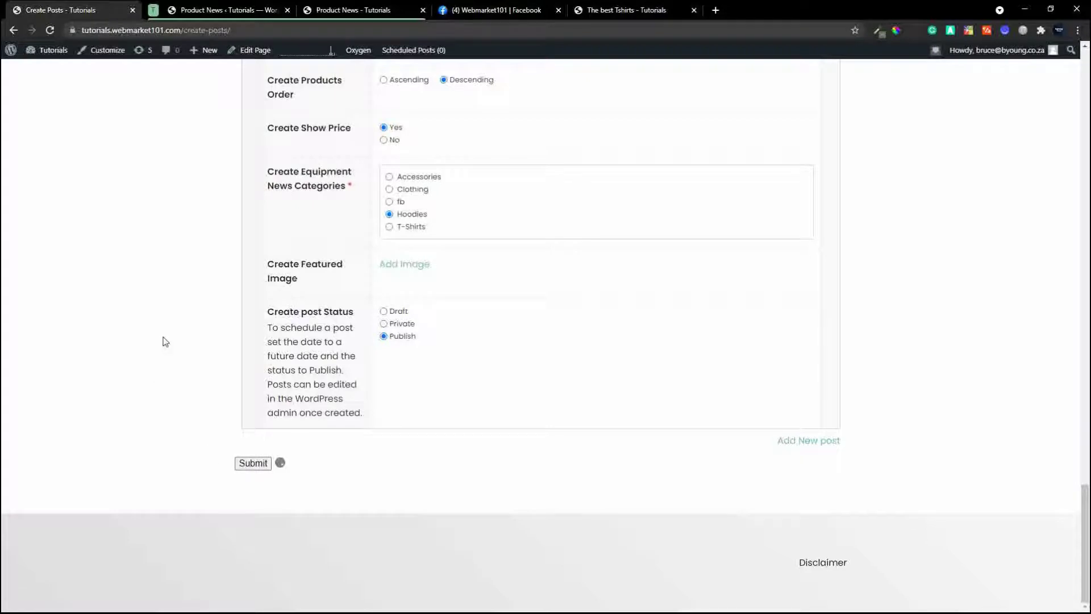
- Reload the Product News list in the WordPress admin and examine the posts' dates in its SchedulePress calendar
{"action": "left_click", "coordinate": [216, 11]}
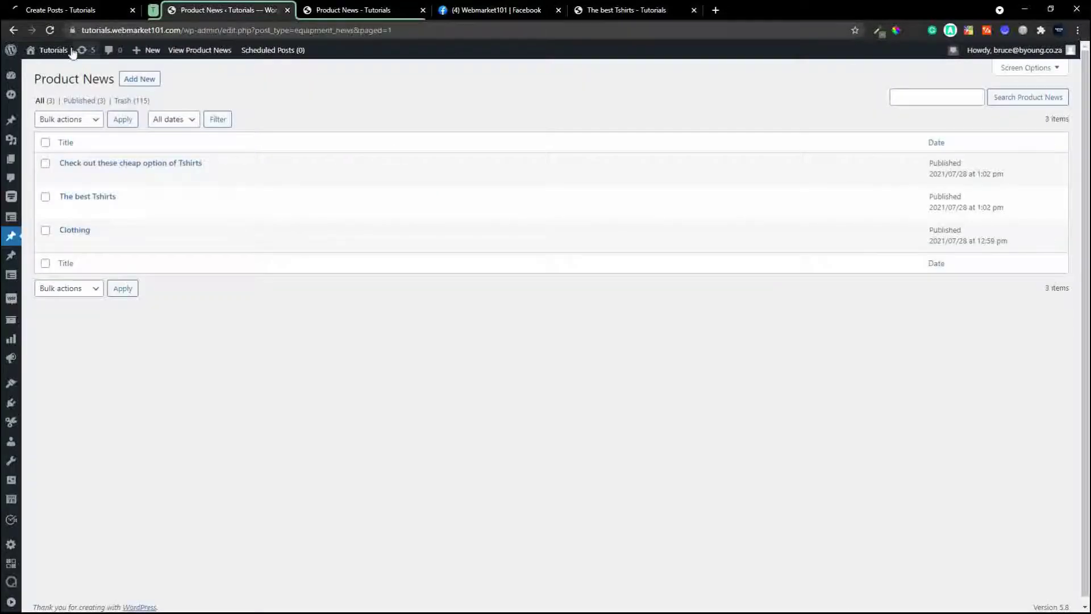
{"action": "left_click", "coordinate": [50, 29]}
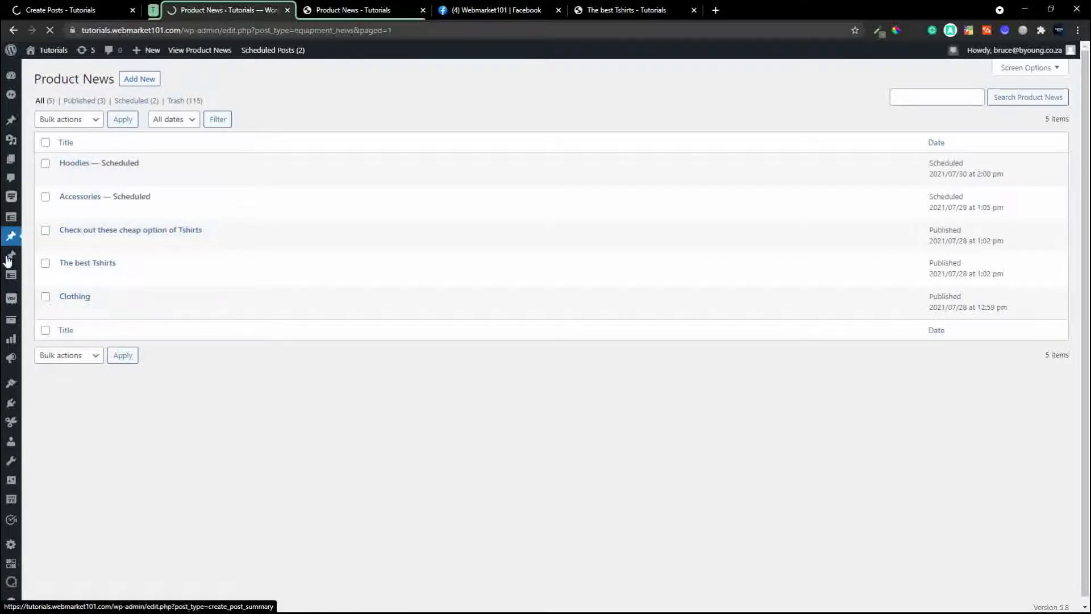
{"action": "mouse_move", "coordinate": [12, 237]}
{"action": "left_click", "coordinate": [52, 306]}
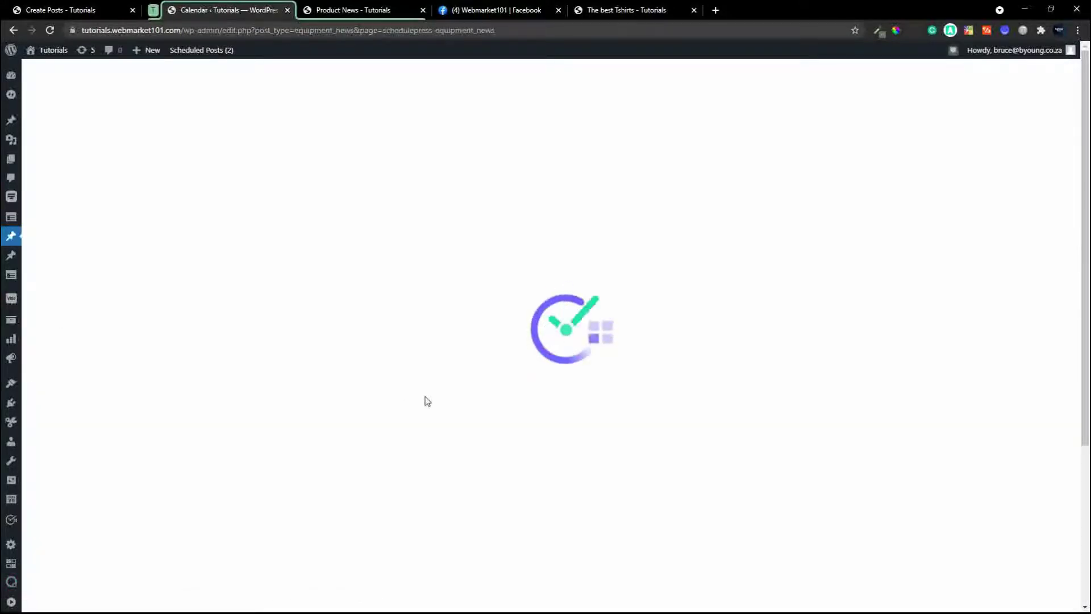
{"action": "scroll", "coordinate": [612, 439], "scroll_direction": "down", "scroll_amount": 4}
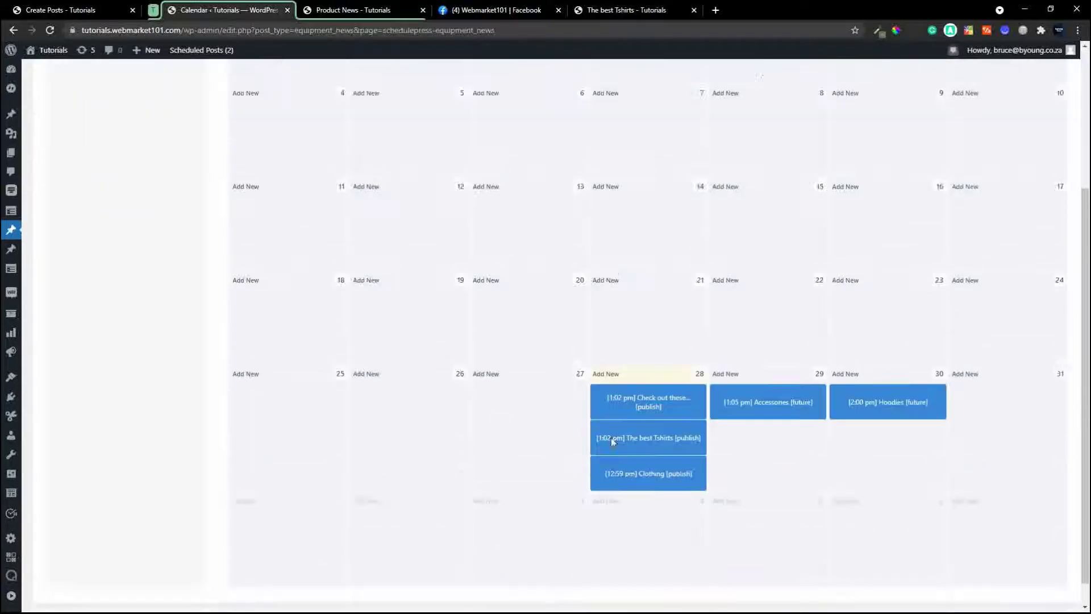
{"action": "mouse_move", "coordinate": [652, 371]}
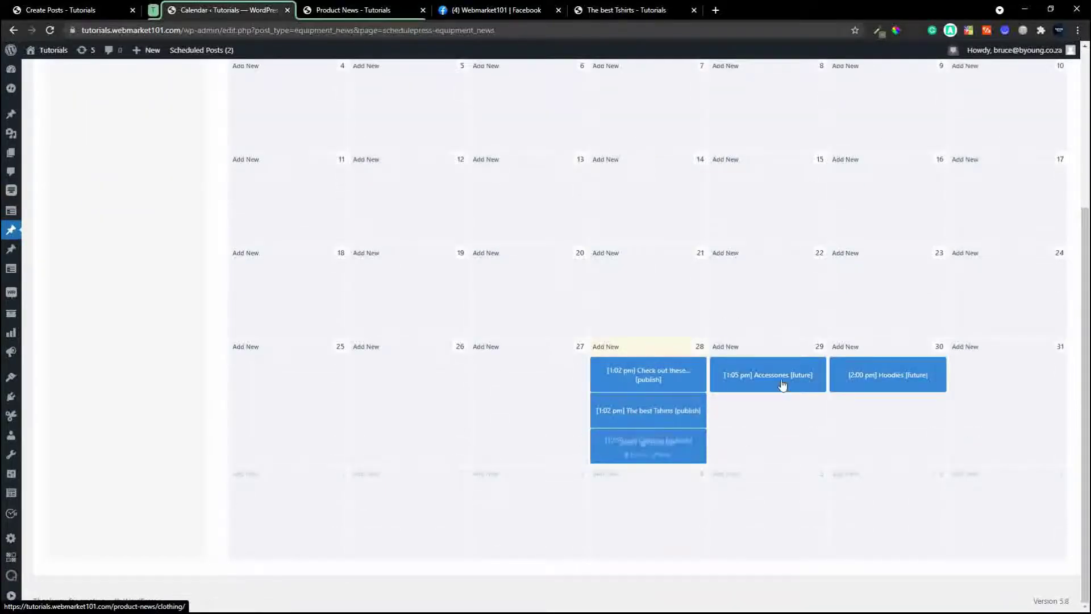
{"action": "mouse_move", "coordinate": [898, 379]}
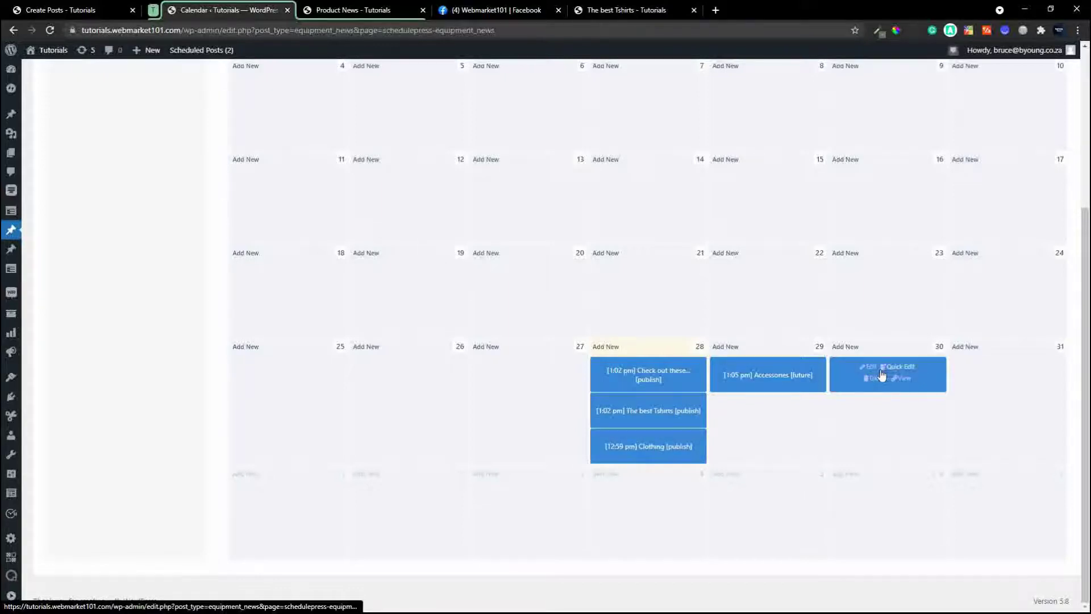
- Reschedule the Accessories post in the calendar to 31 July 2021, and from there to 2 August 2021
{"action": "mouse_move", "coordinate": [739, 372]}
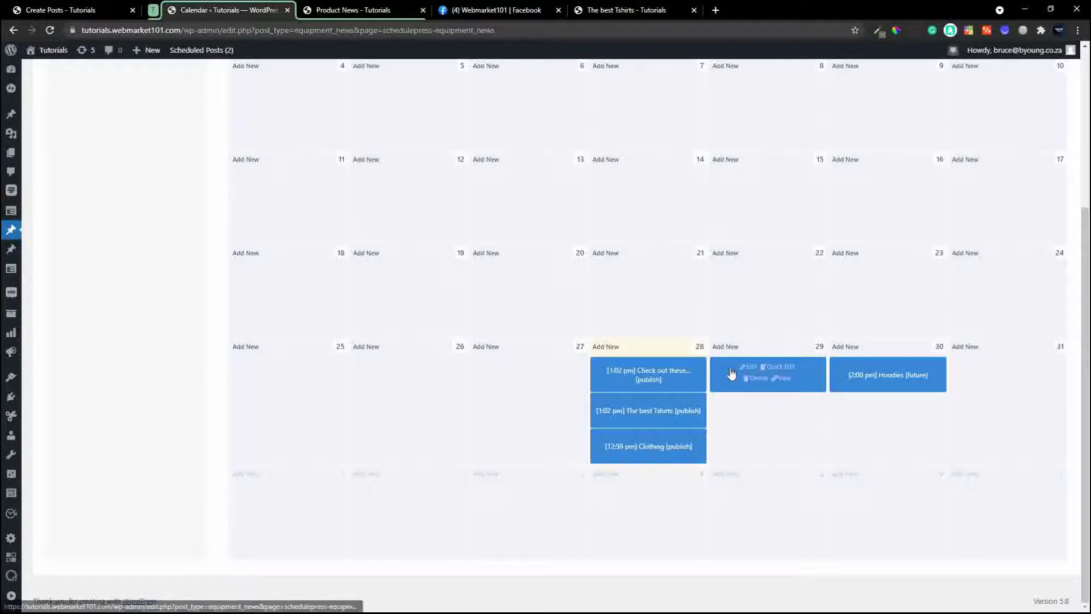
{"action": "left_click_drag", "start_coordinate": [731, 373], "coordinate": [973, 377]}
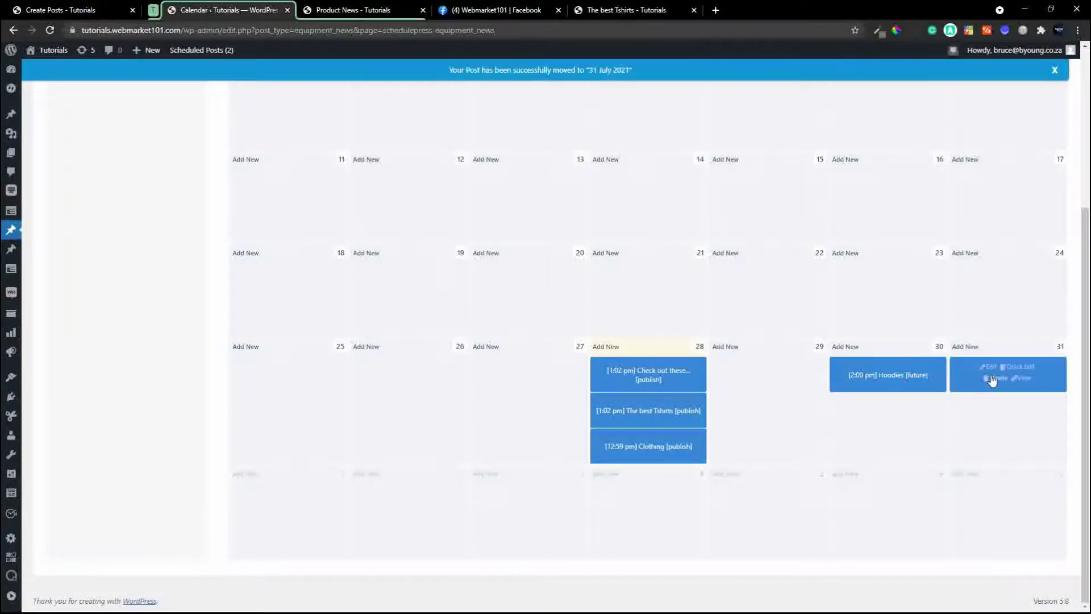
{"action": "left_click_drag", "start_coordinate": [956, 374], "coordinate": [397, 493]}
{"action": "mouse_move", "coordinate": [395, 495]}
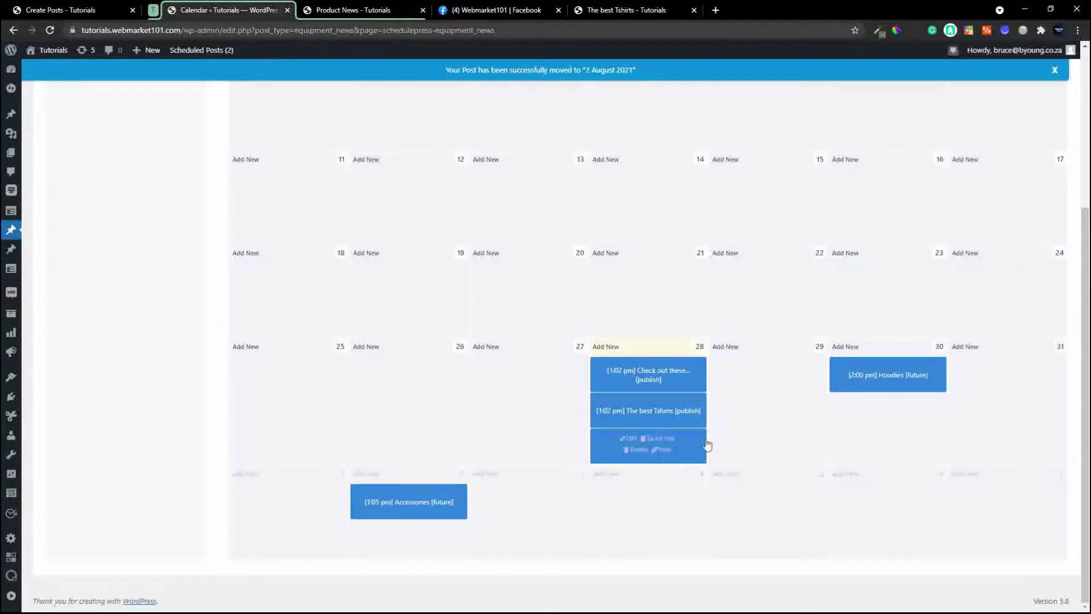
{"action": "mouse_move", "coordinate": [906, 378]}
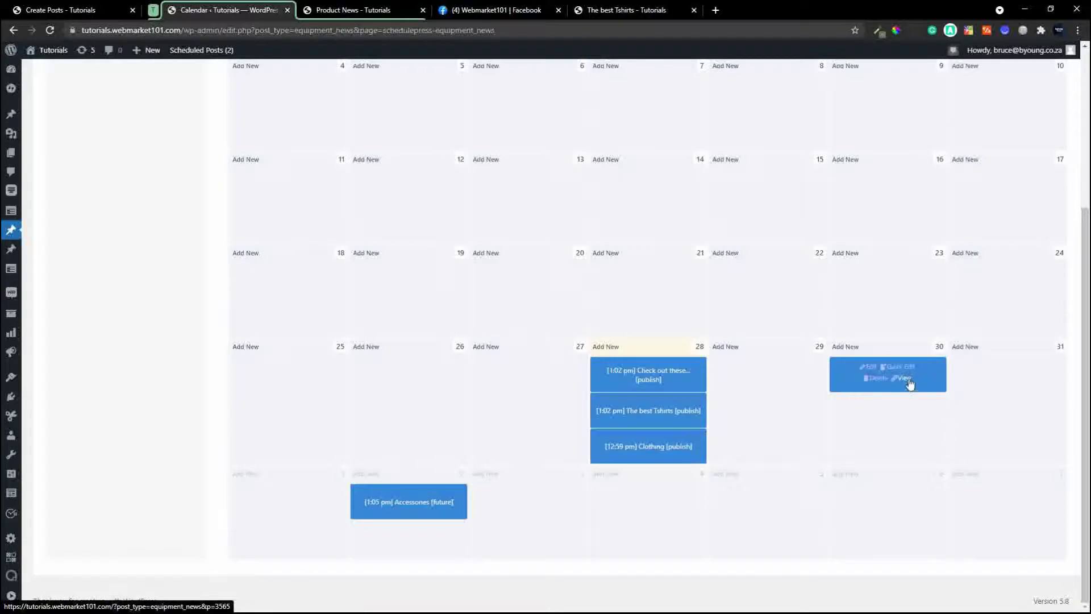
{"action": "scroll", "coordinate": [854, 410], "scroll_direction": "up", "scroll_amount": 4}
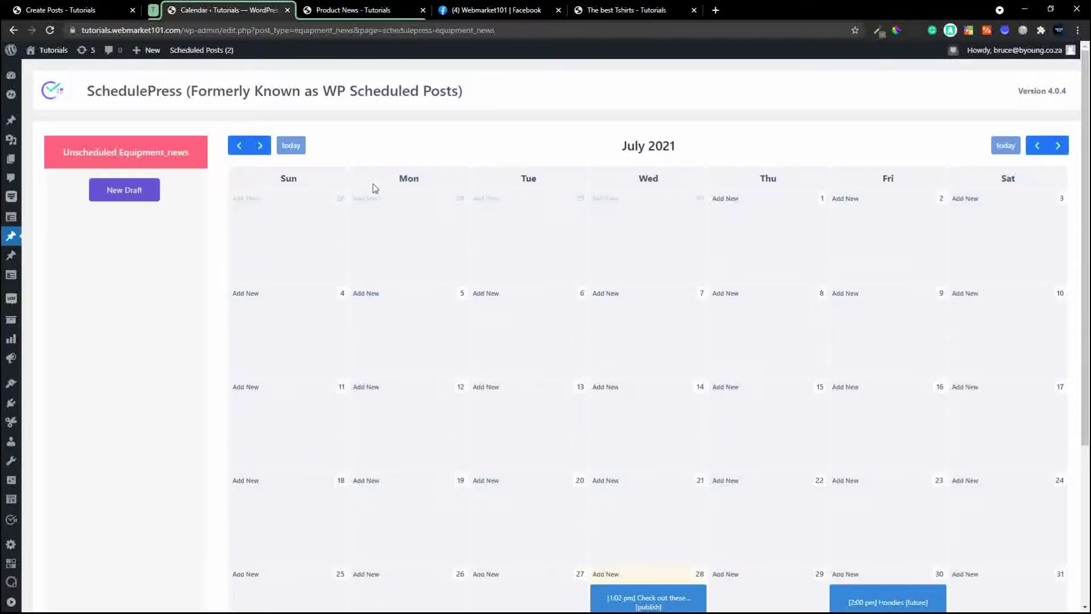
- Reload the site's Product News archive and the Webmarket101 Facebook page to check which posts are public
{"action": "left_click", "coordinate": [350, 11]}
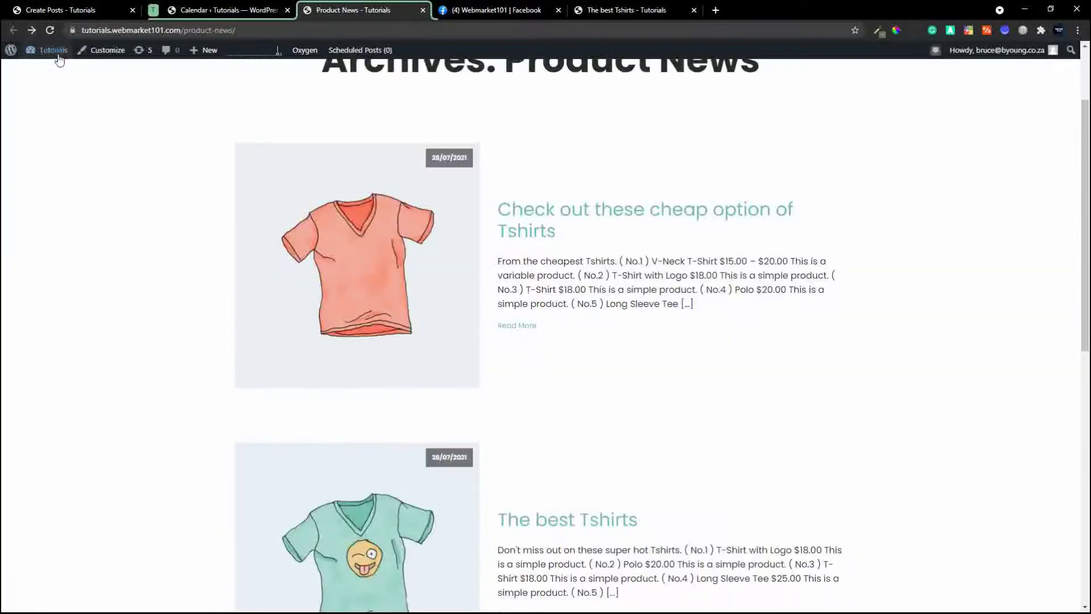
{"action": "scroll", "coordinate": [154, 177], "scroll_direction": "up", "scroll_amount": 2}
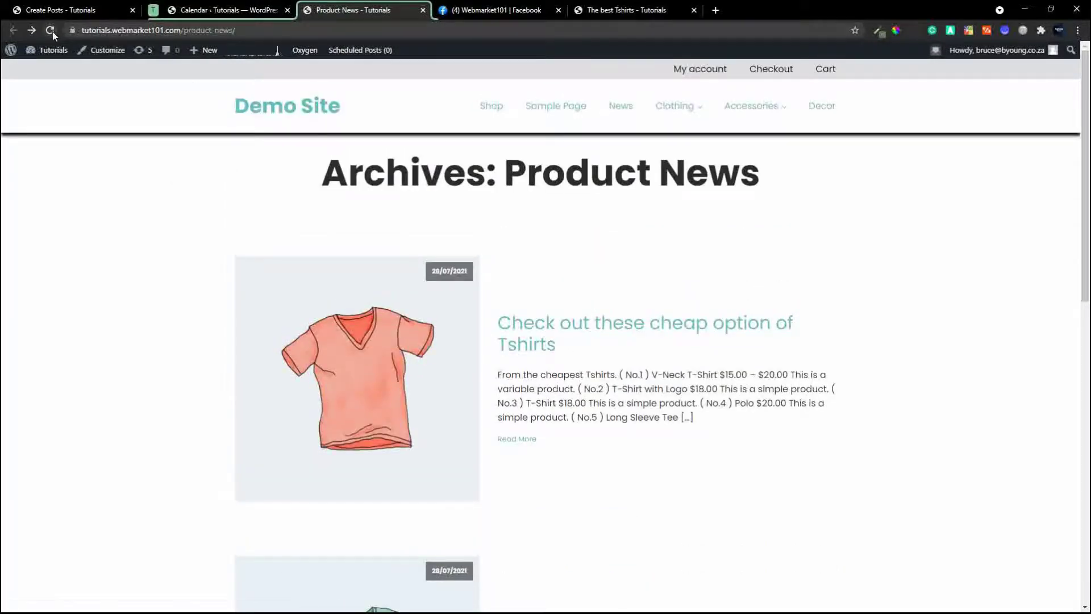
{"action": "left_click", "coordinate": [52, 32]}
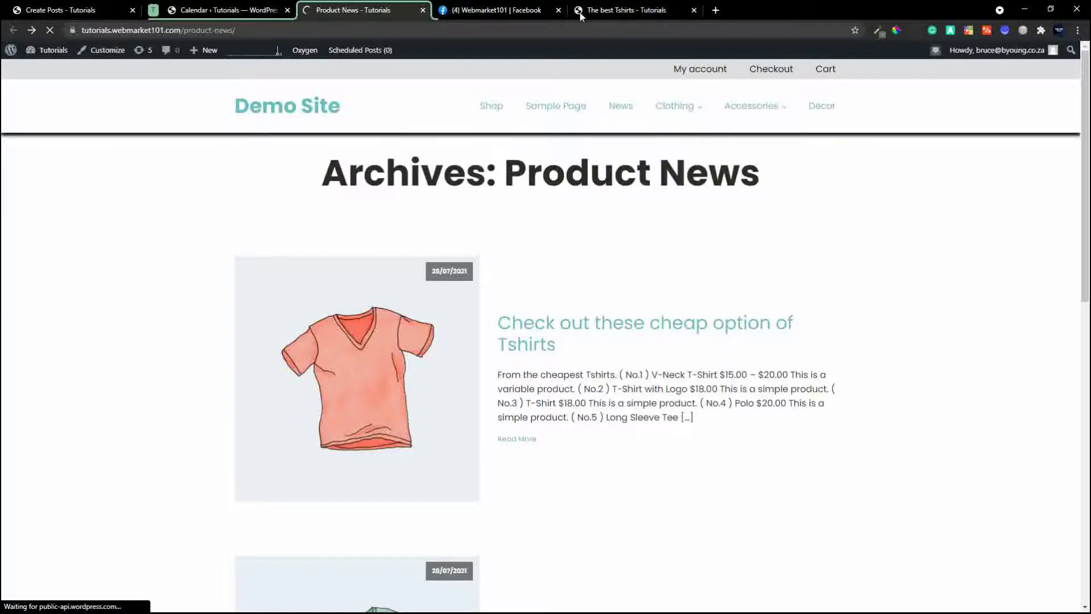
{"action": "left_click", "coordinate": [486, 11]}
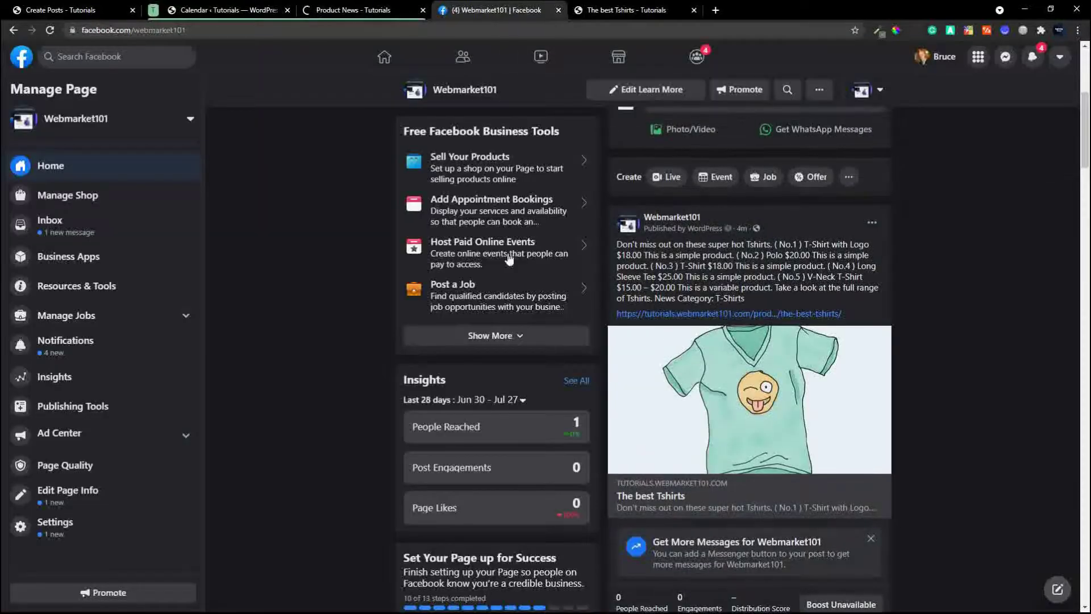
{"action": "left_click", "coordinate": [50, 30]}
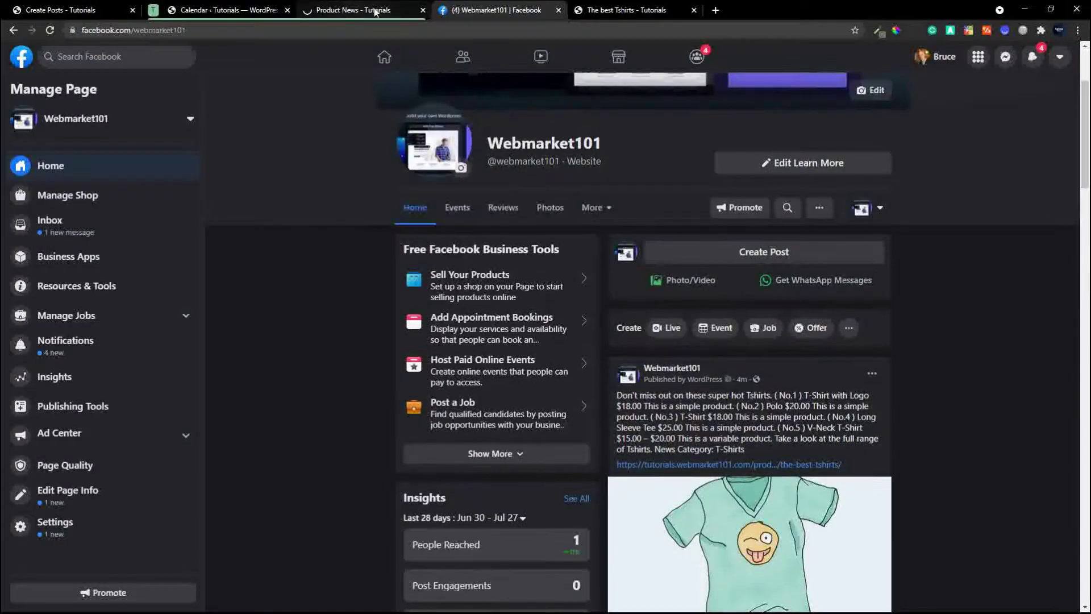
{"action": "left_click", "coordinate": [377, 11]}
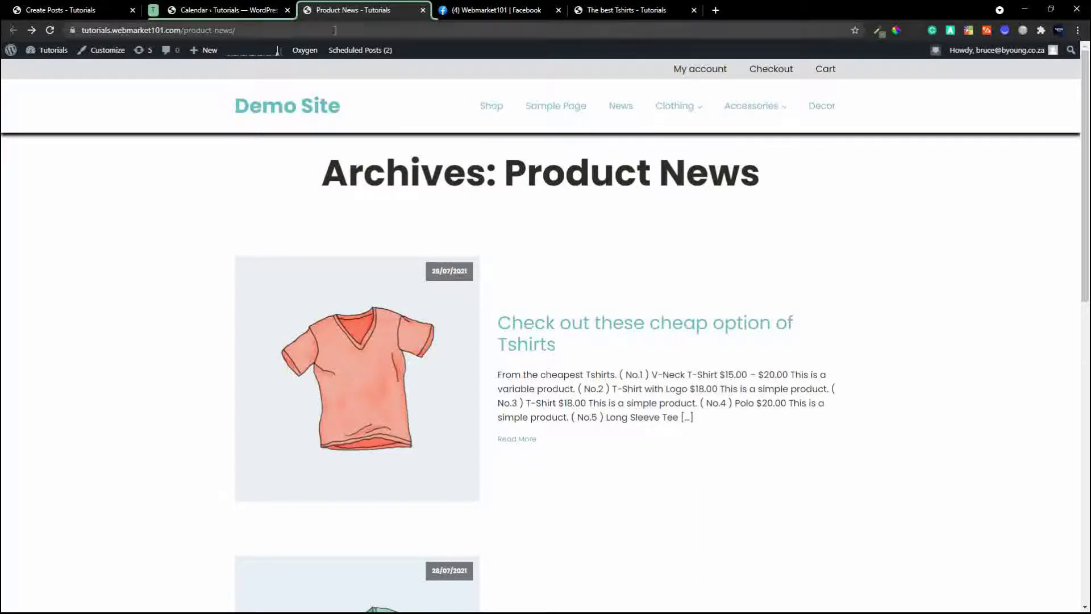
- Return to the Create Posts page, add a new blank post and review its form fields
{"action": "left_click", "coordinate": [204, 10]}
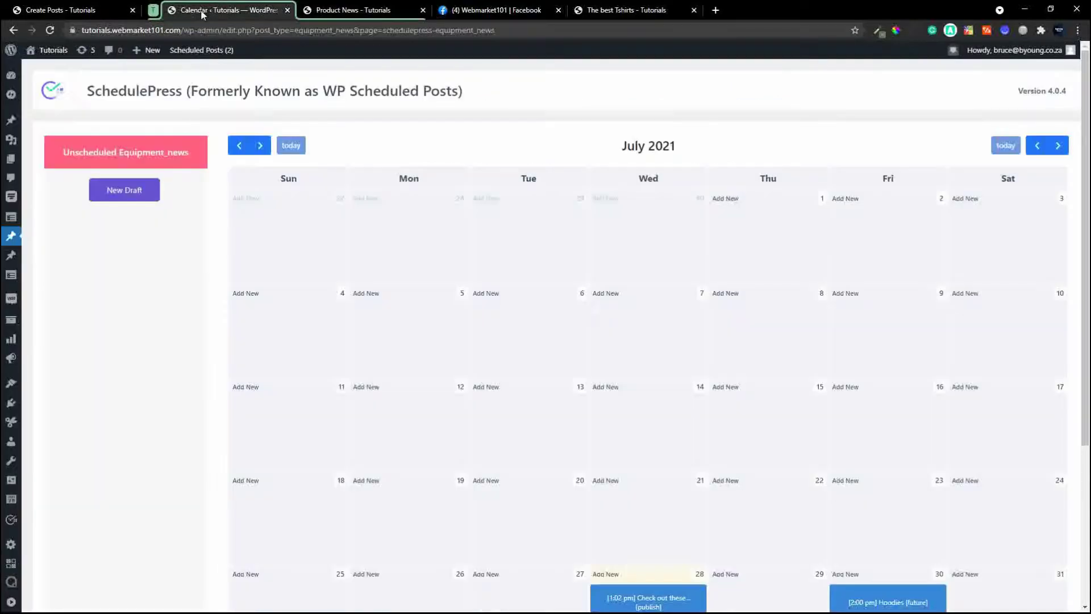
{"action": "left_click", "coordinate": [81, 13]}
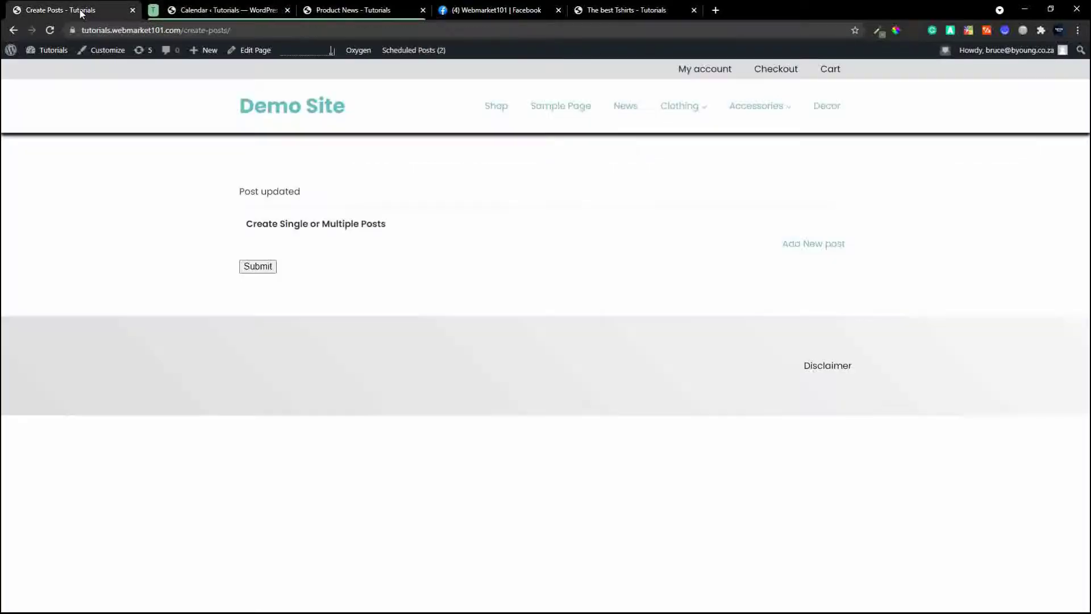
{"action": "left_click", "coordinate": [814, 243]}
{"action": "scroll", "coordinate": [932, 282], "scroll_direction": "down", "scroll_amount": 2}
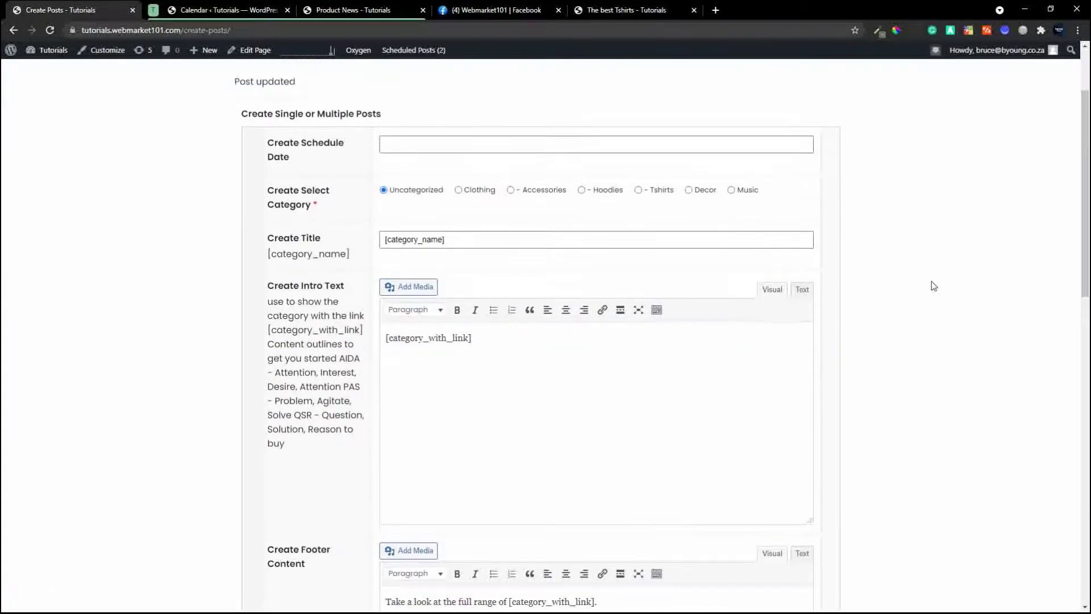
{"action": "scroll", "coordinate": [933, 281], "scroll_direction": "up", "scroll_amount": 1}
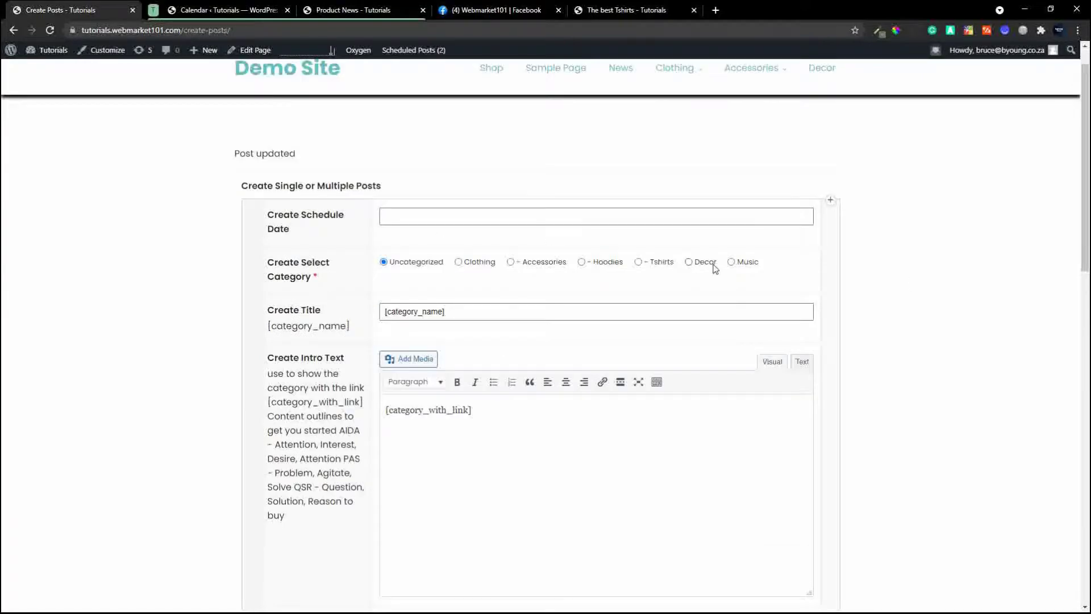
{"action": "scroll", "coordinate": [716, 268], "scroll_direction": "down", "scroll_amount": 3}
{"action": "scroll", "coordinate": [720, 270], "scroll_direction": "down", "scroll_amount": 10}
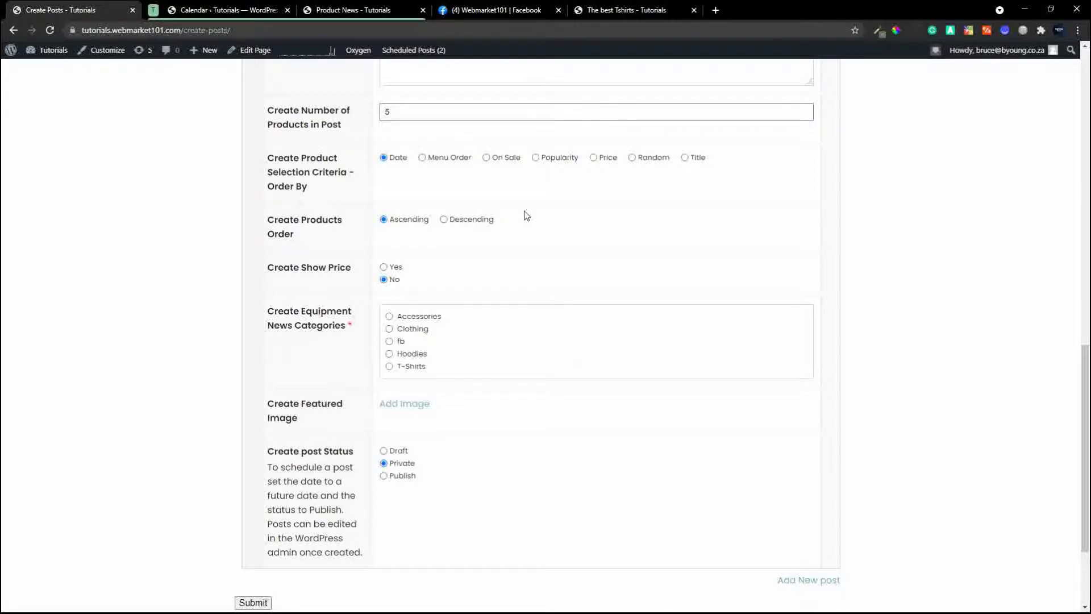
{"action": "scroll", "coordinate": [552, 205], "scroll_direction": "up", "scroll_amount": 12}
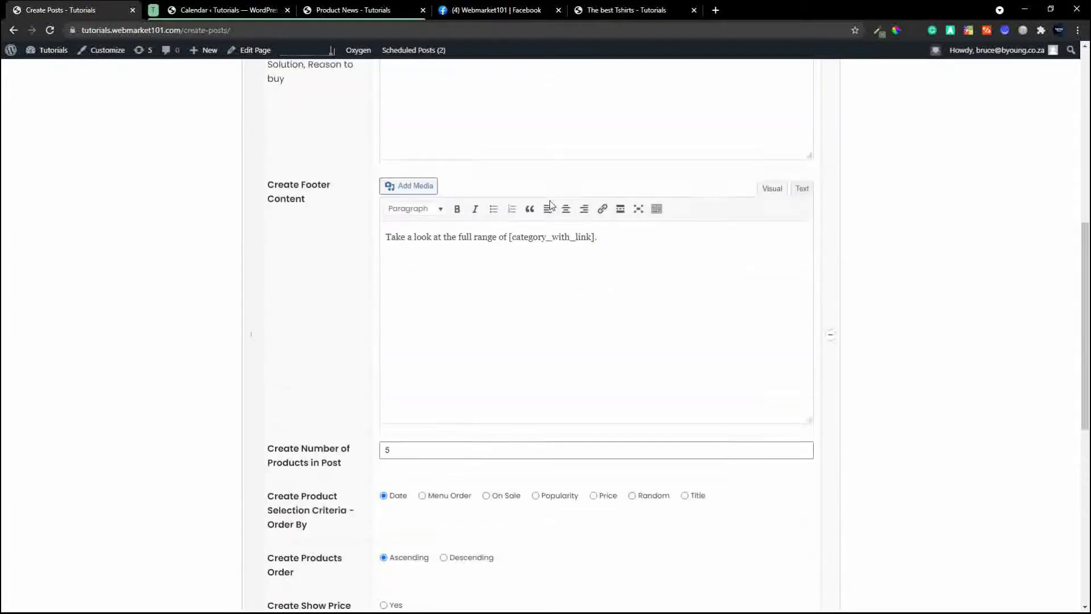
- Examine the Create Posts form's footer content, product count, ordering, price, news category, featured image and post status fields
{"action": "scroll", "coordinate": [551, 201], "scroll_direction": "down", "scroll_amount": 4}
{"action": "scroll", "coordinate": [550, 201], "scroll_direction": "down", "scroll_amount": 6}
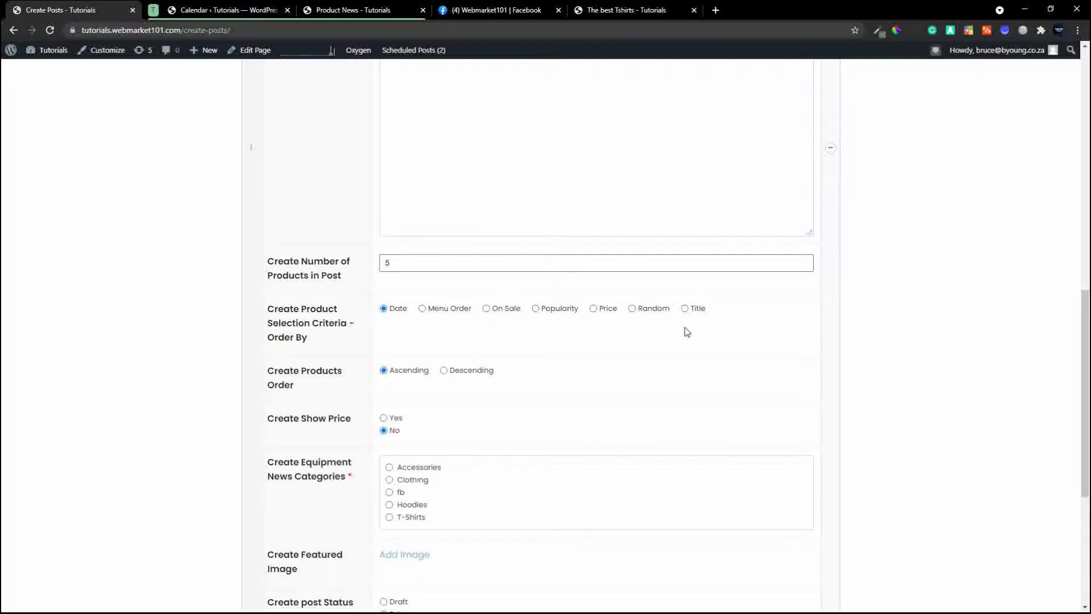
{"action": "scroll", "coordinate": [650, 337], "scroll_direction": "down", "scroll_amount": 5}
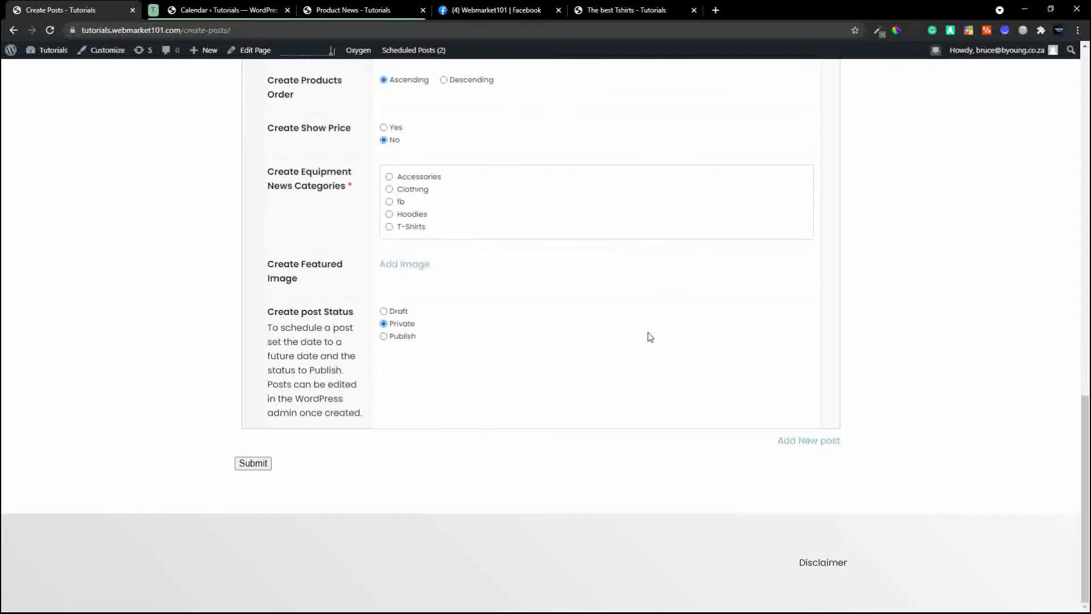
{"action": "scroll", "coordinate": [449, 323], "scroll_direction": "up", "scroll_amount": 15}
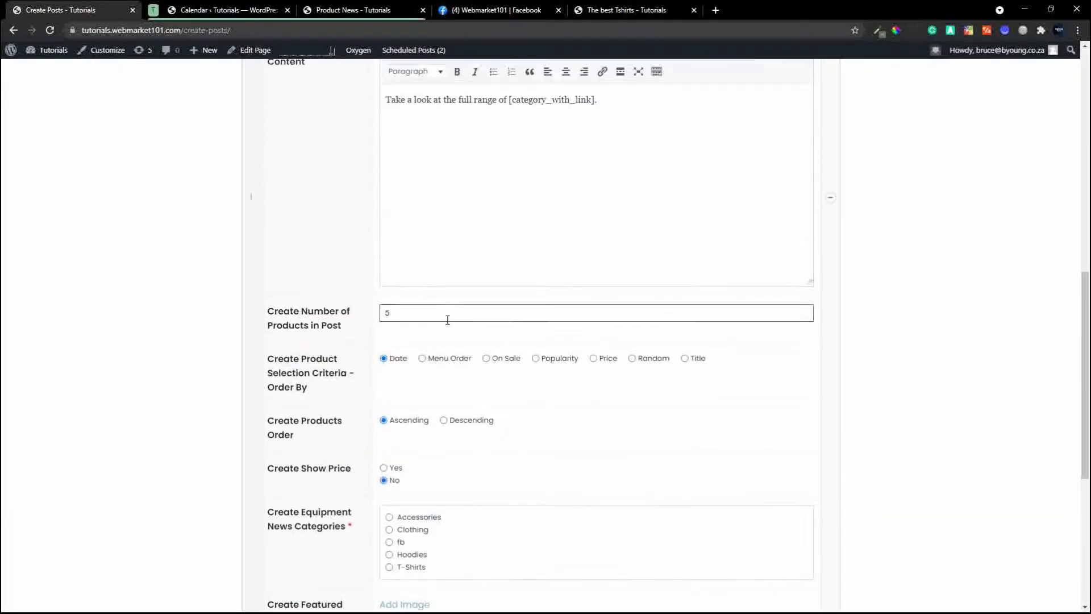
{"action": "scroll", "coordinate": [448, 320], "scroll_direction": "up", "scroll_amount": 1}
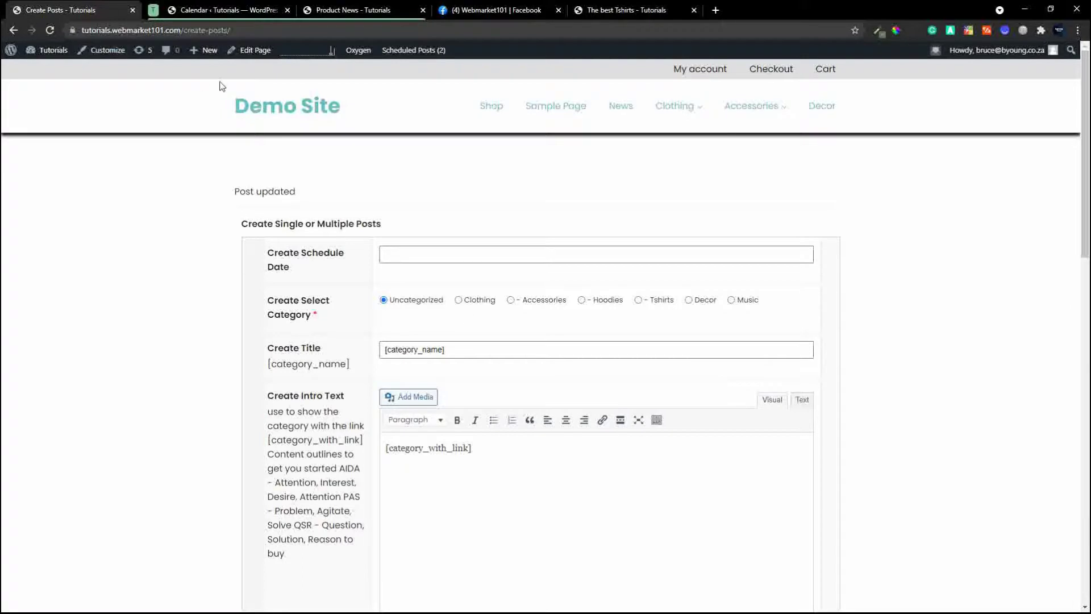
- Switch to the SchedulePress calendar and examine the published and scheduled Product News posts for July and early August 2021
{"action": "left_click", "coordinate": [228, 9]}
{"action": "scroll", "coordinate": [717, 351], "scroll_direction": "down", "scroll_amount": 4}
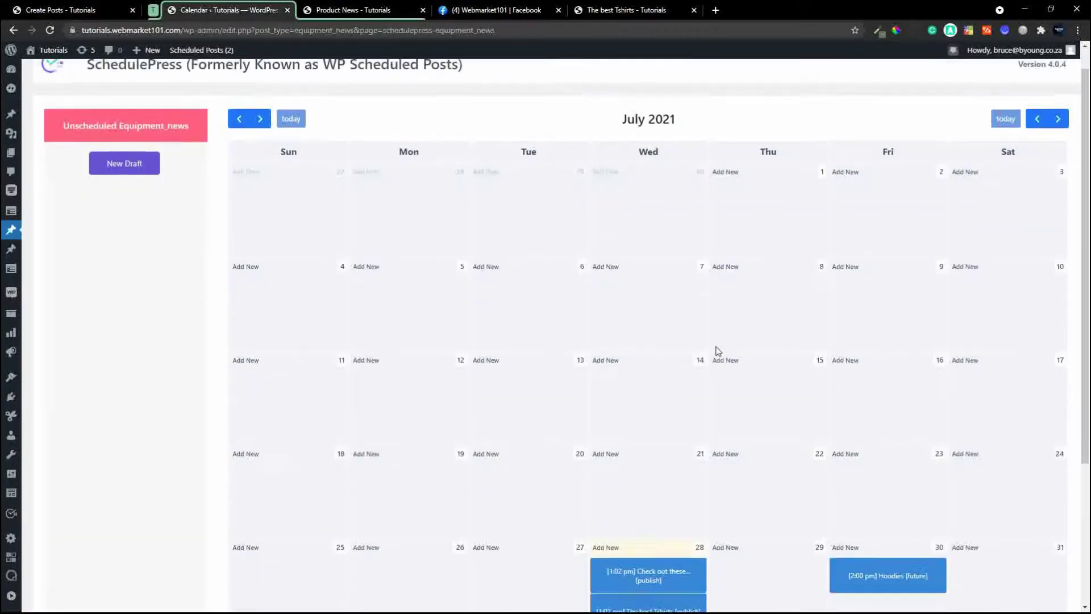
{"action": "mouse_move", "coordinate": [933, 370]}
{"action": "mouse_move", "coordinate": [639, 372]}
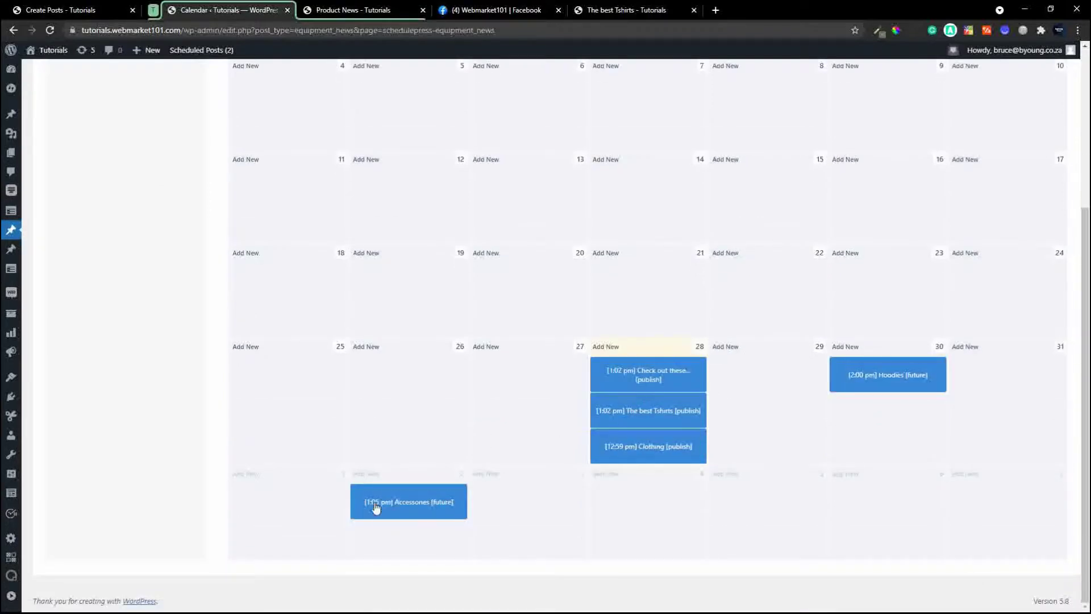
{"action": "mouse_move", "coordinate": [841, 372]}
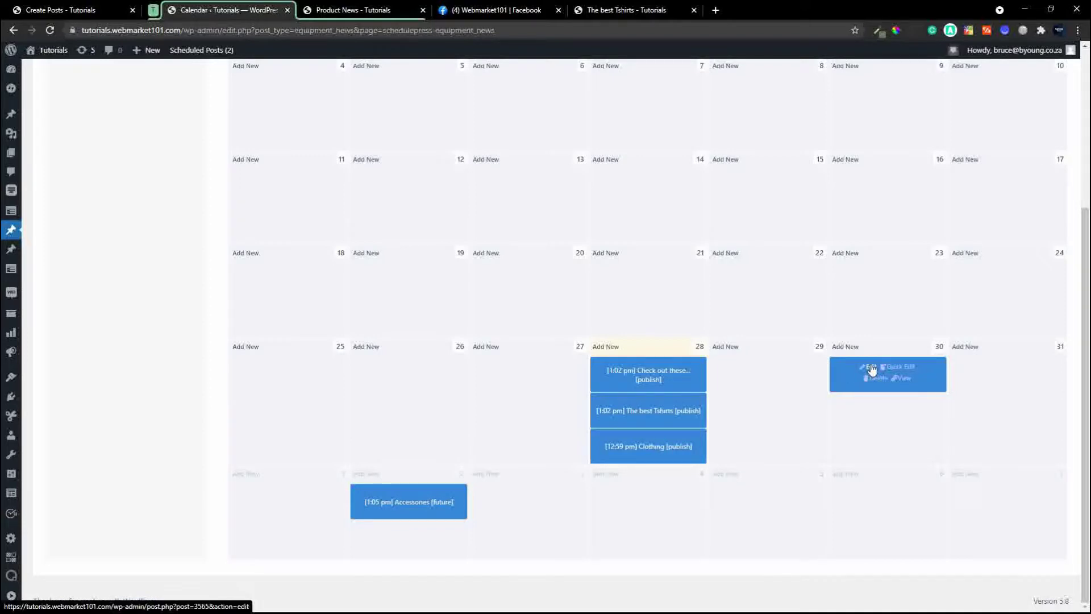
{"action": "scroll", "coordinate": [871, 368], "scroll_direction": "up", "scroll_amount": 4}
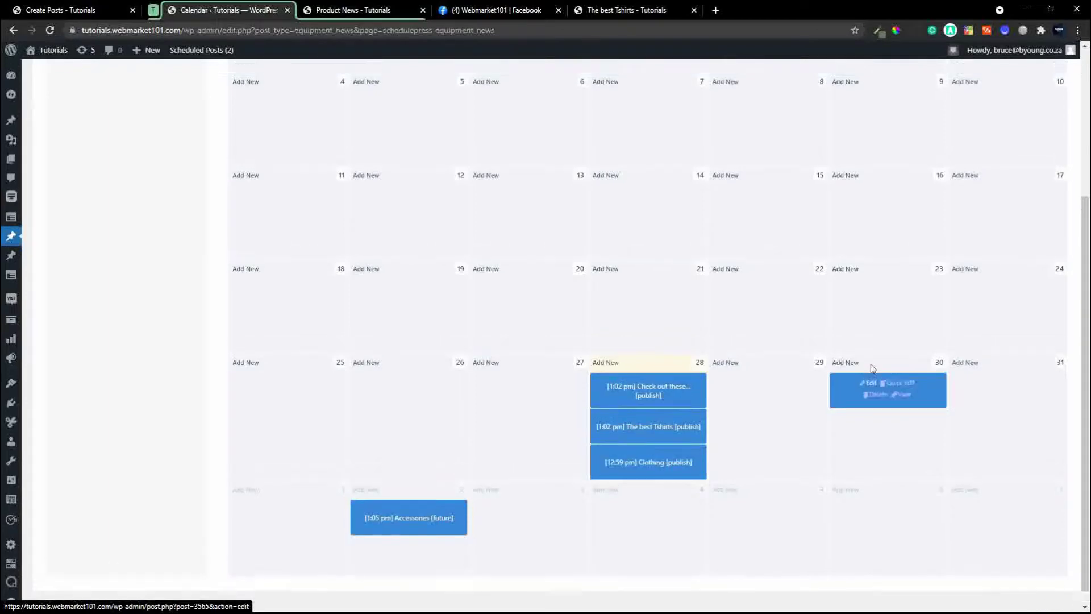
- View the "Check out these cheap option of Tshirts" post from the Product News archive and browse its T-Shirts news category
{"action": "left_click", "coordinate": [353, 9]}
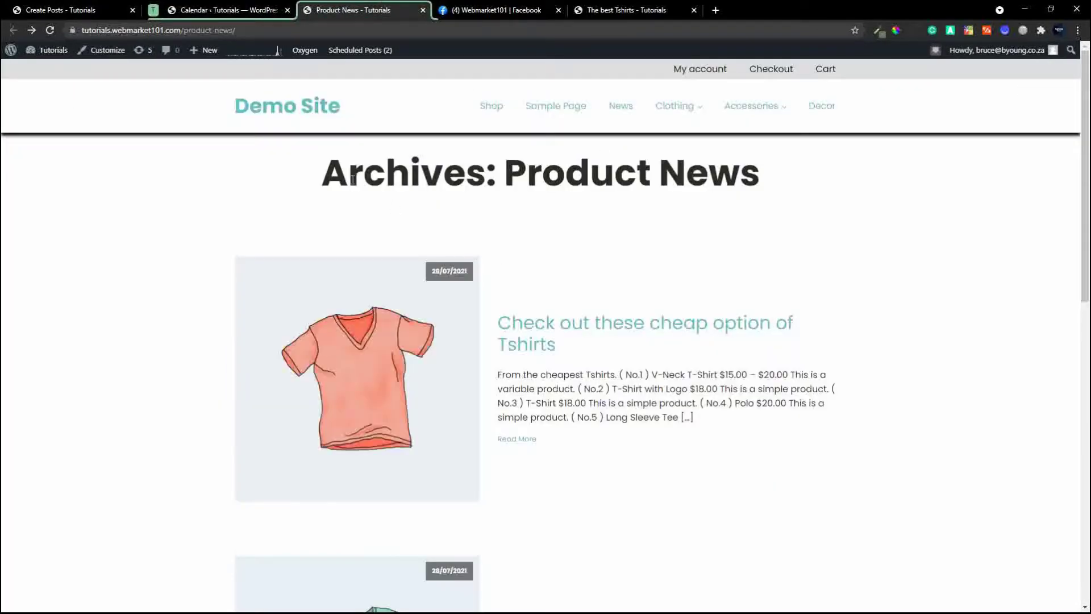
{"action": "left_click", "coordinate": [536, 326]}
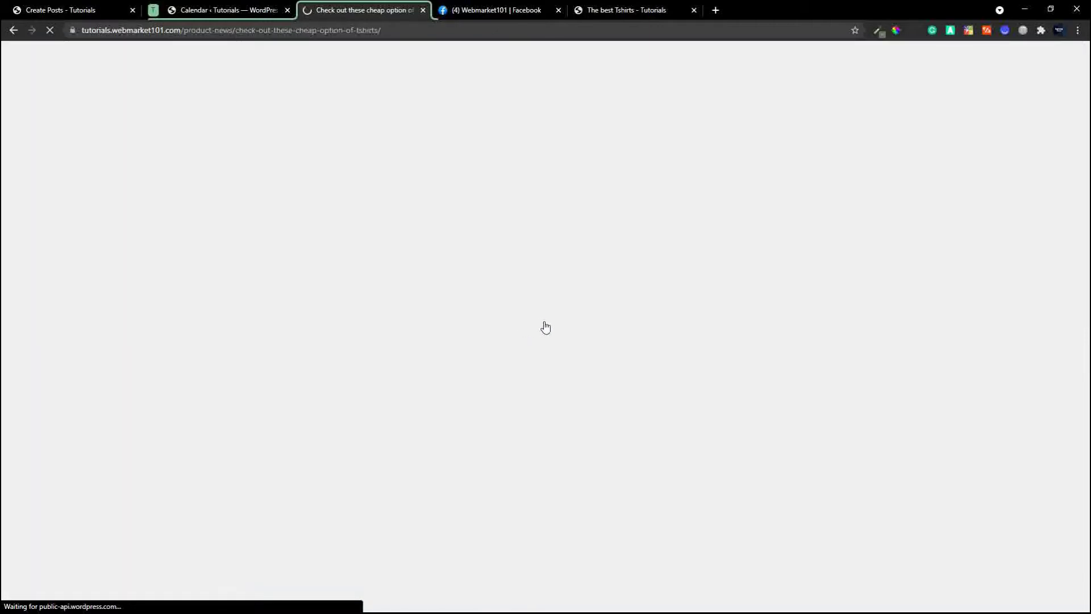
{"action": "scroll", "coordinate": [545, 326], "scroll_direction": "down", "scroll_amount": 20}
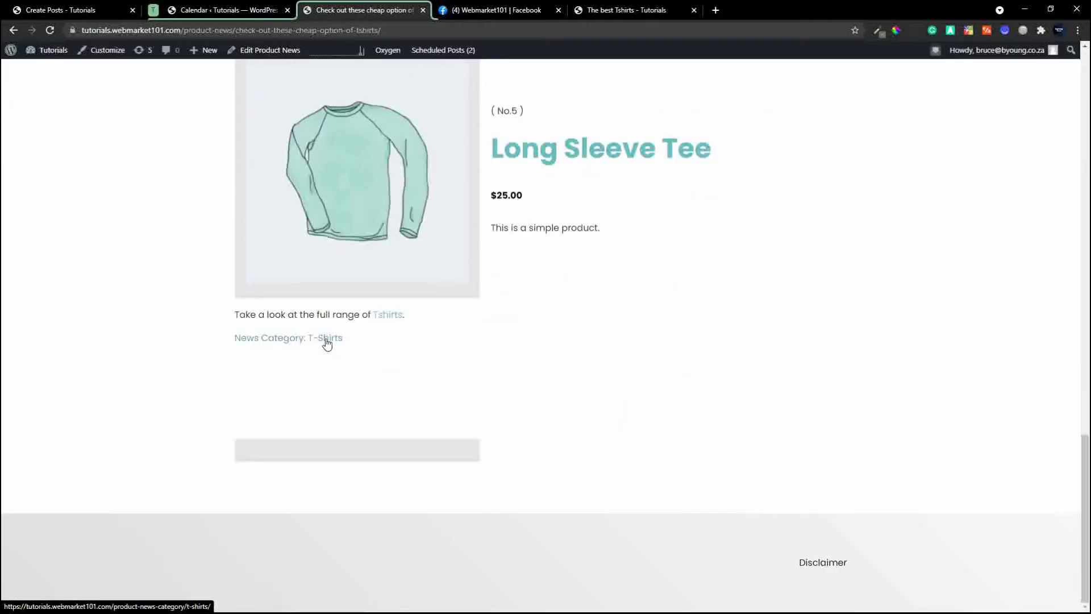
{"action": "left_click", "coordinate": [327, 339]}
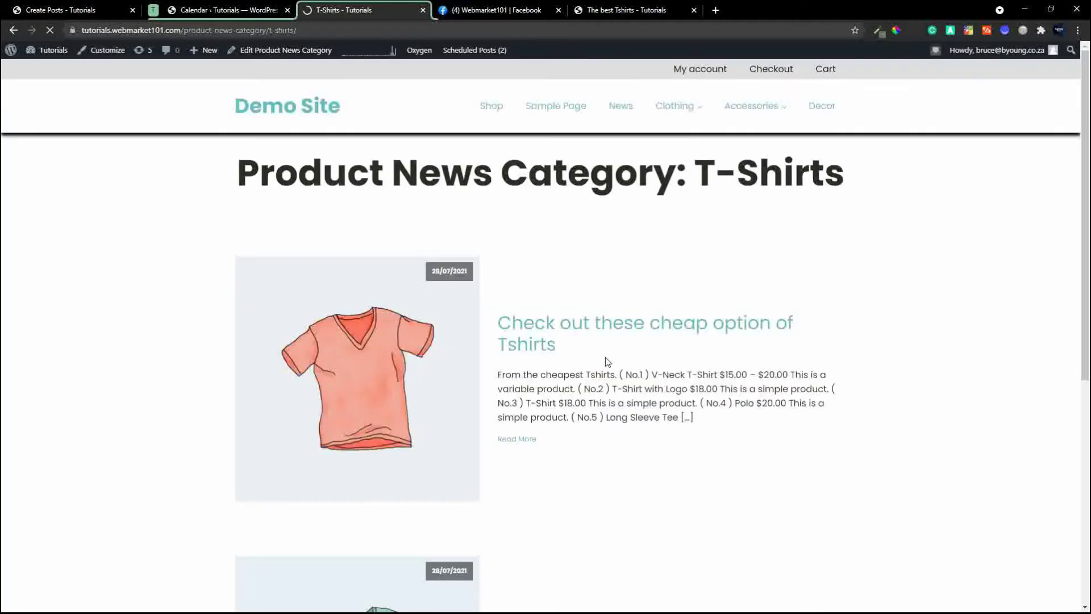
{"action": "scroll", "coordinate": [620, 350], "scroll_direction": "down", "scroll_amount": 6}
{"action": "scroll", "coordinate": [620, 350], "scroll_direction": "up", "scroll_amount": 6}
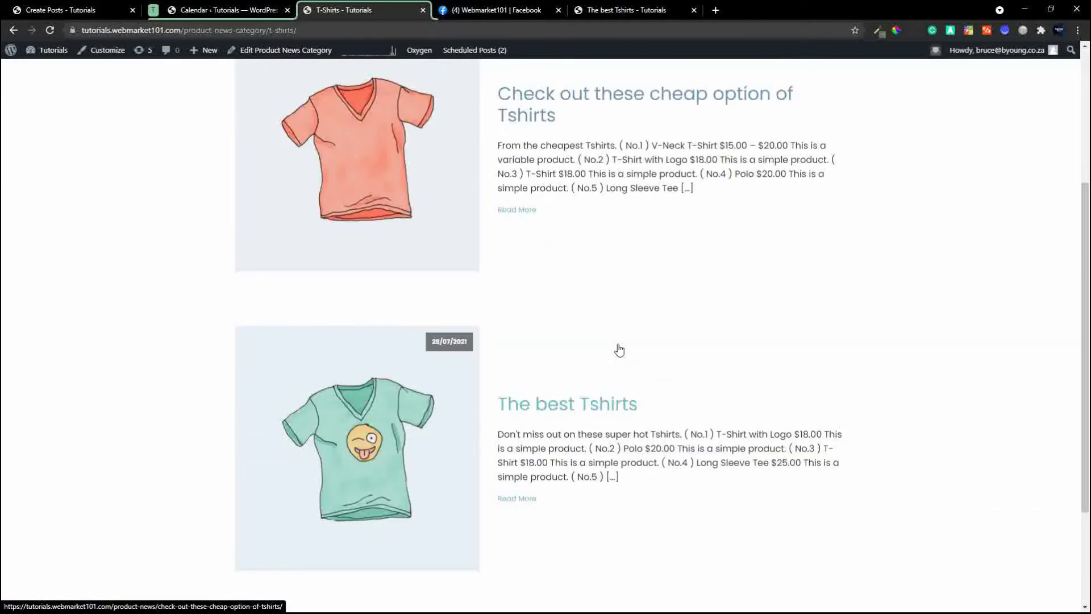
- Review the shared product posts on the Webmarket101 Facebook page and view the site's "The best Tshirts" post
{"action": "left_click", "coordinate": [494, 12]}
{"action": "scroll", "coordinate": [766, 360], "scroll_direction": "down", "scroll_amount": 12}
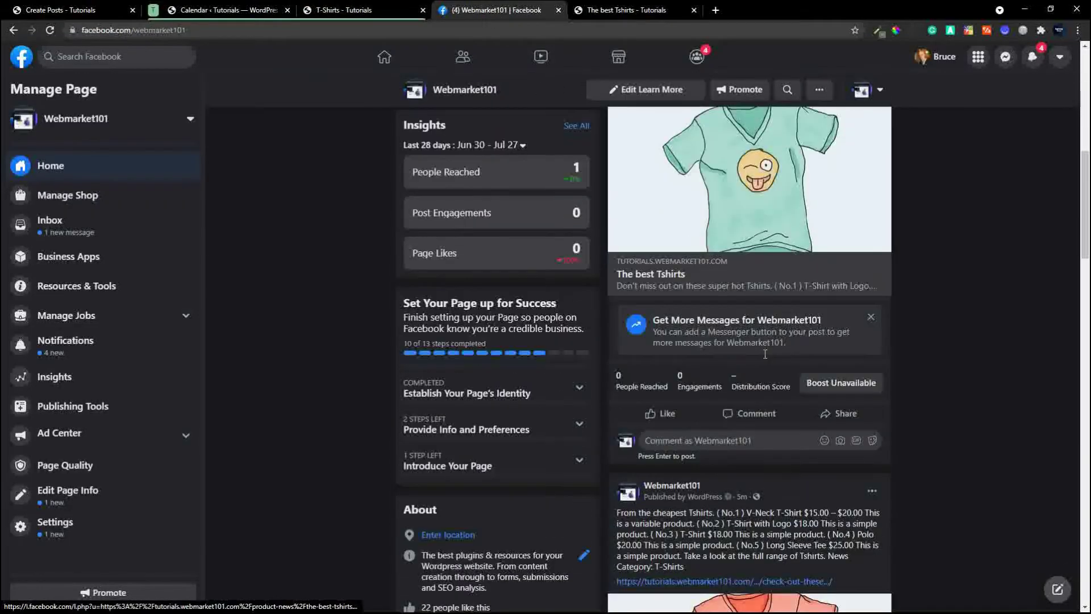
{"action": "scroll", "coordinate": [759, 359], "scroll_direction": "up", "scroll_amount": 8}
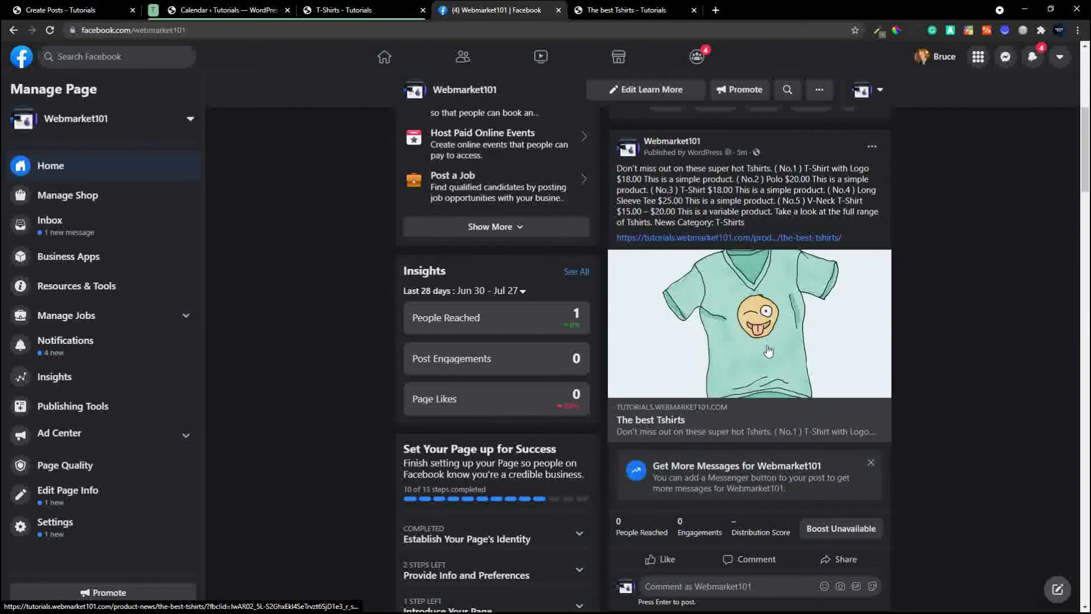
{"action": "scroll", "coordinate": [767, 350], "scroll_direction": "up", "scroll_amount": 2}
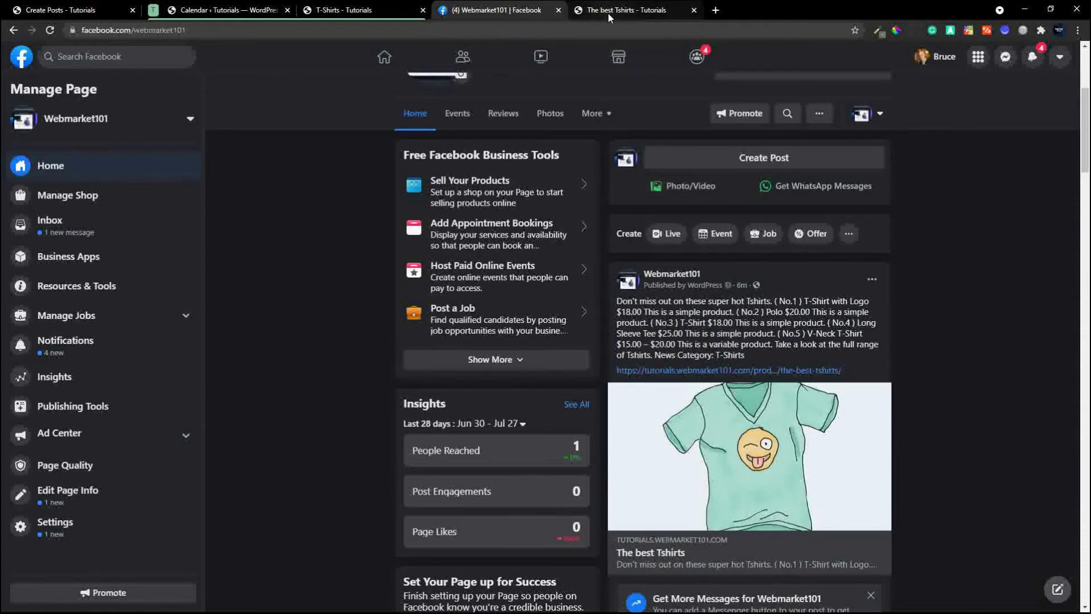
{"action": "left_click", "coordinate": [613, 10]}
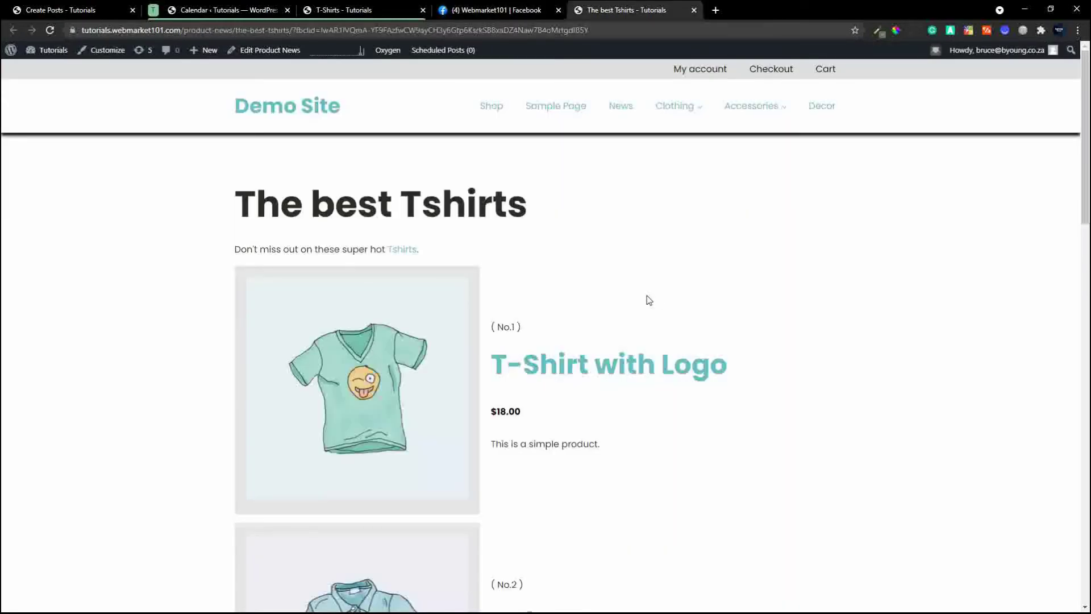